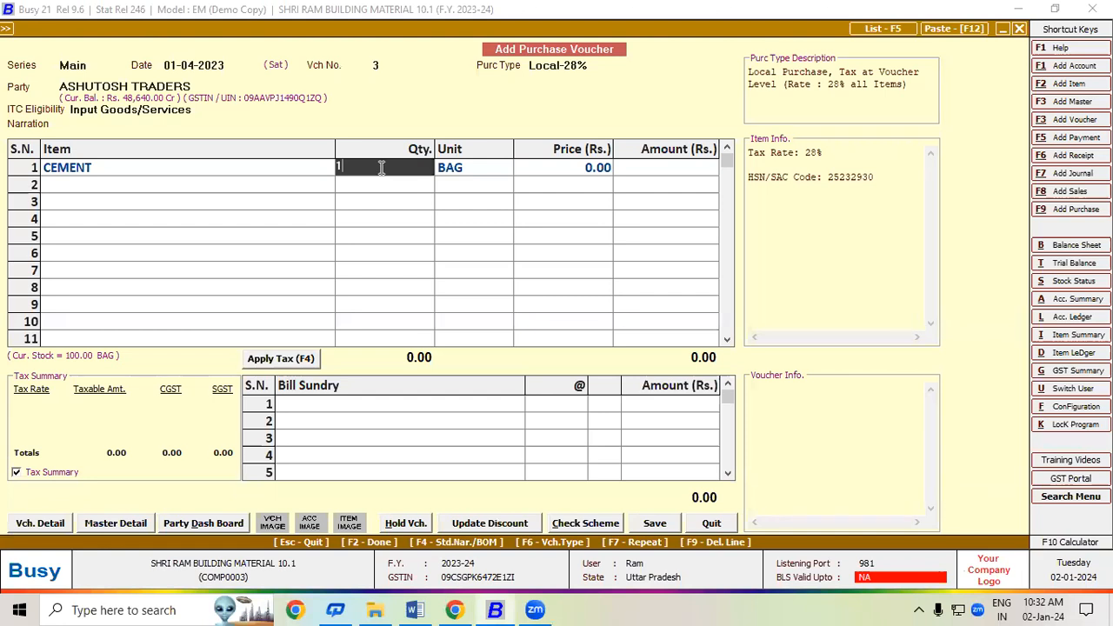
Enter 12 bags of CEMENT at a price of 385.12 in the purchase voucher and apply the tax
key("BackSpace")
key("BackSpace")
type("12")
key("Return")
key("Return")
type("385.")
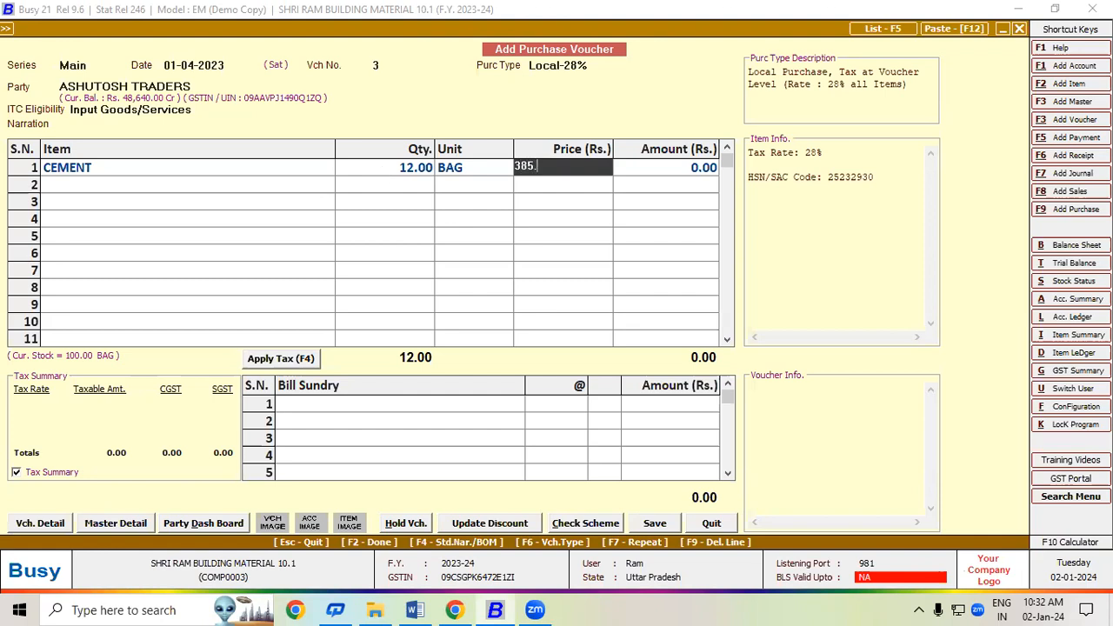
type("12")
key("Return")
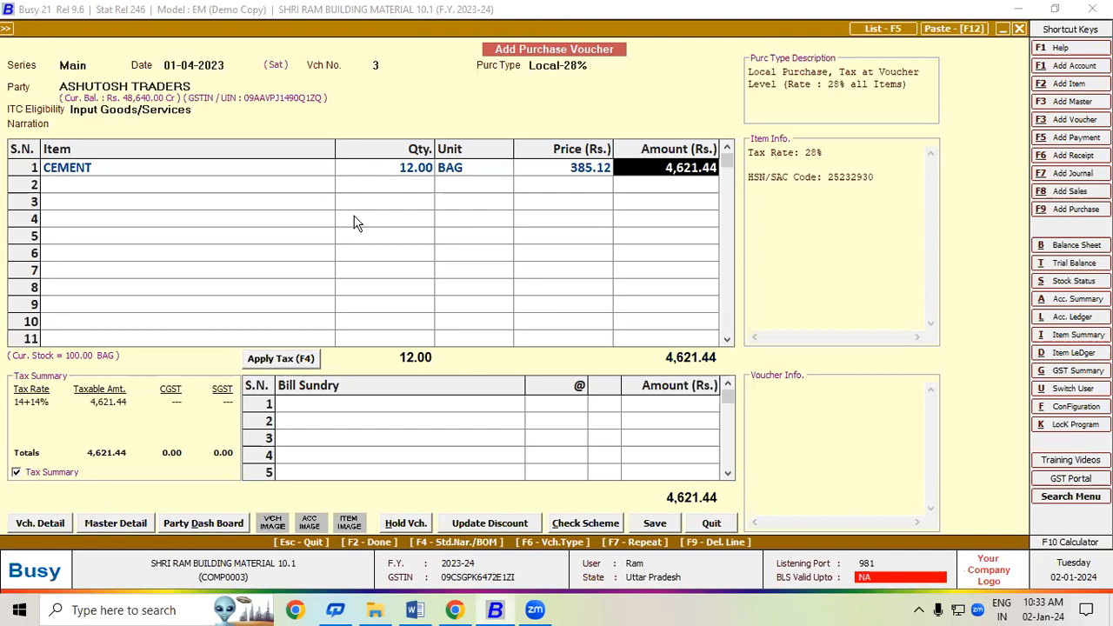
left_click(299, 362)
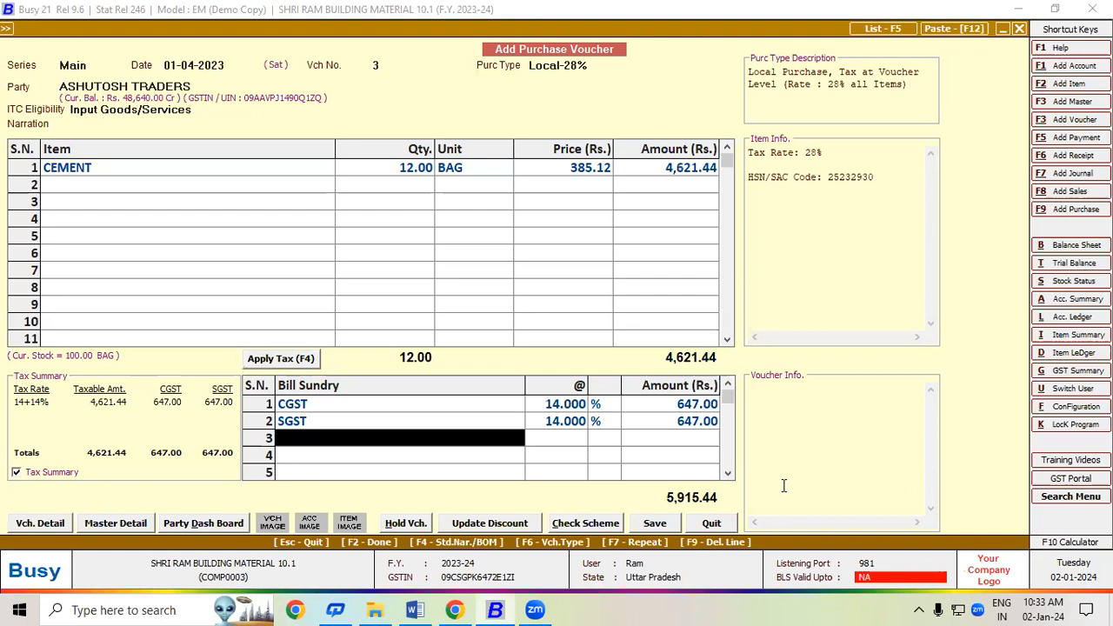
key("Return")
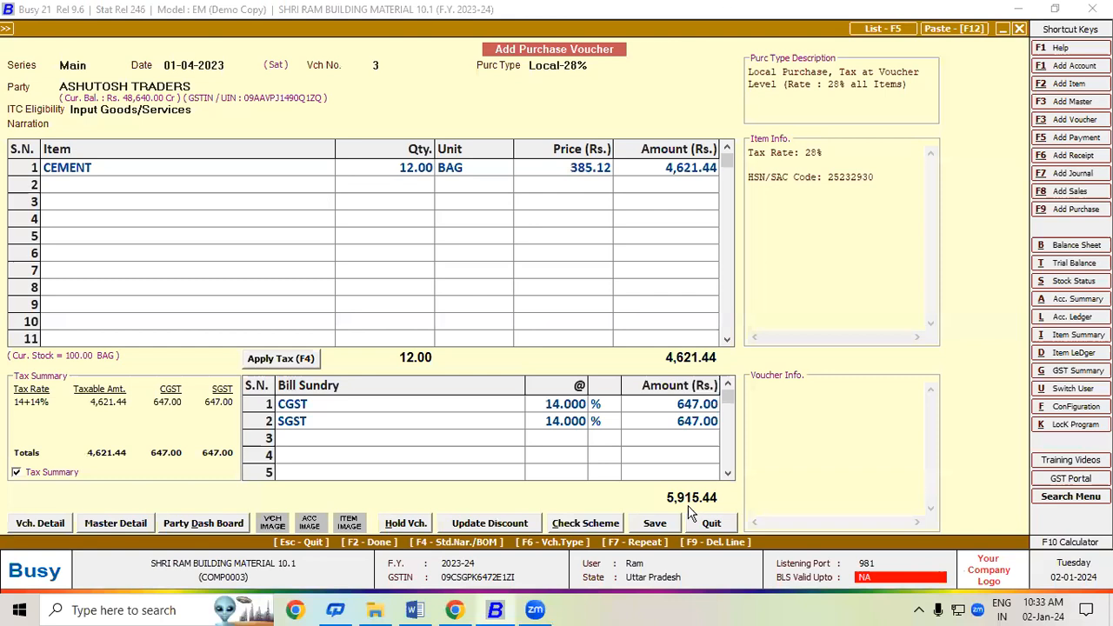
Add a Rounded Off (-) bill sundry of 0.44 in the third row, below SGST
left_click(353, 435)
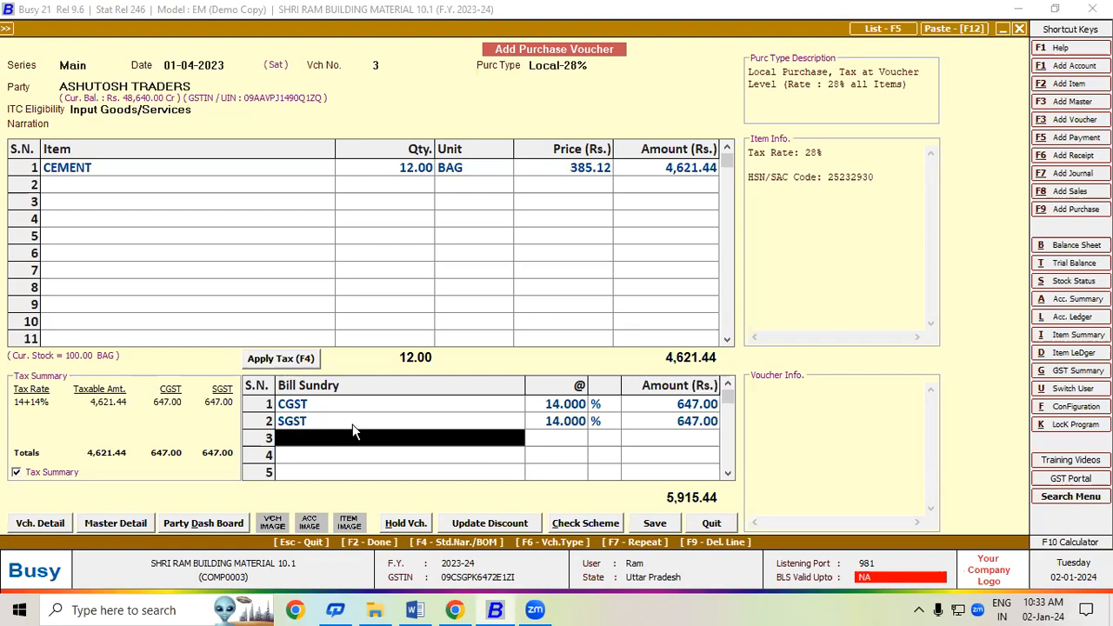
key("Return")
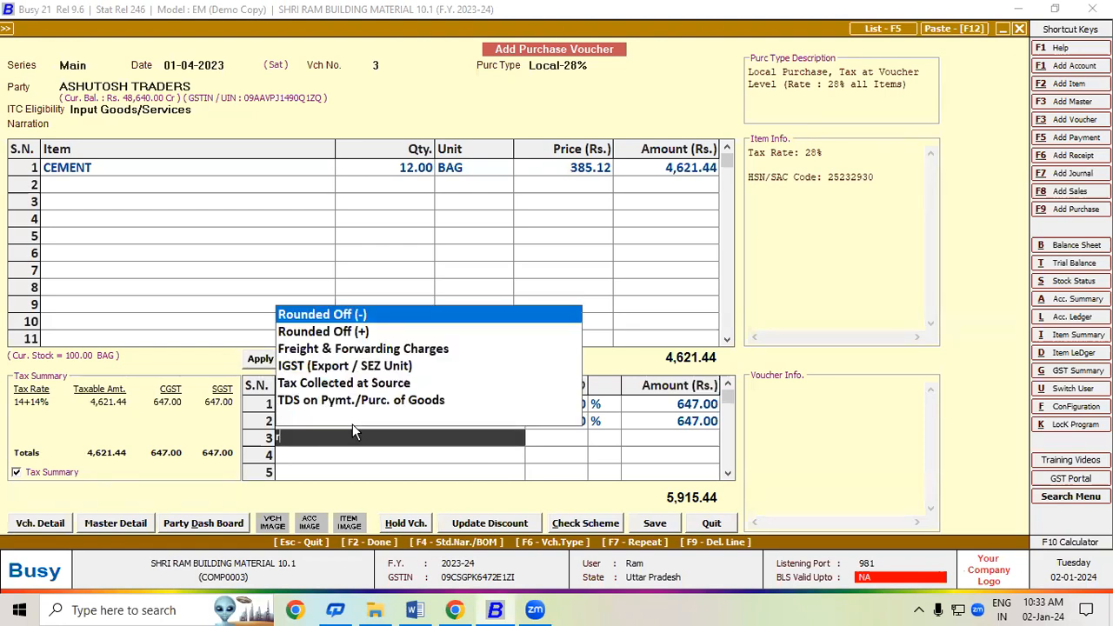
key("Return")
type(".44")
key("Return")
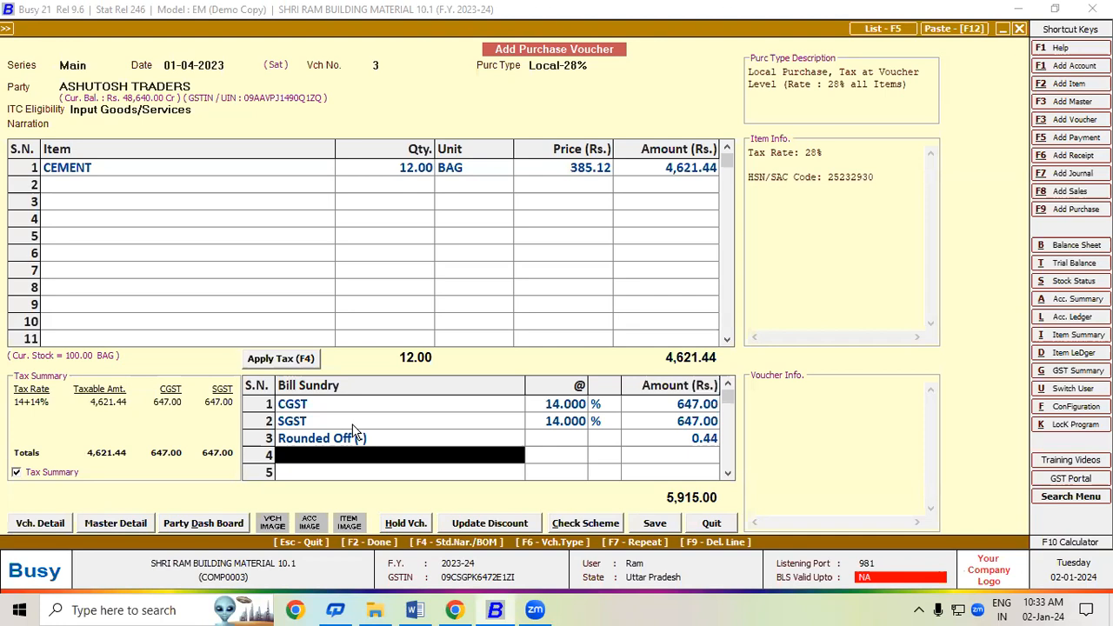
left_click(362, 433)
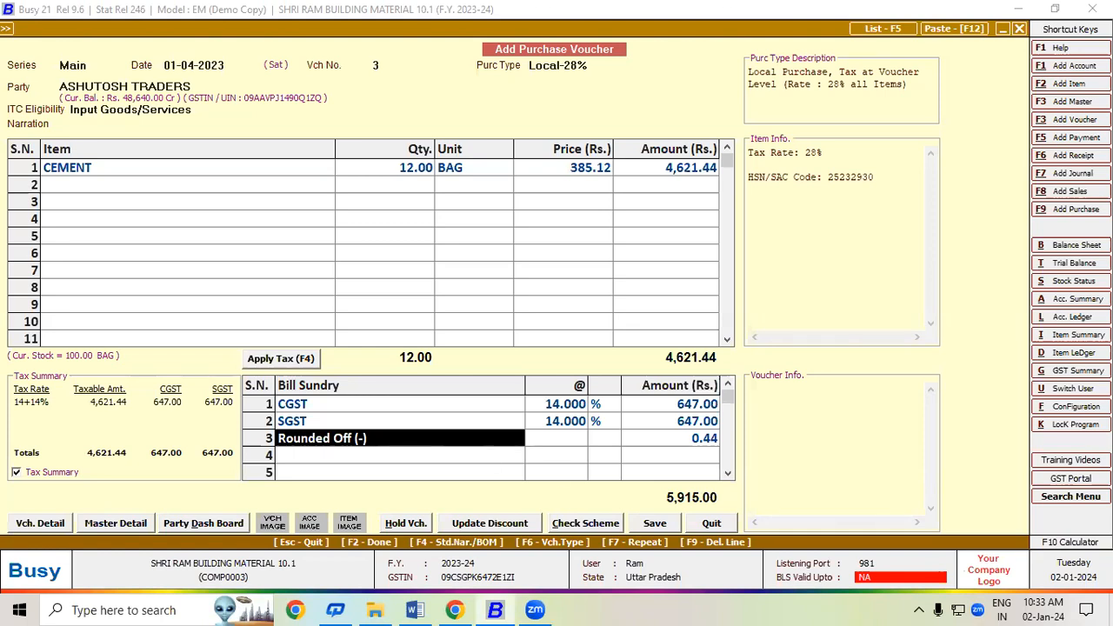
Open the voucher configuration for the Main series of Purchase vouchers
left_click(1077, 407)
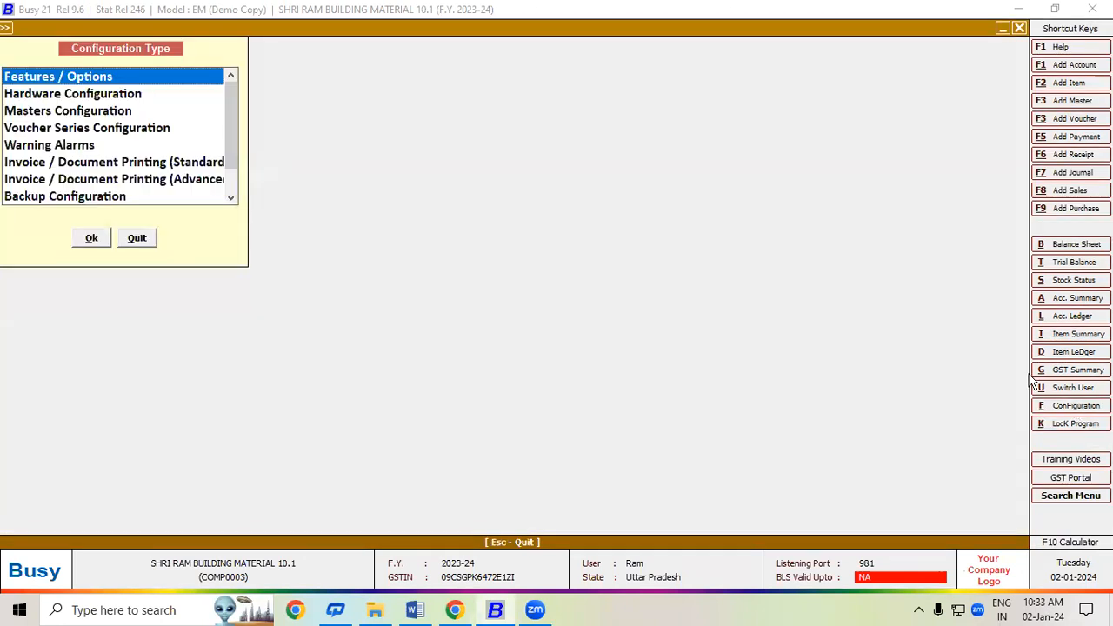
left_click(101, 131)
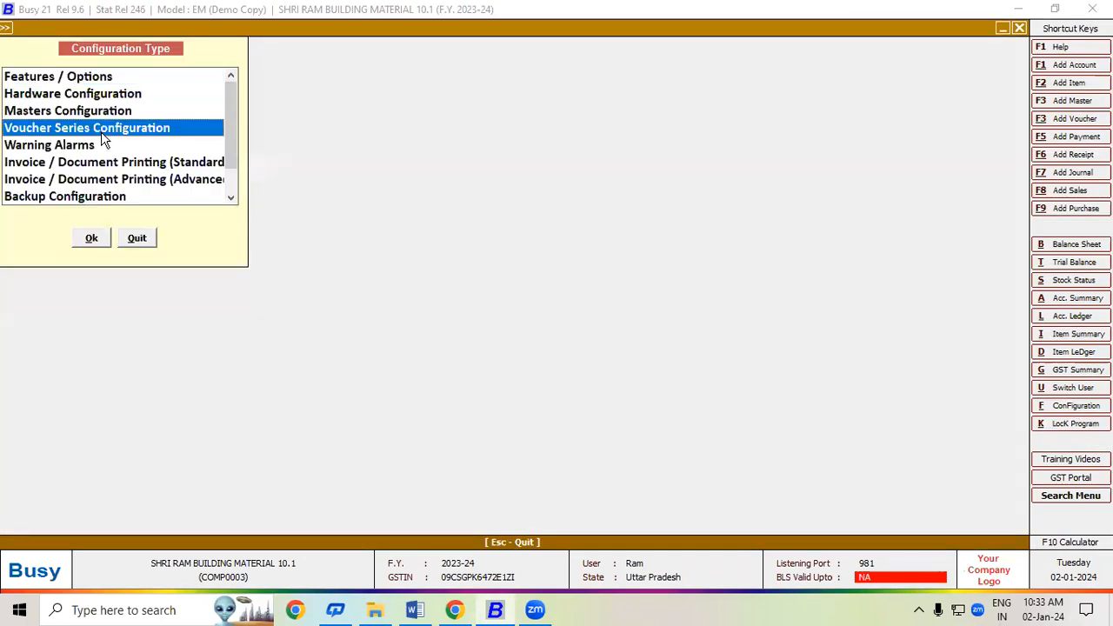
key("Return")
left_click(70, 126)
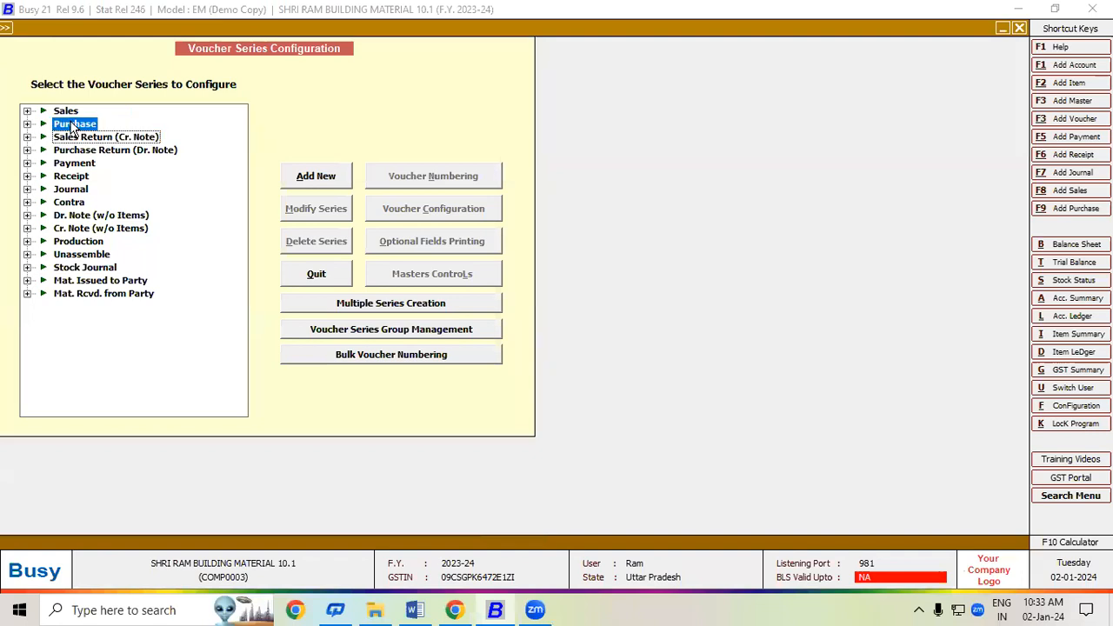
left_click(26, 124)
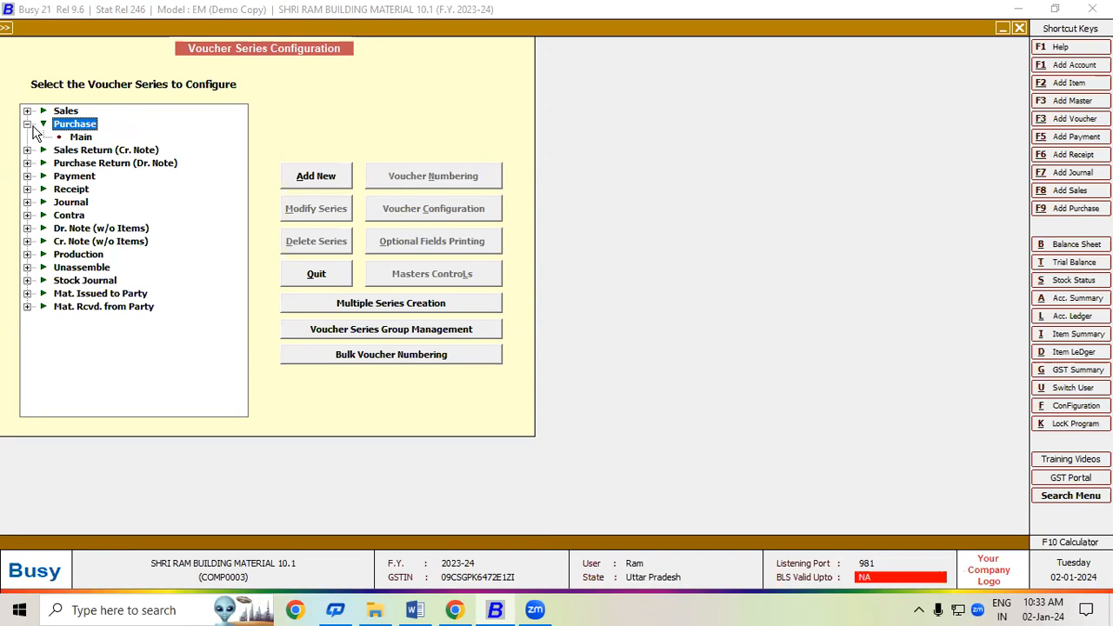
left_click(76, 139)
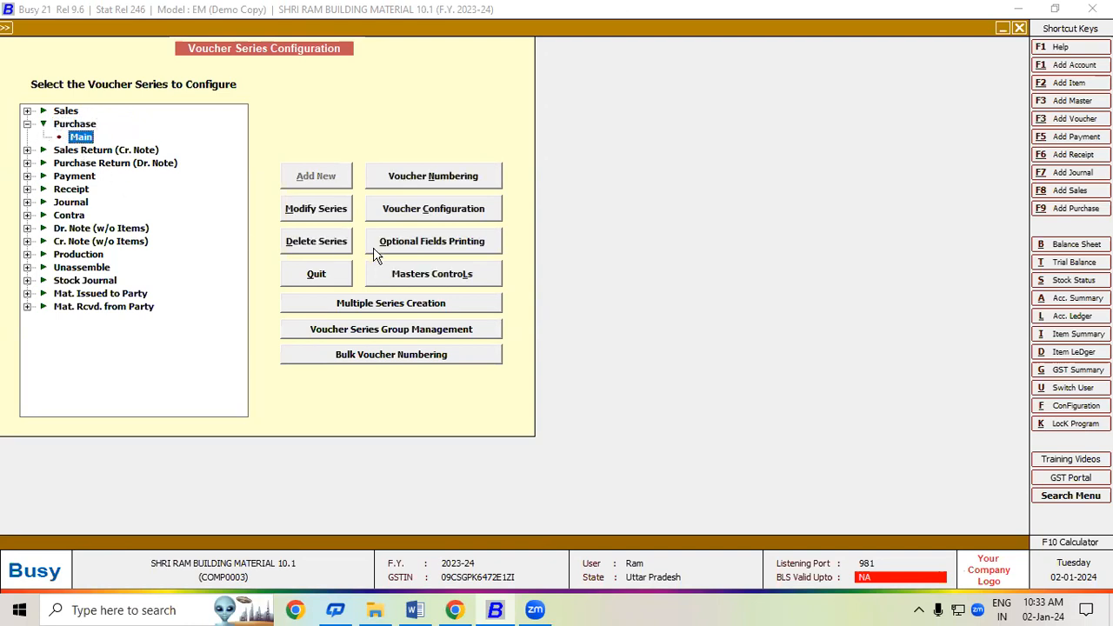
left_click(410, 218)
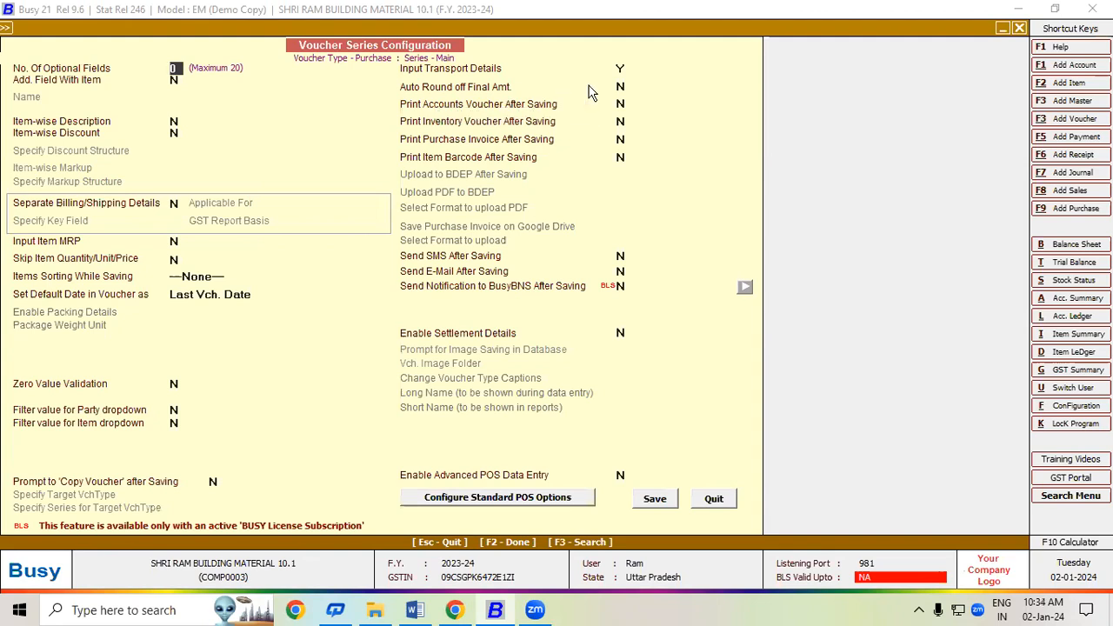
Enable Auto Round off Final Amt. and set its Bill Sundry (Upper) to Rounded Off (+)
left_click(621, 87)
type("Y")
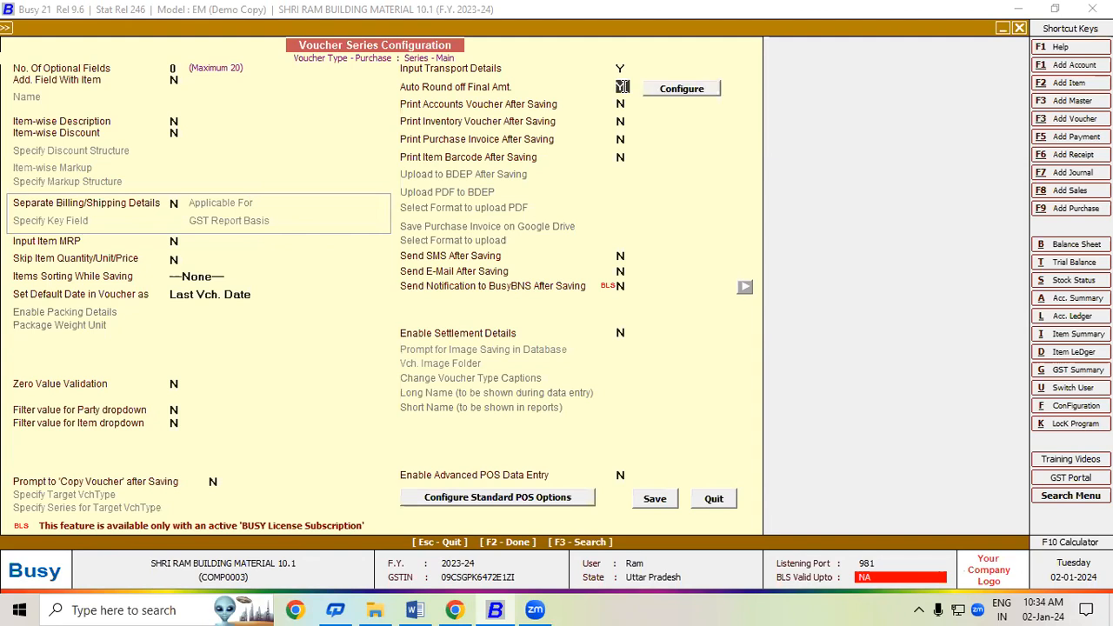
left_click(681, 89)
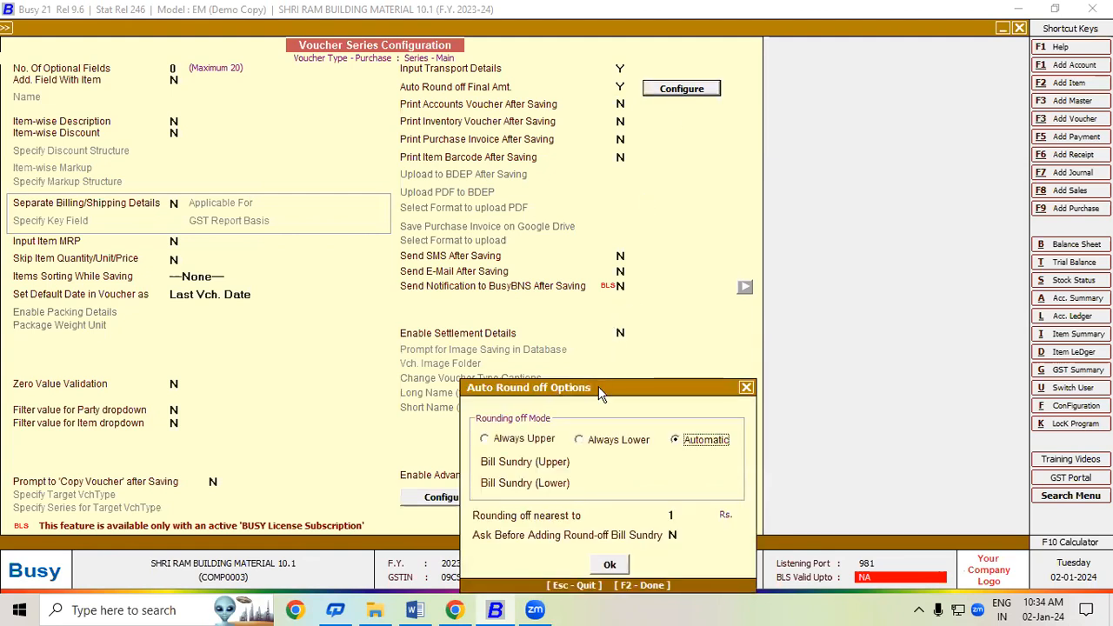
left_click_drag(595, 384, 401, 59)
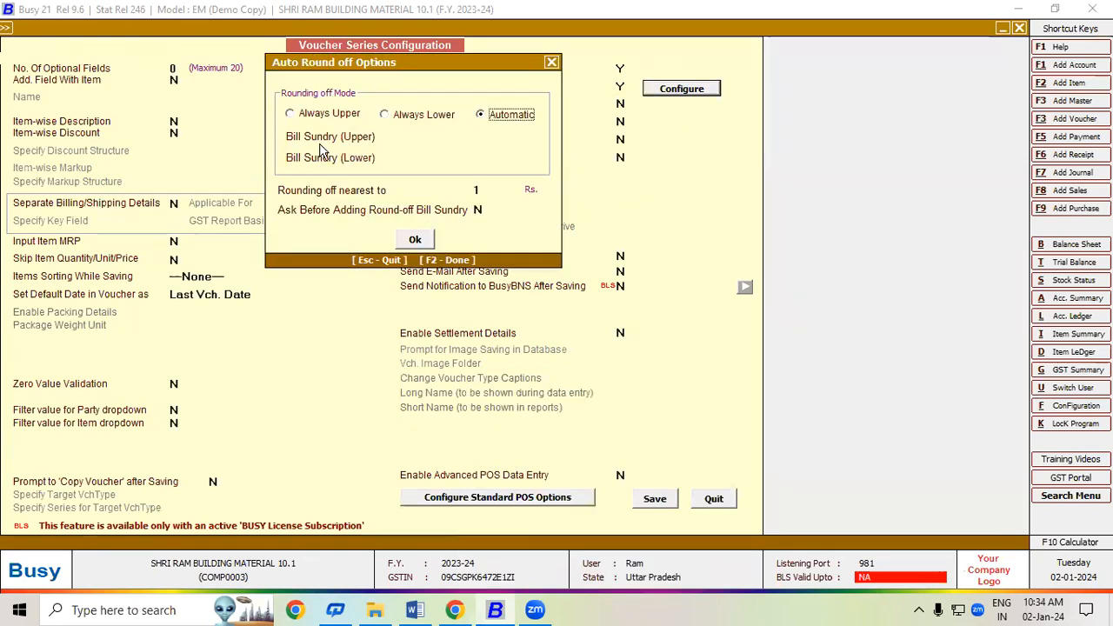
left_click(399, 142)
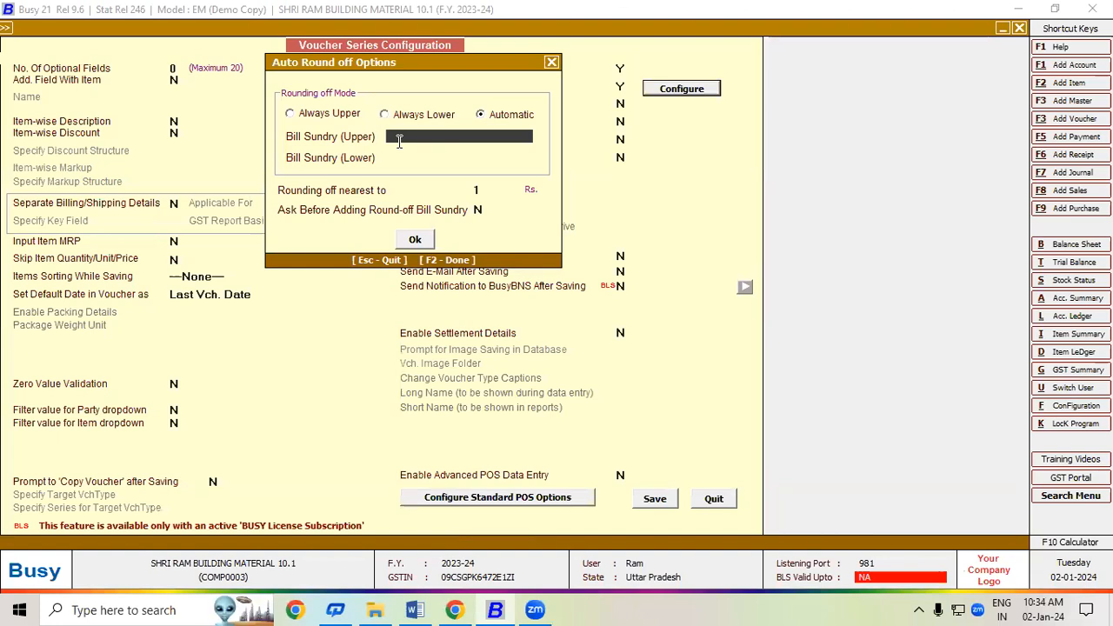
type("+")
key("Return")
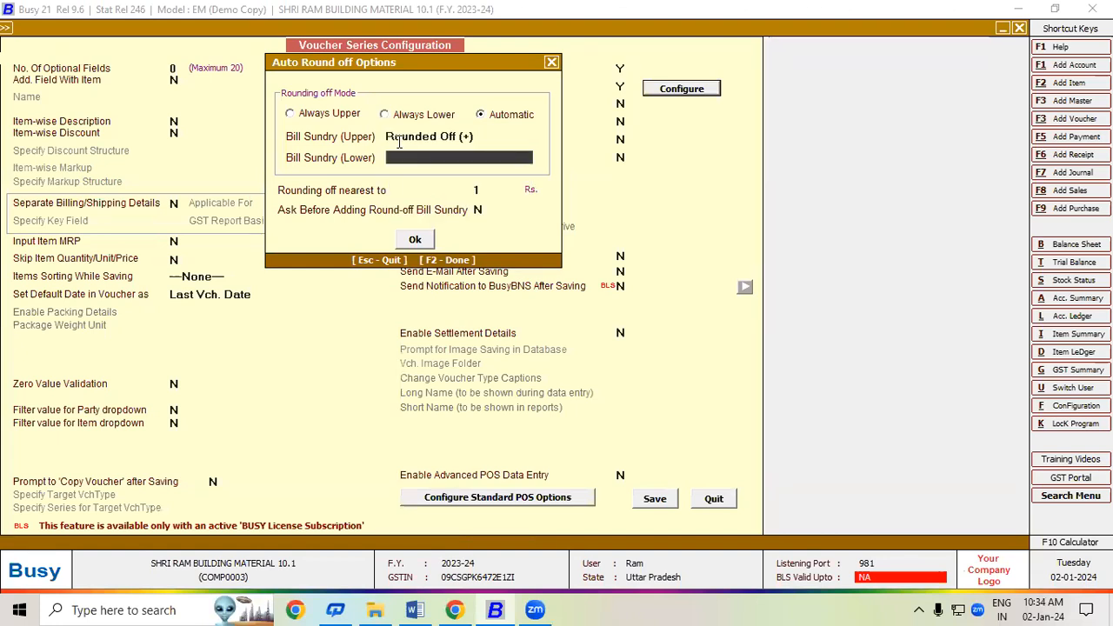
Set the Bill Sundry (Lower) of the auto round-off options to Rounded Off (-)
key("Return")
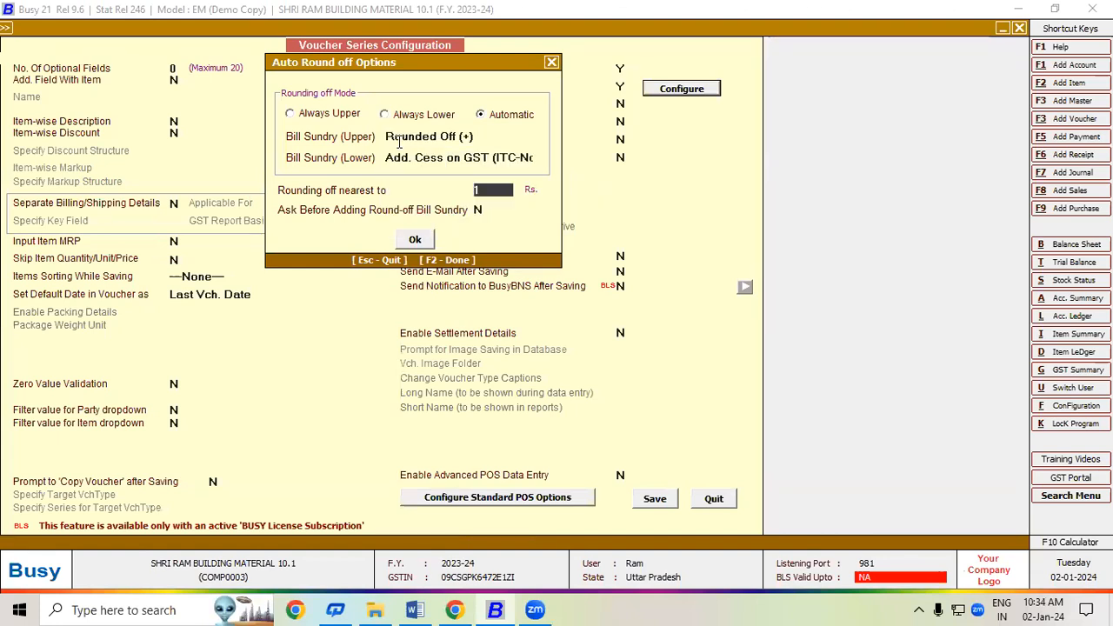
left_click(388, 157)
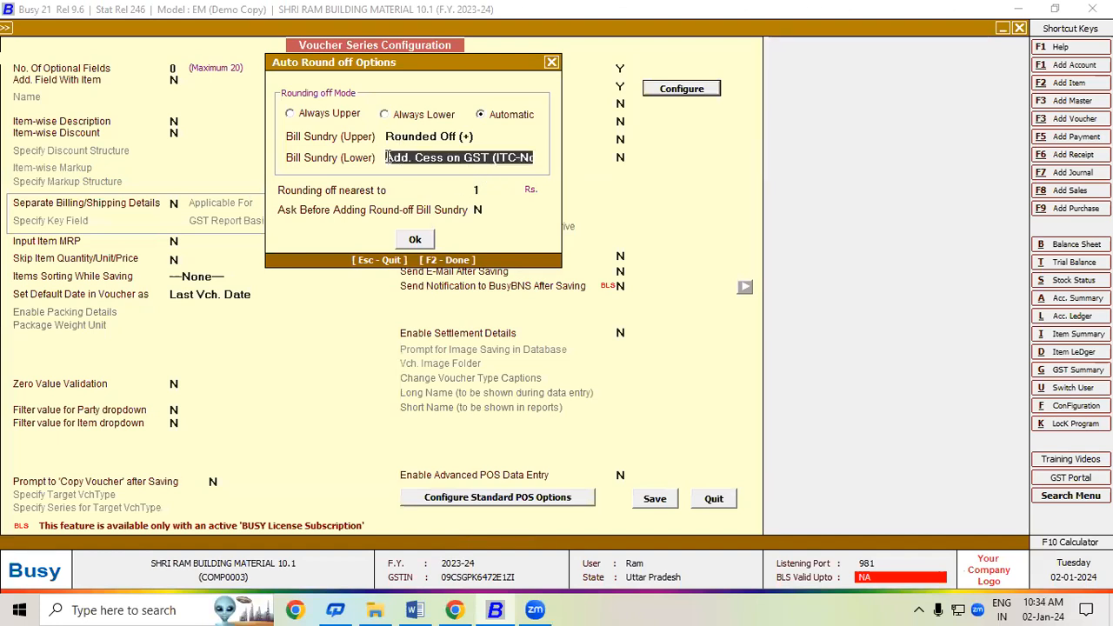
key("Delete")
key("Delete")
key("Delete")
key("Delete")
key("Delete")
key("Delete")
key("Delete")
key("Delete")
key("Delete")
key("Delete")
key("Delete")
key("Delete")
key("Delete")
key("Delete")
key("Delete")
key("Delete")
key("Delete")
key("Delete")
key("Delete")
key("Delete")
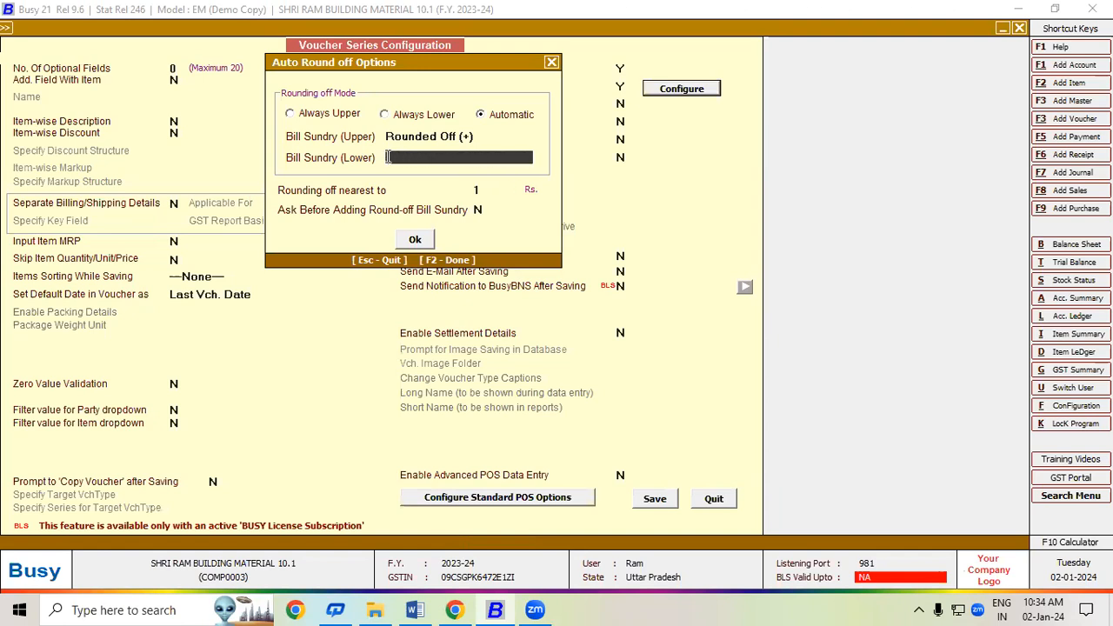
key("space")
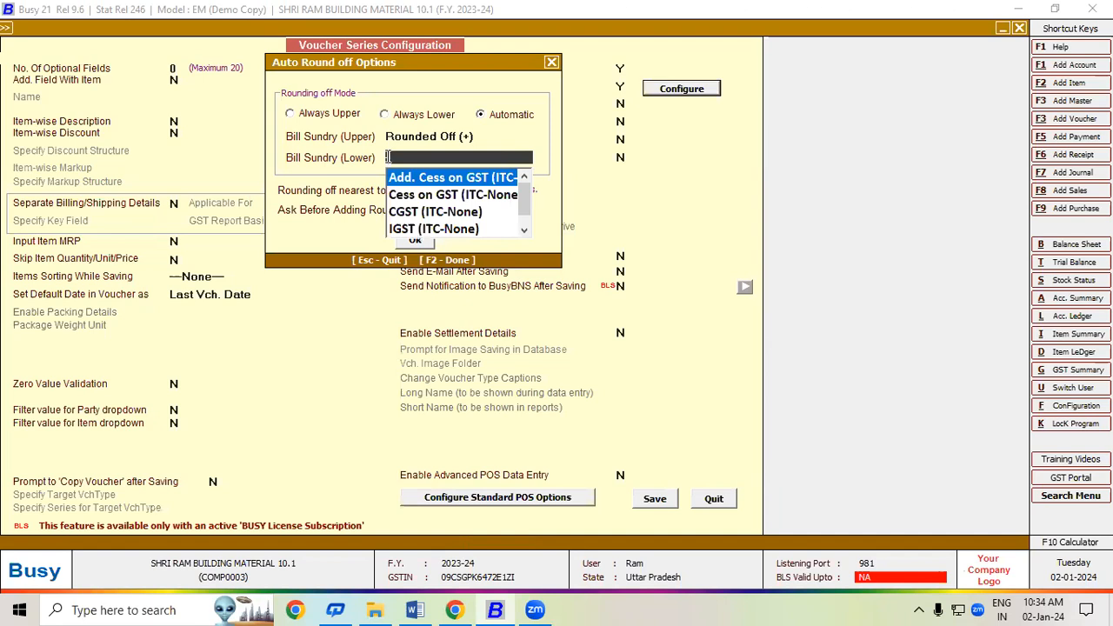
key("Down")
key("Down")
key("Down")
key("Down")
key("Down")
key("Up")
key("Return")
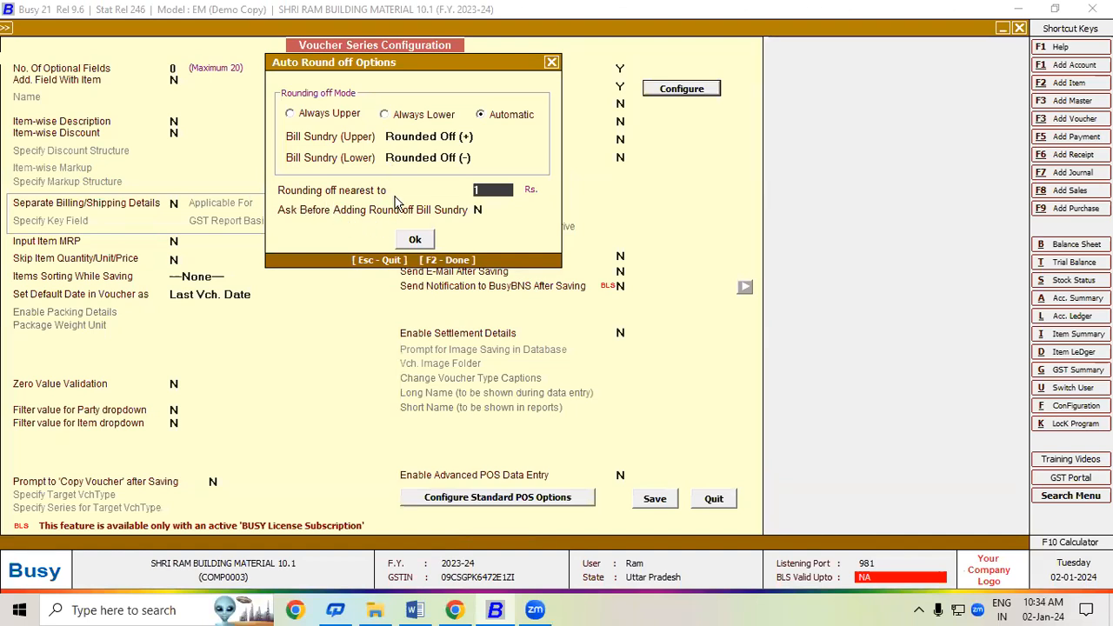
Accept the round-off options, save the Main purchase series configuration and return to the purchase voucher
left_click(425, 242)
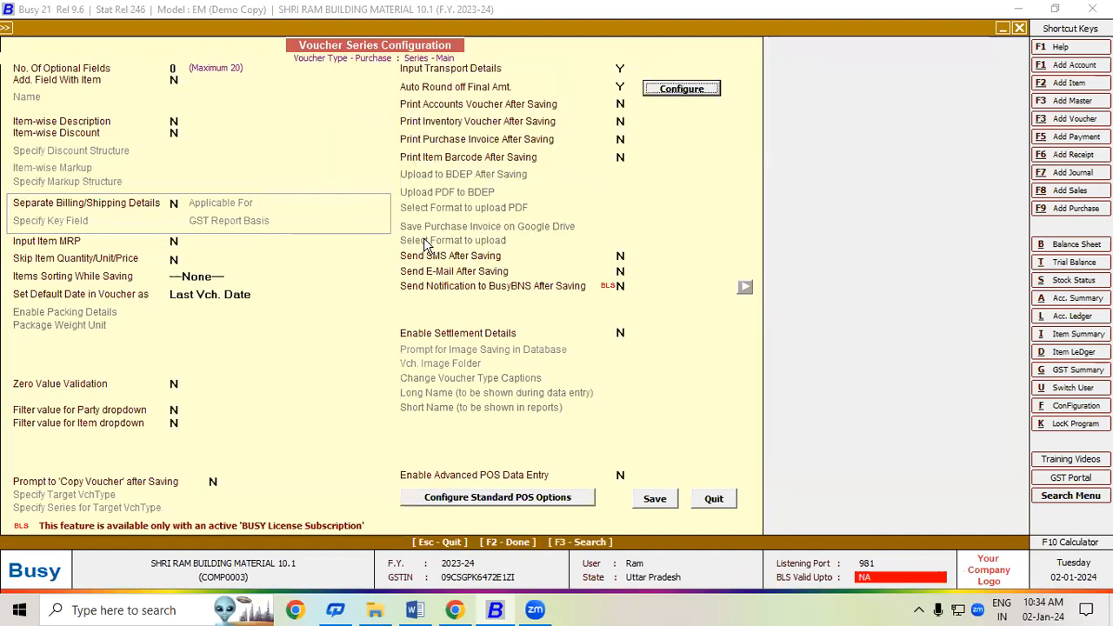
left_click(652, 499)
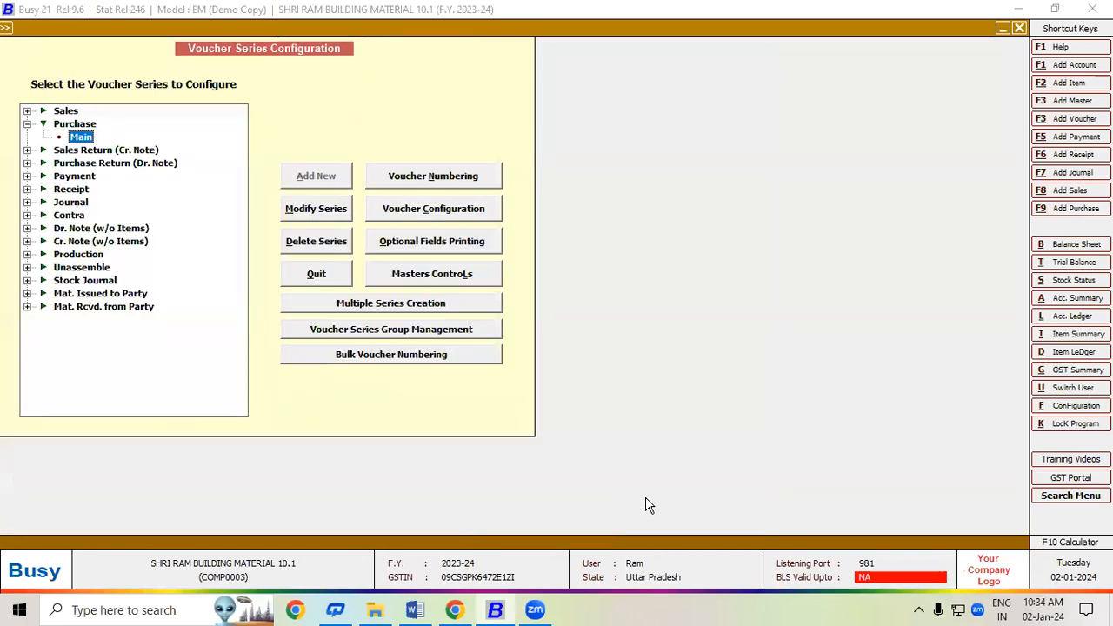
key("Escape")
key("Escape")
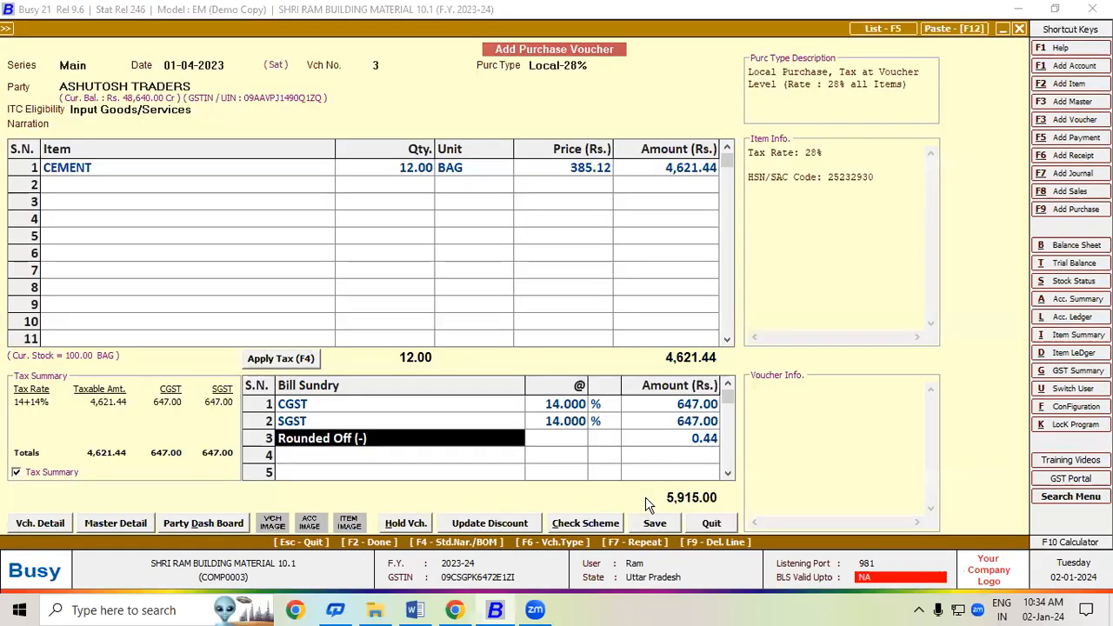
Delete the Rounded Off (-) row from the voucher's bill sundries
key("Escape")
key("Escape")
key("Escape")
key("Escape")
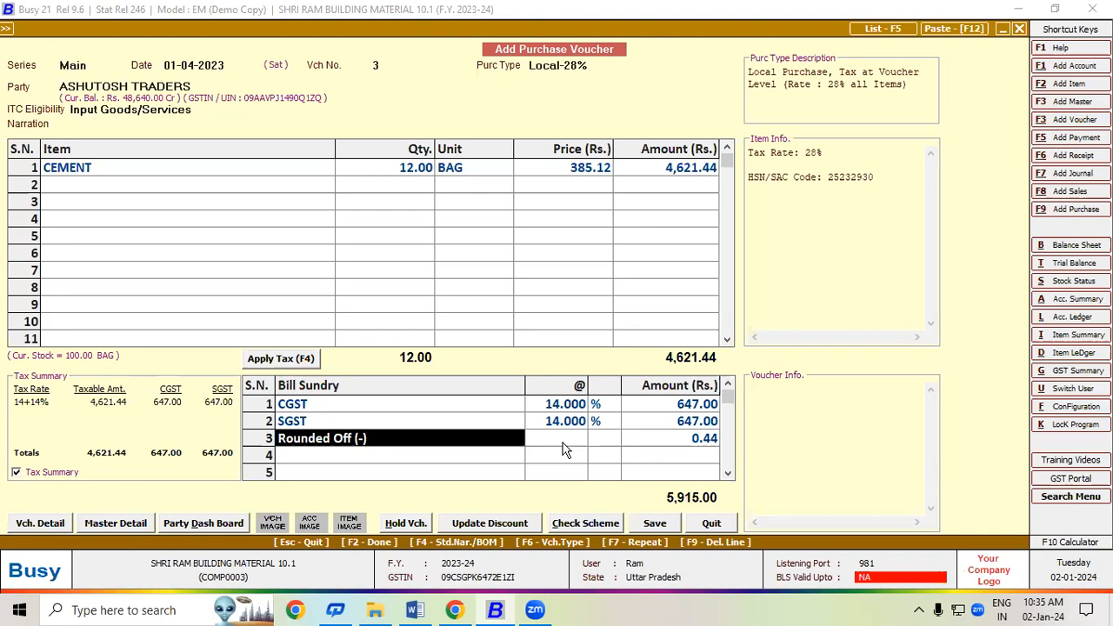
key("F9")
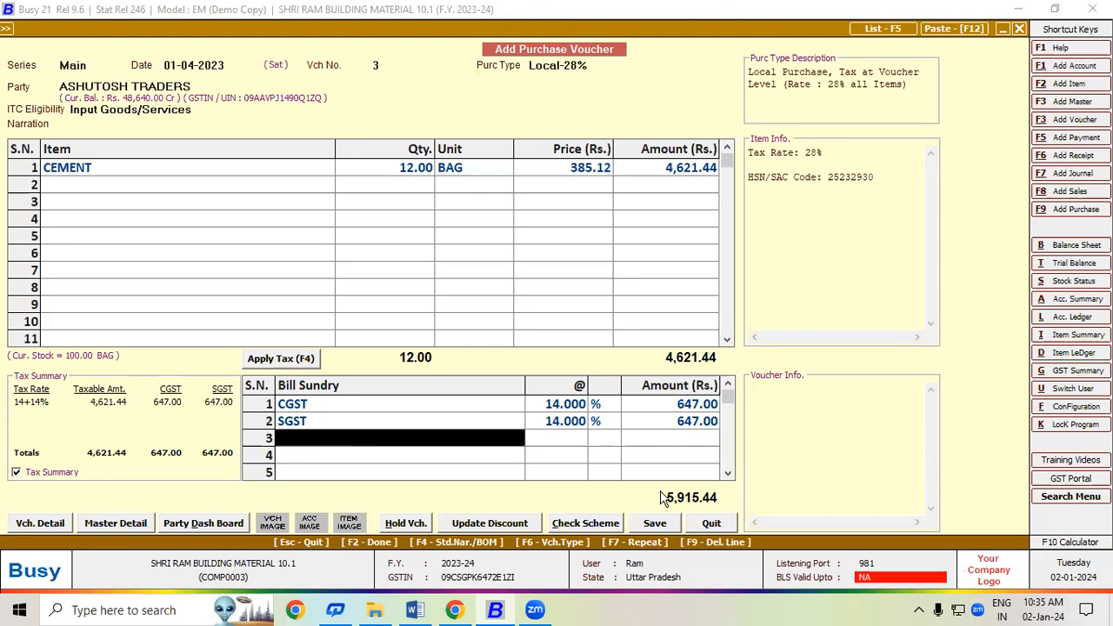
Try to save the purchase voucher, dismiss the GST Reporting Details and discard the voucher
left_click(651, 526)
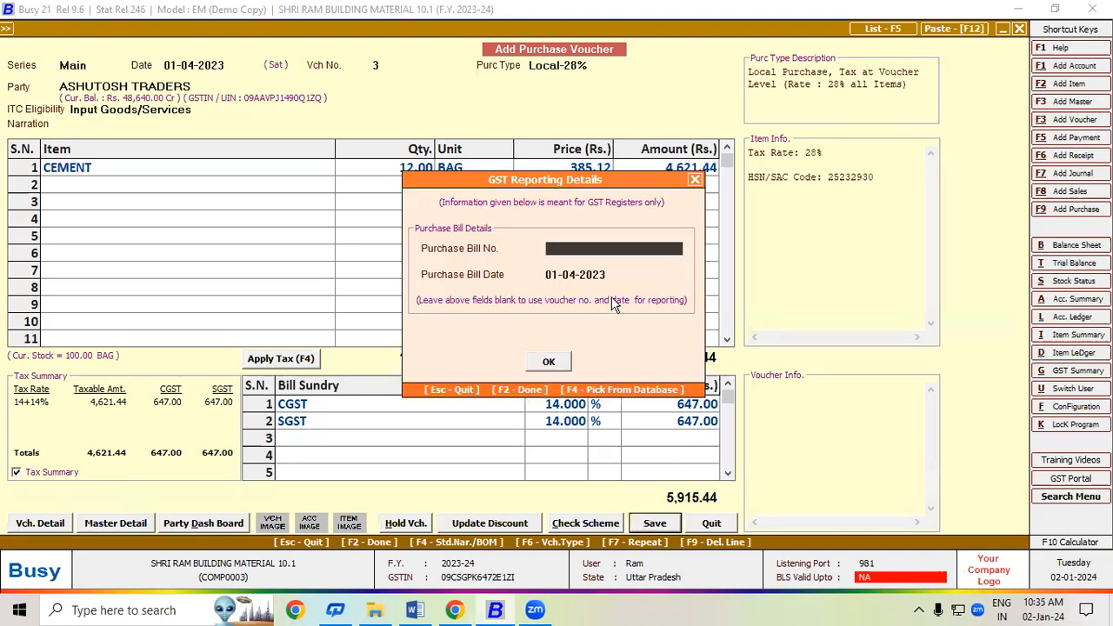
left_click(695, 180)
key("Escape")
key("Escape")
left_click(597, 339)
Start a new Local-28% purchase voucher for the party ASHUTOSH TRADERS with CEMENT as the first item
left_click(1066, 210)
key("Return")
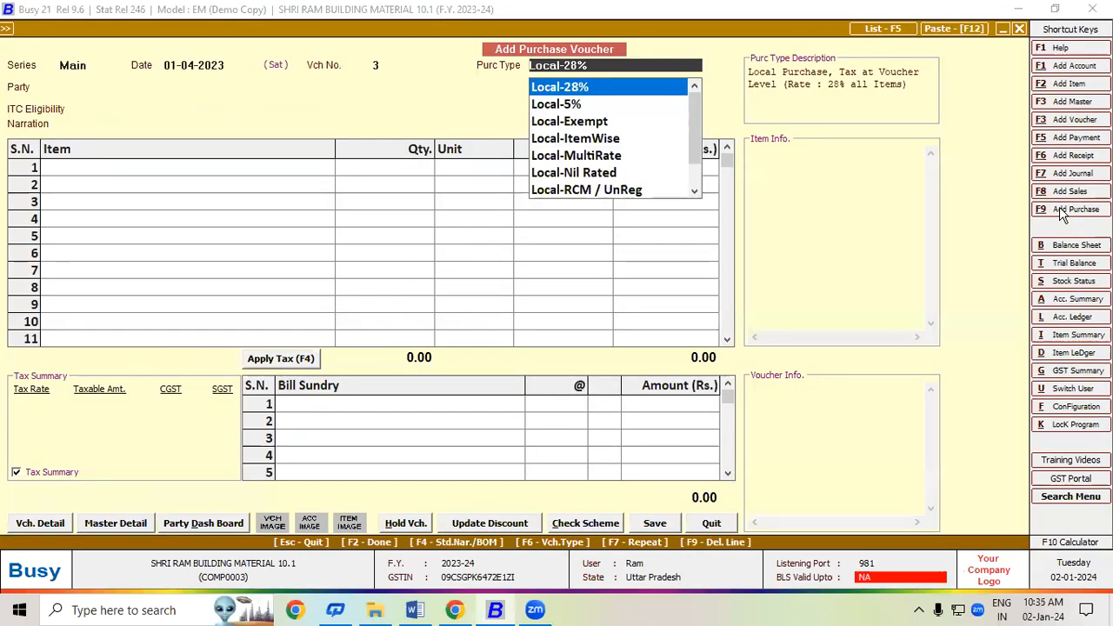
key("Return")
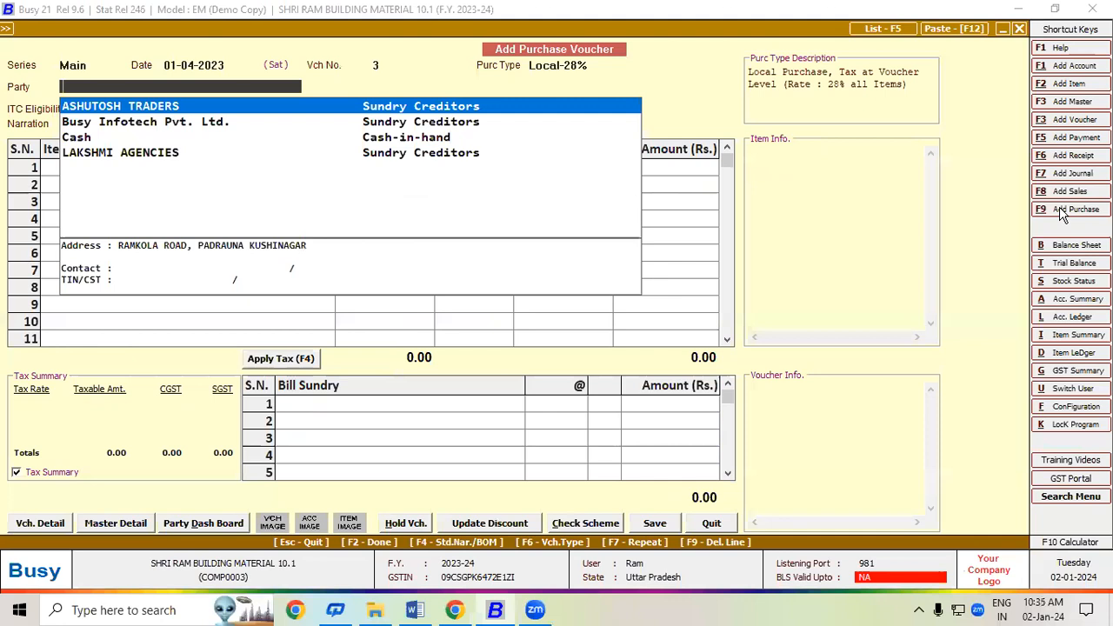
key("Return")
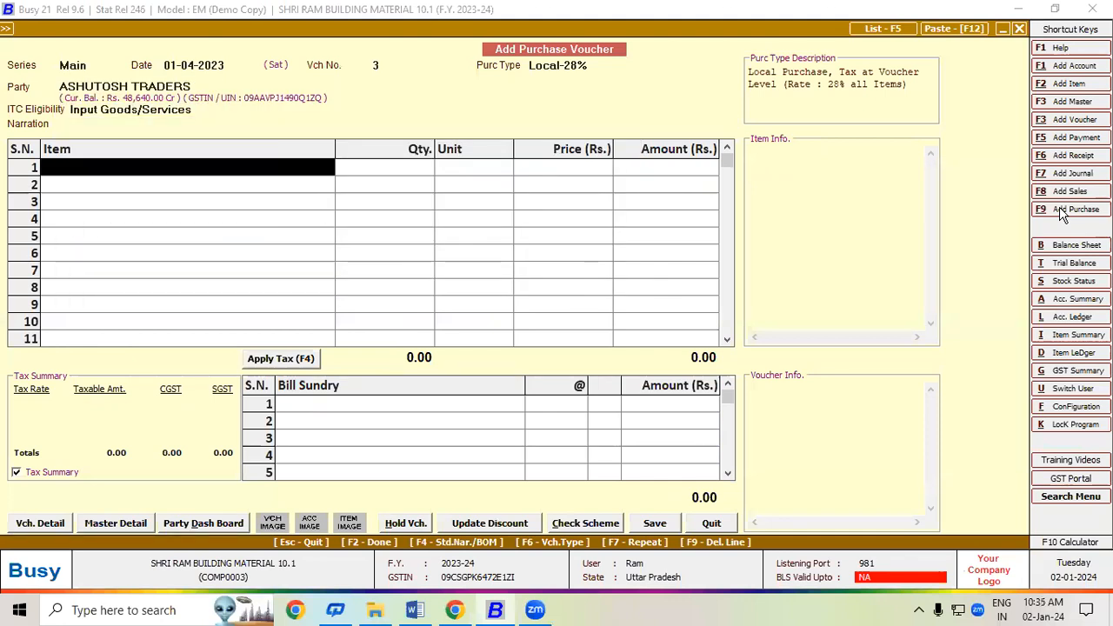
key("Return")
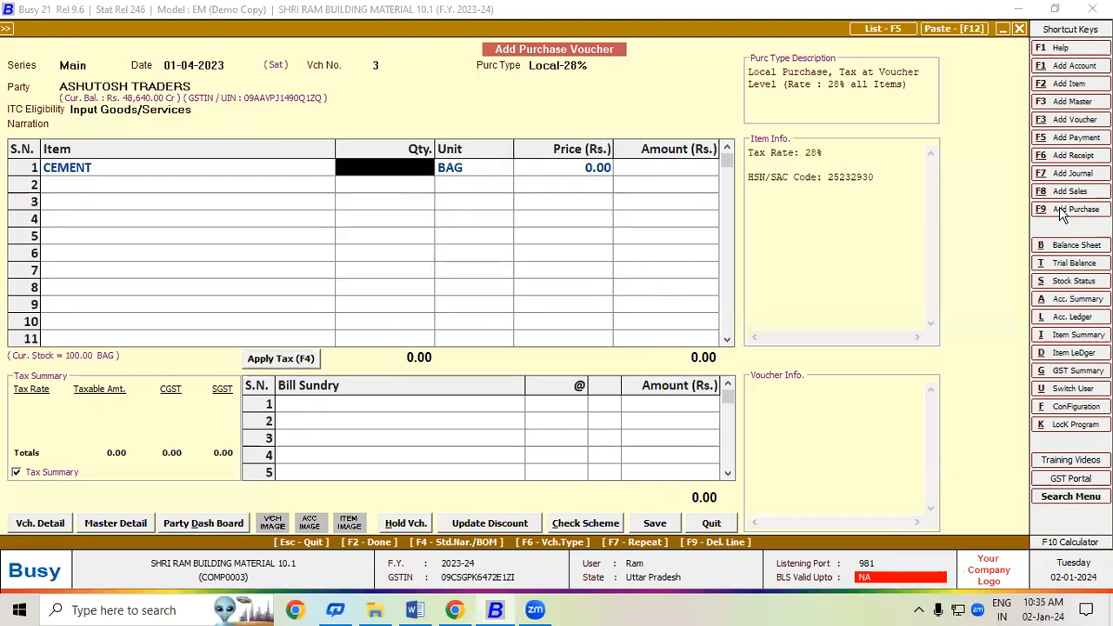
Enter a quantity of 12 bags at a price of 383.15 for the CEMENT item line
type("12")
key("Return")
key("Return")
type("383.15")
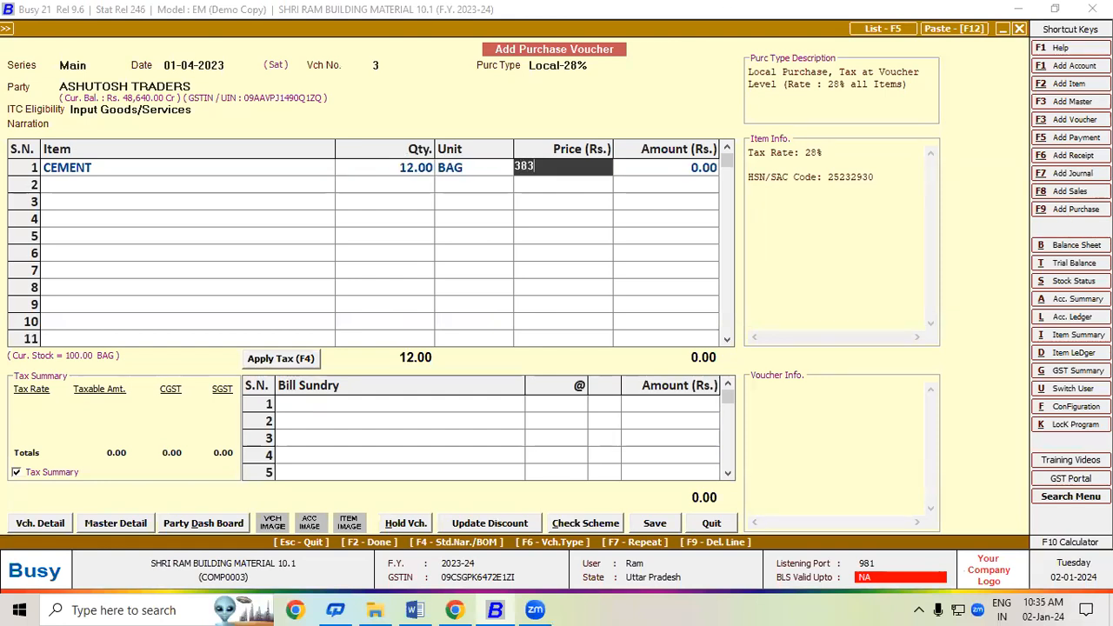
key("Return")
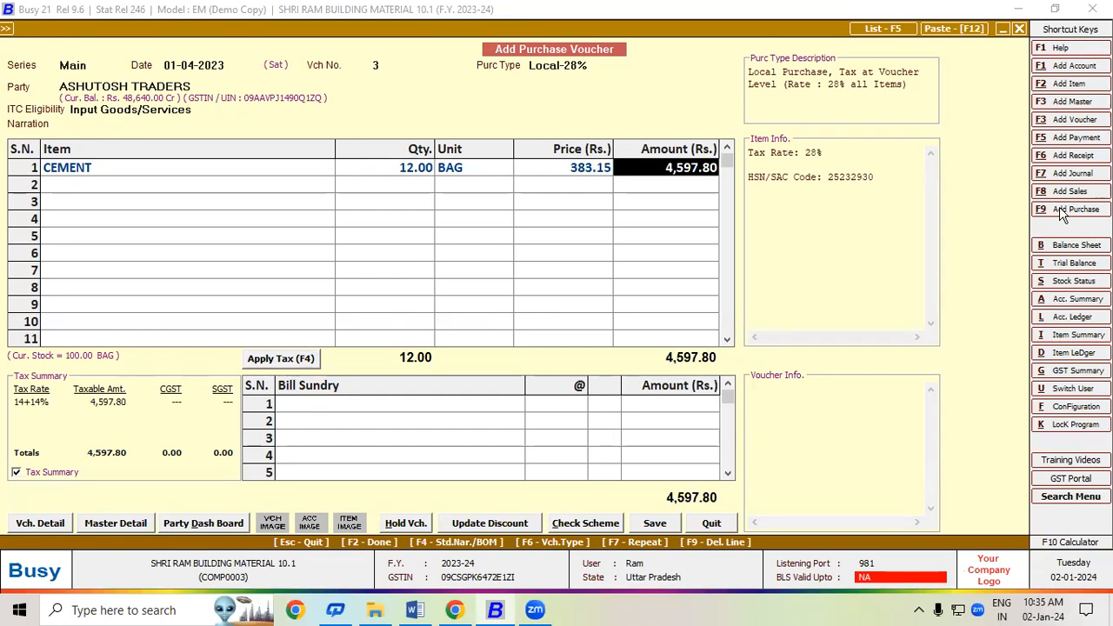
key("Return")
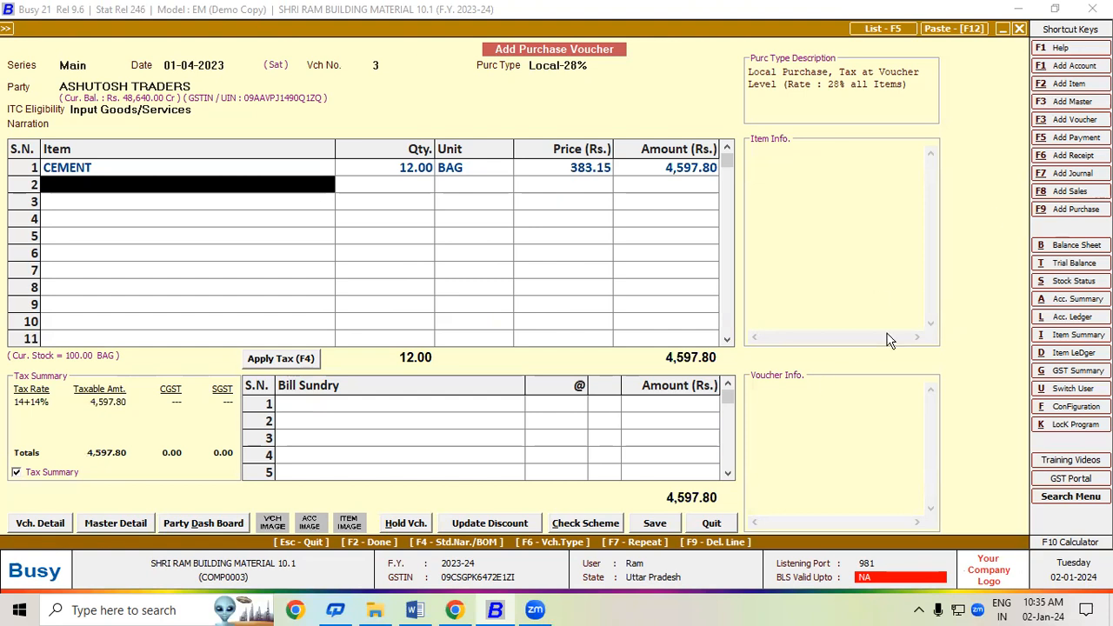
Apply the tax to the purchase voucher, try to save it and dismiss the GST Reporting Details
left_click(271, 362)
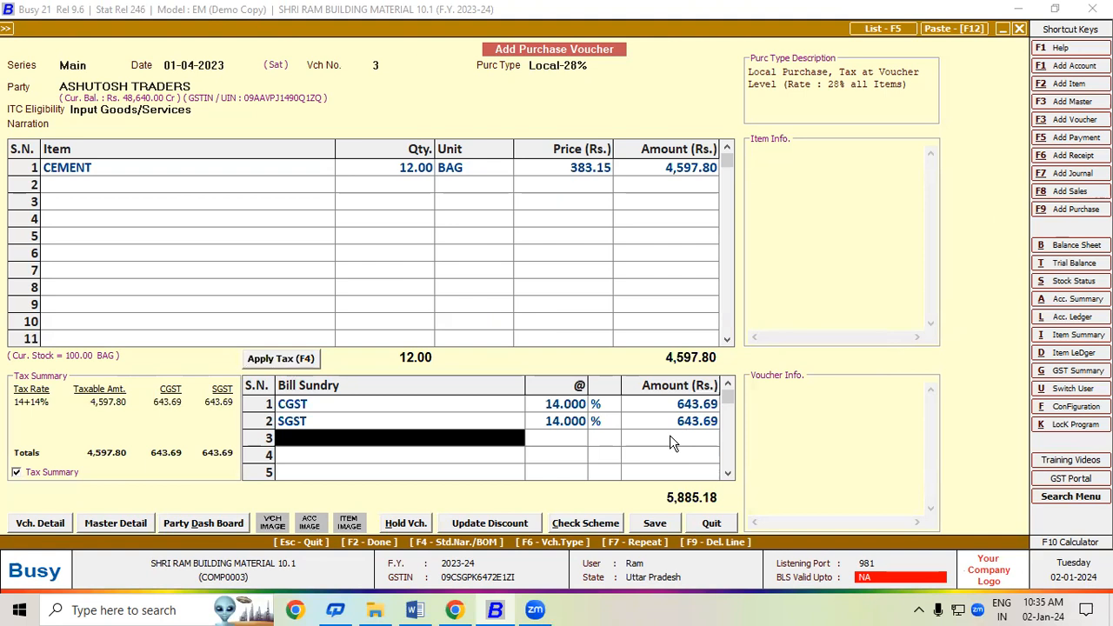
left_click(664, 528)
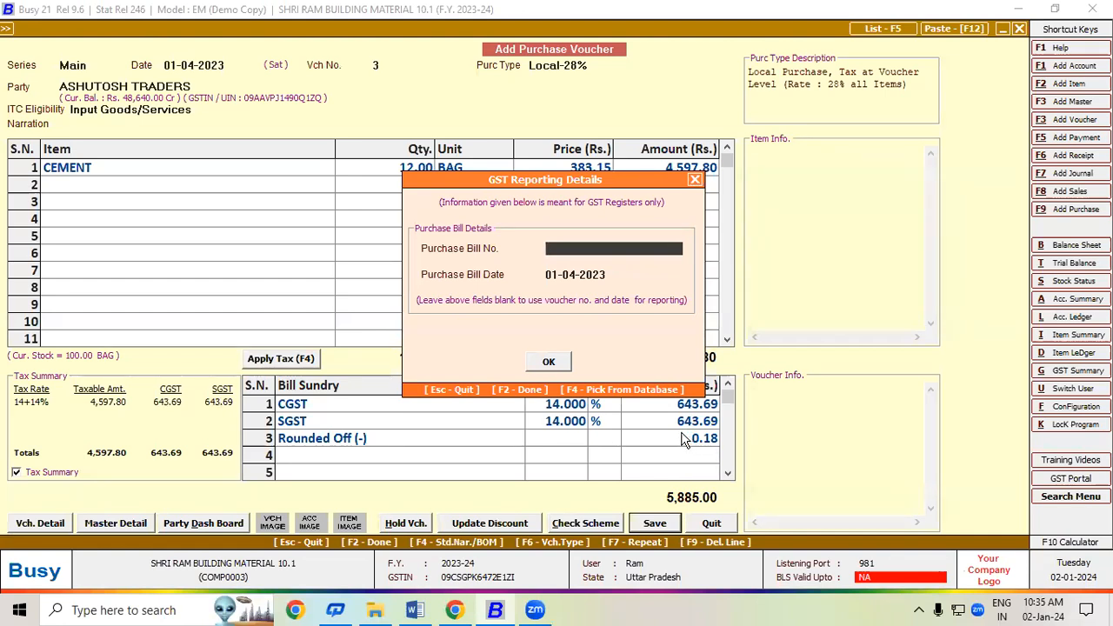
left_click(695, 179)
Delete the Rounded Off (-) row from the bill sundries, try saving the voucher again and dismiss the GST Reporting Details
left_click(418, 443)
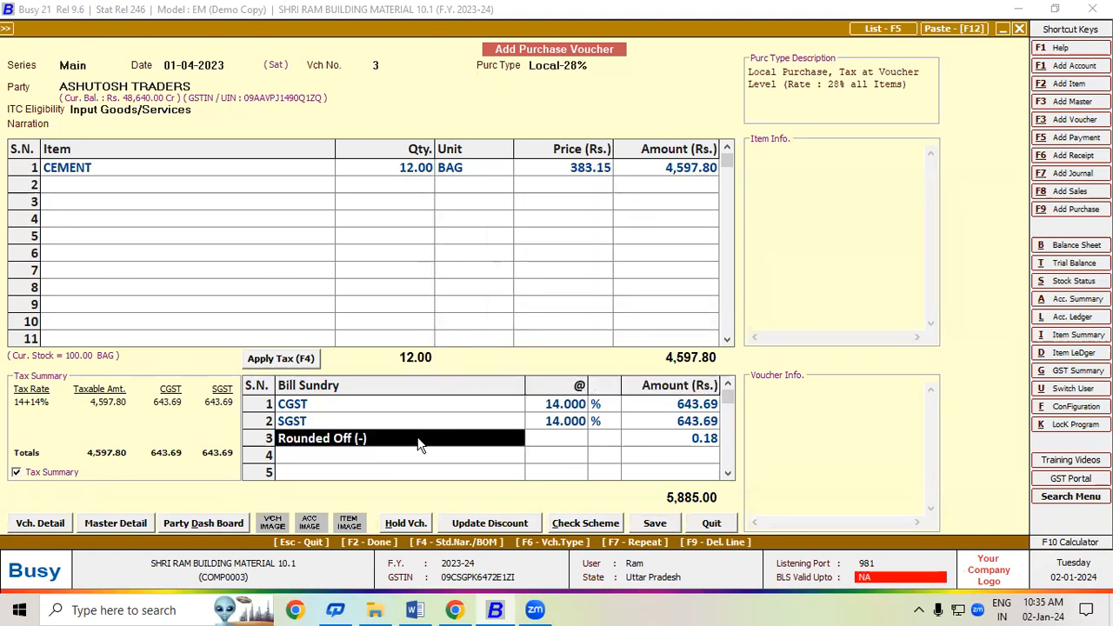
key("F9")
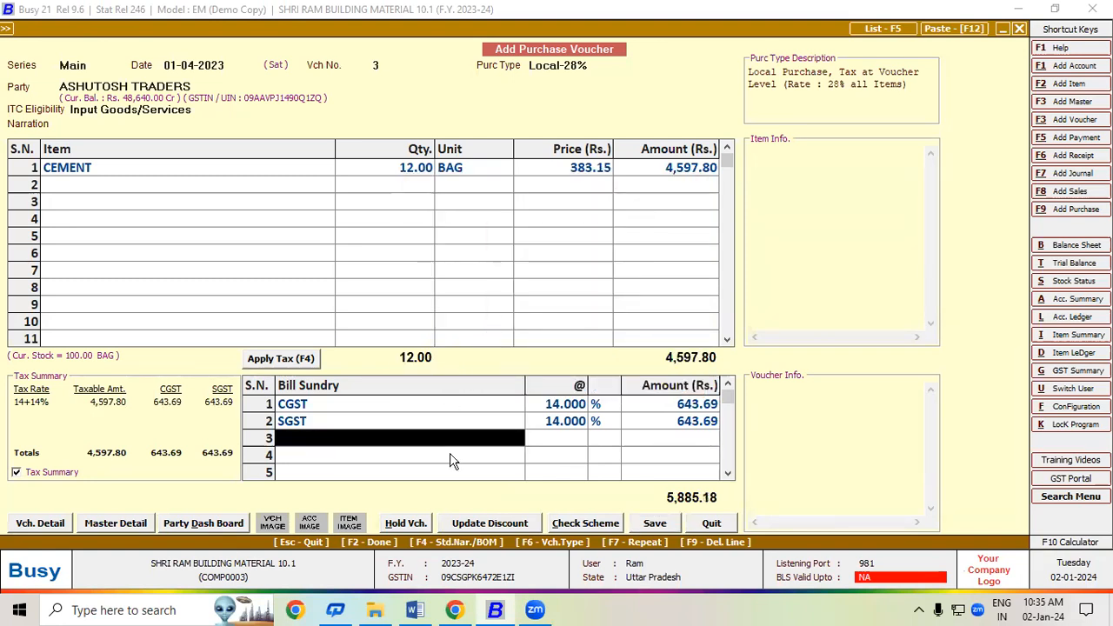
left_click(661, 526)
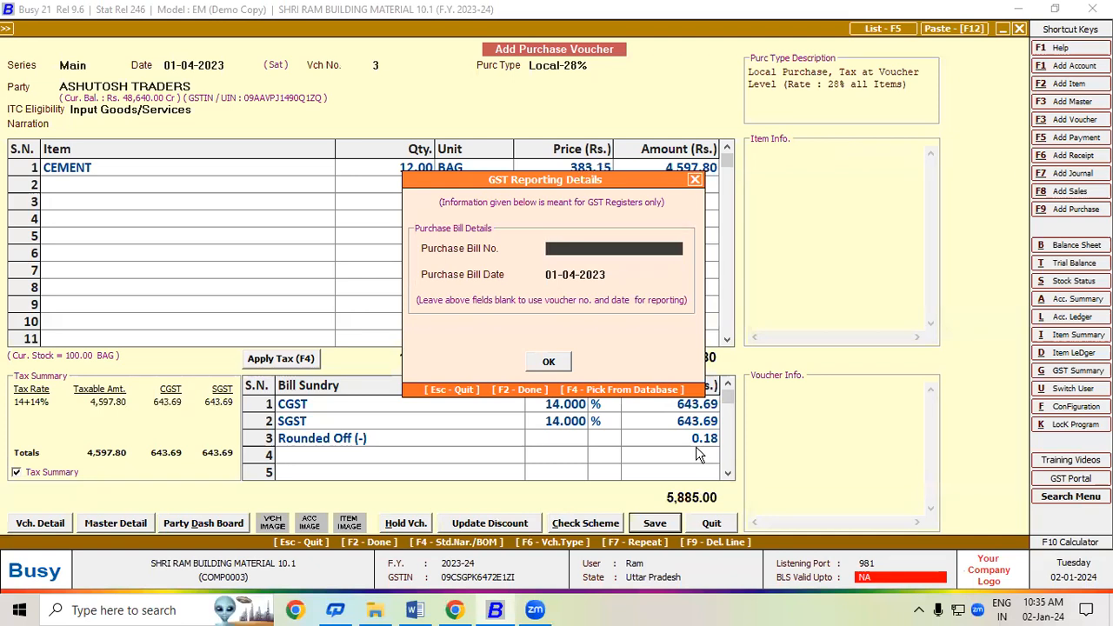
key("Escape")
Open the voucher configuration of the Main series under Purchase
left_click(1082, 409)
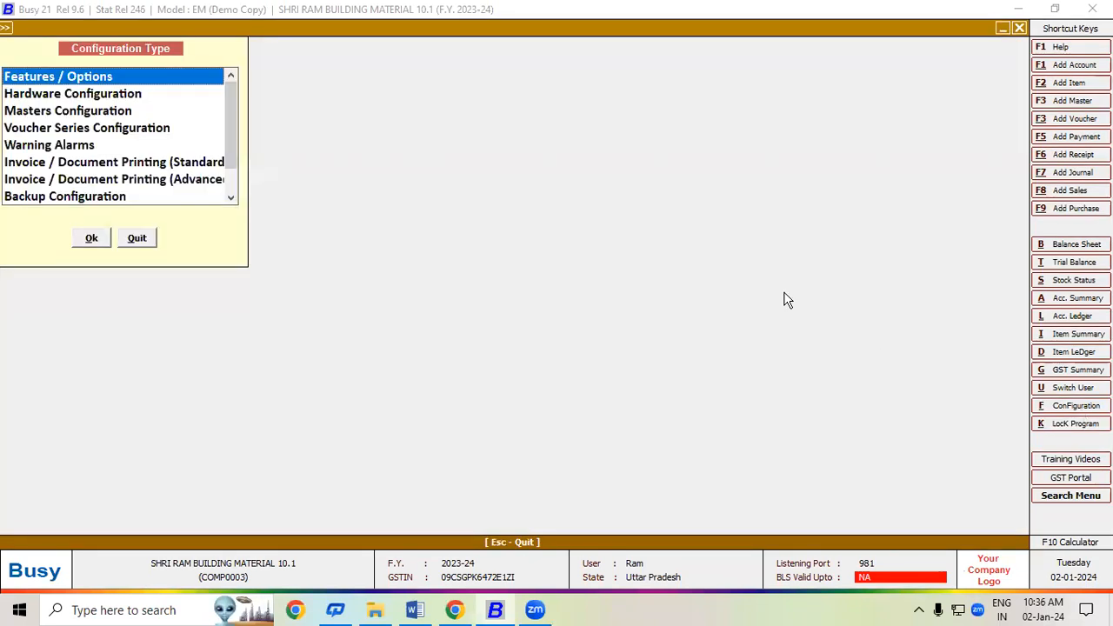
left_click(116, 130)
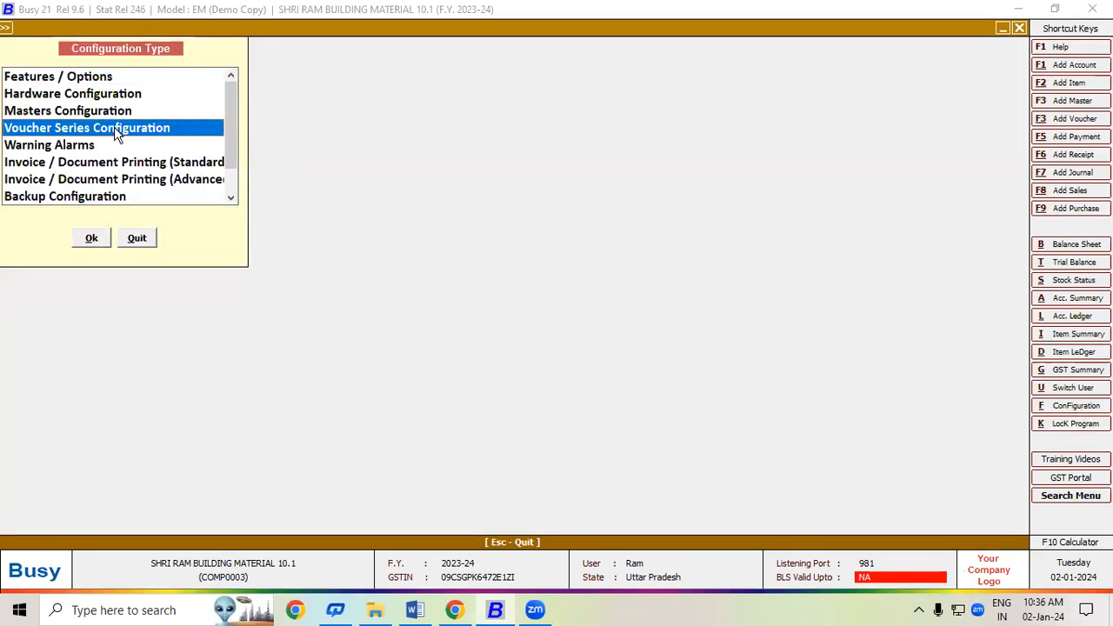
double_click(116, 130)
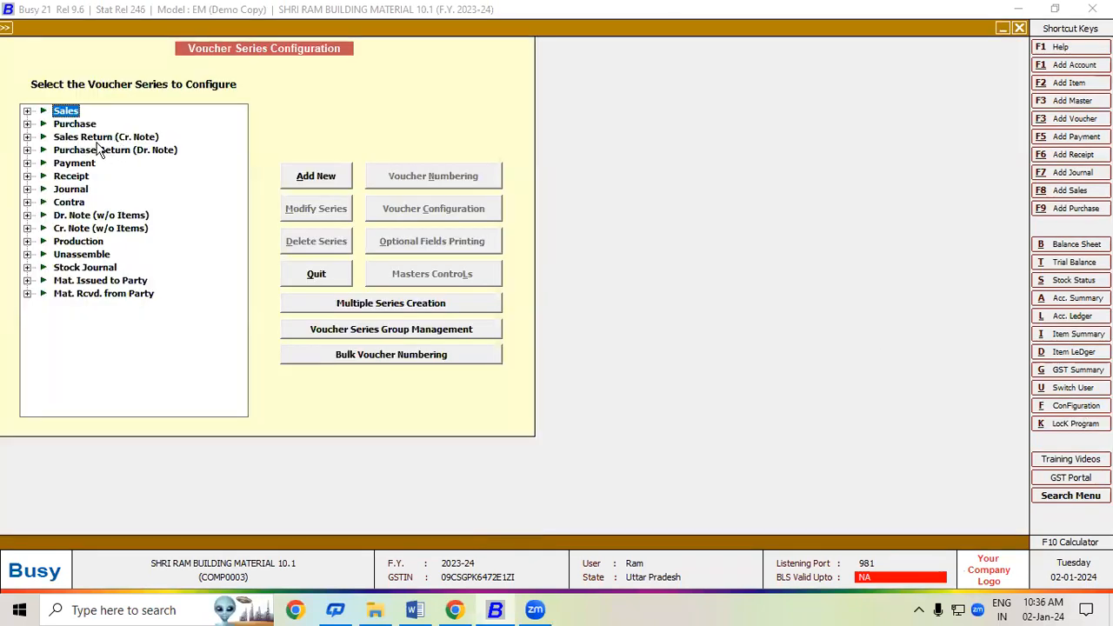
double_click(70, 124)
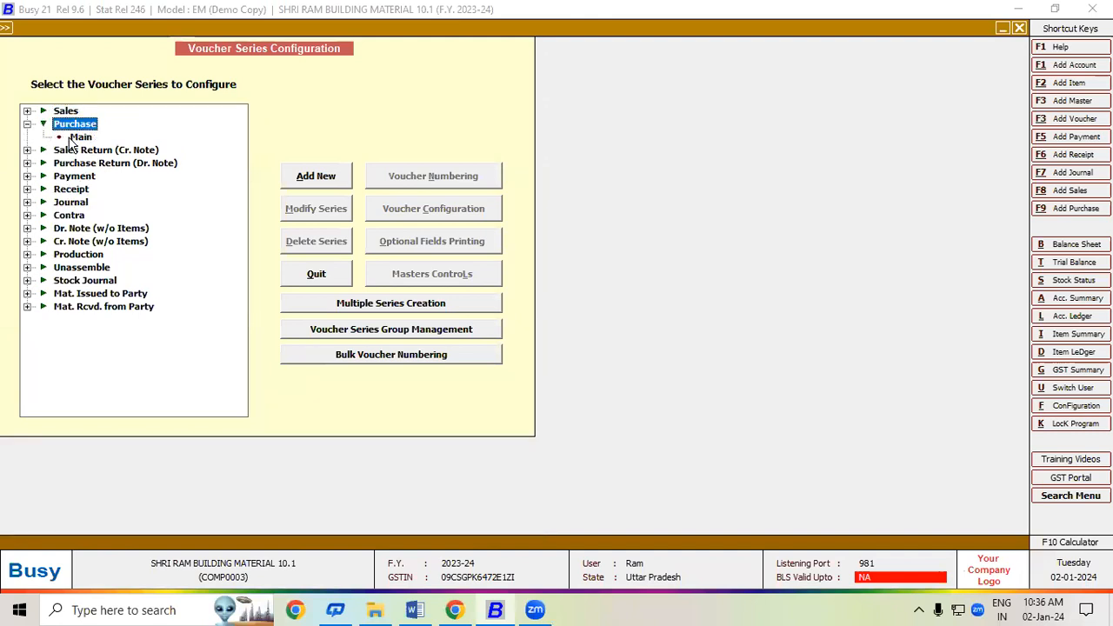
left_click(78, 139)
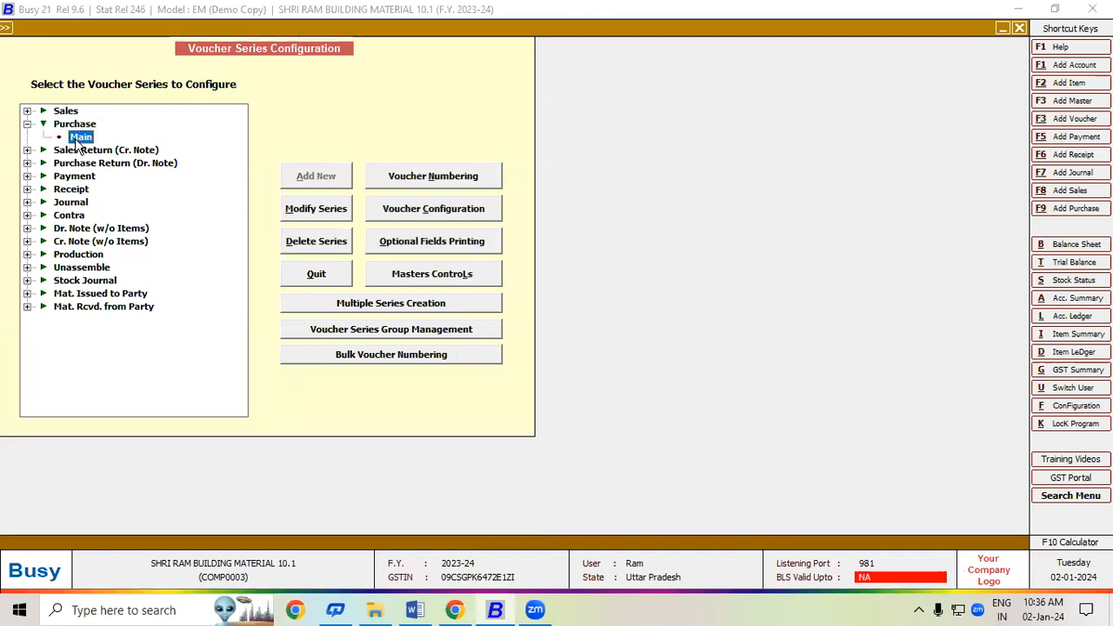
left_click(410, 212)
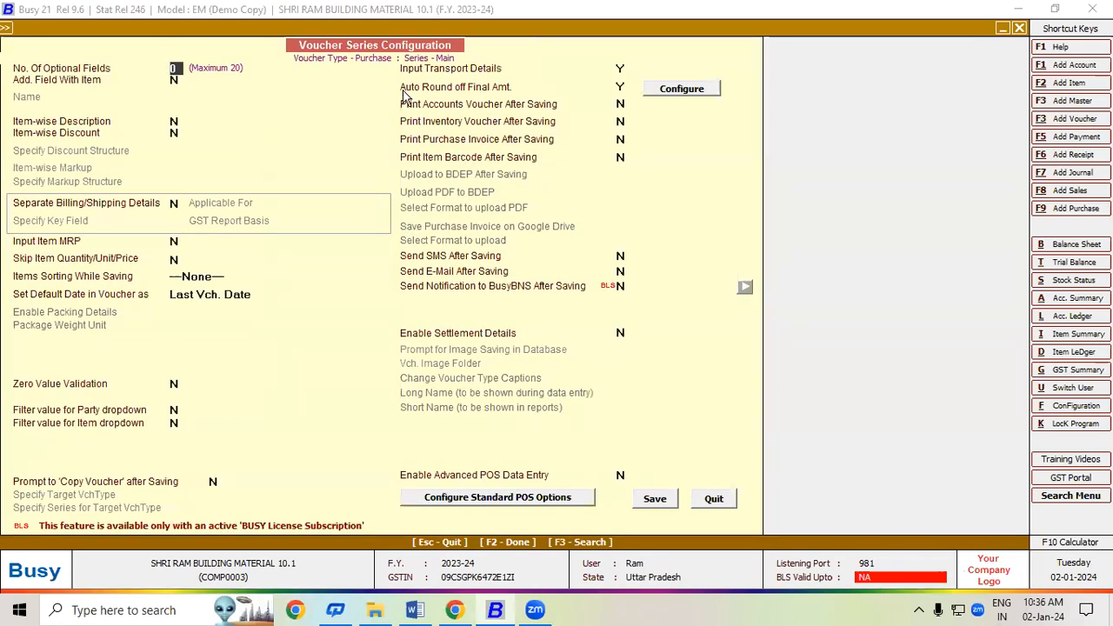
Review the Auto Round off Final Amt. mode, bill sundries and rounding value, accept them and save the series configuration
left_click(622, 87)
left_click(684, 91)
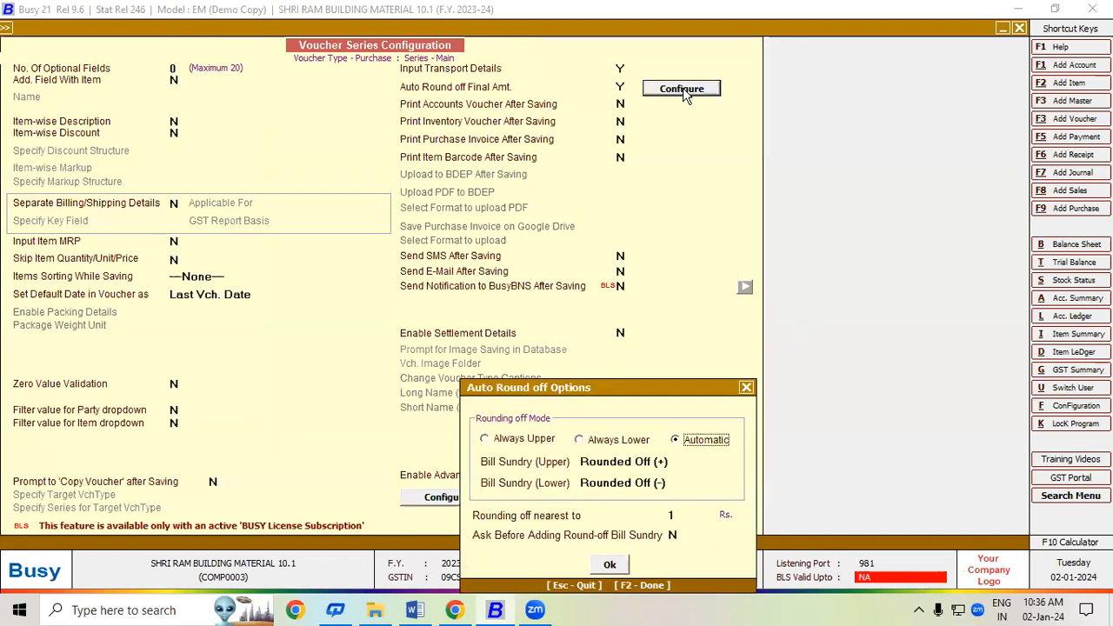
left_click_drag(635, 401, 512, 120)
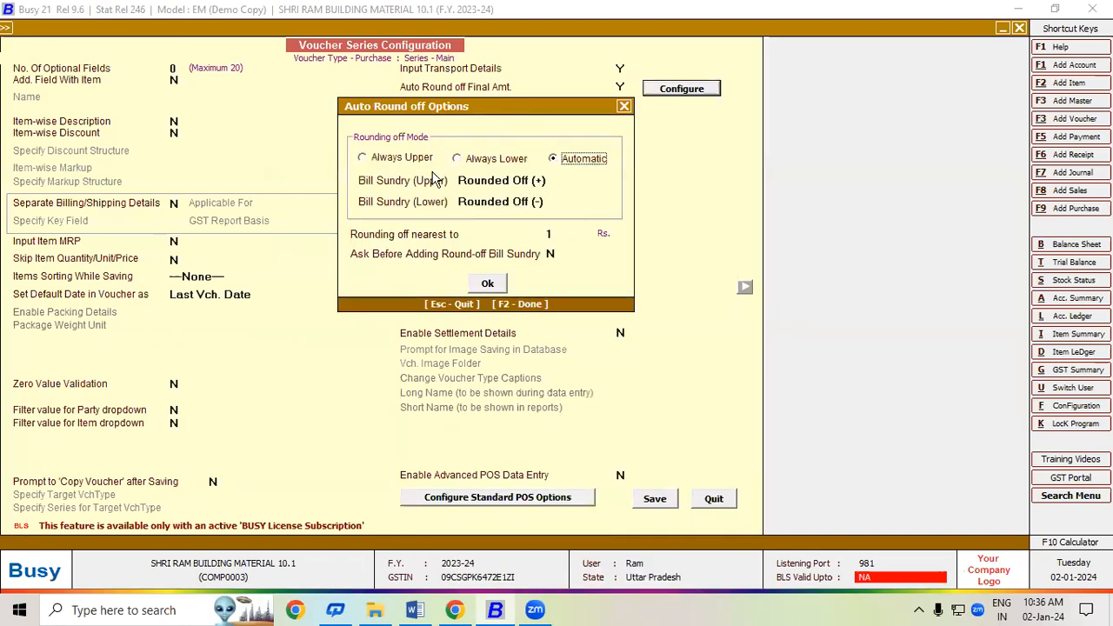
left_click(558, 183)
left_click(556, 203)
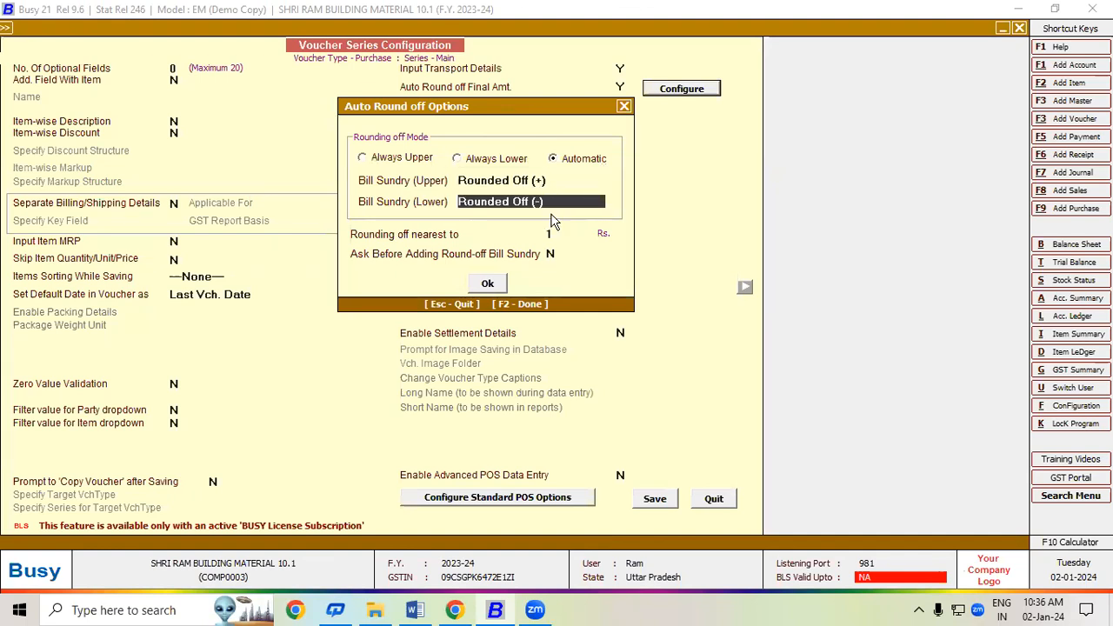
key("Return")
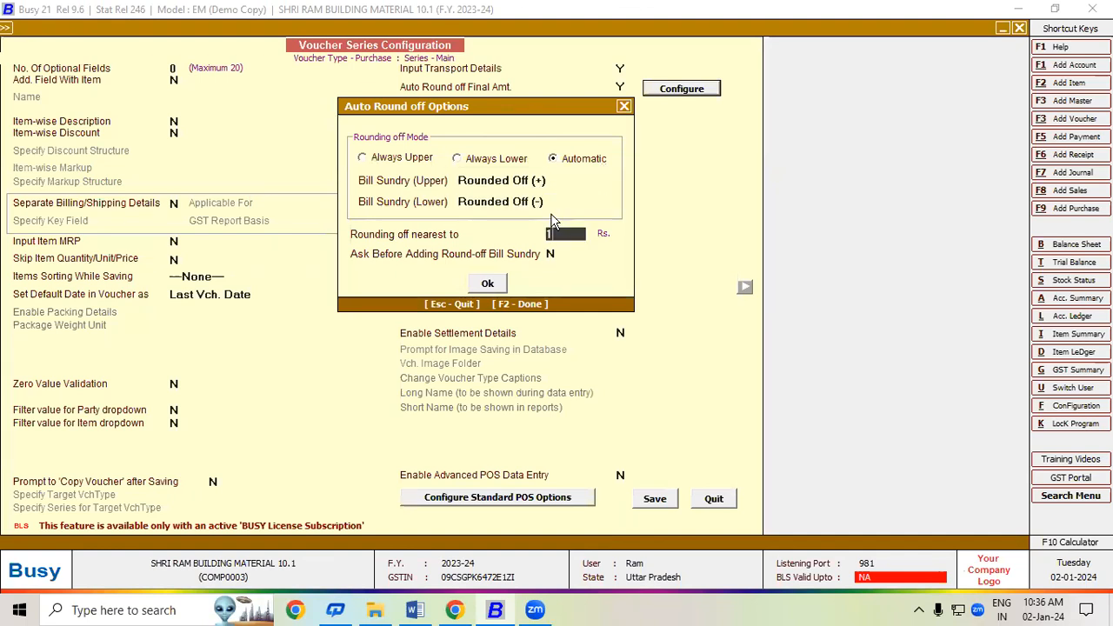
key("F2")
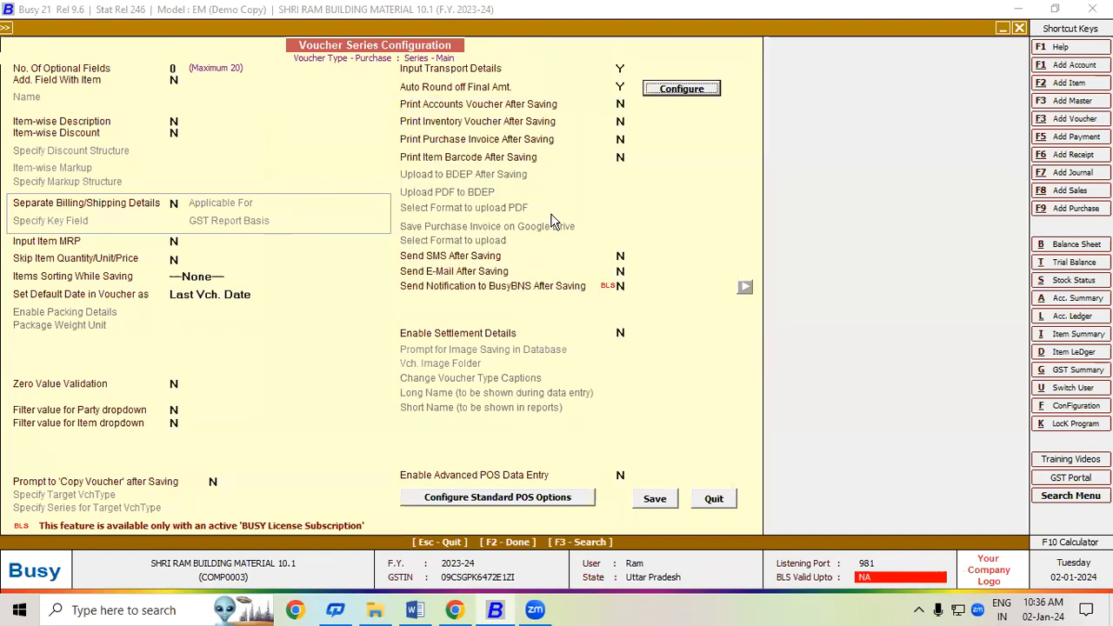
left_click(639, 507)
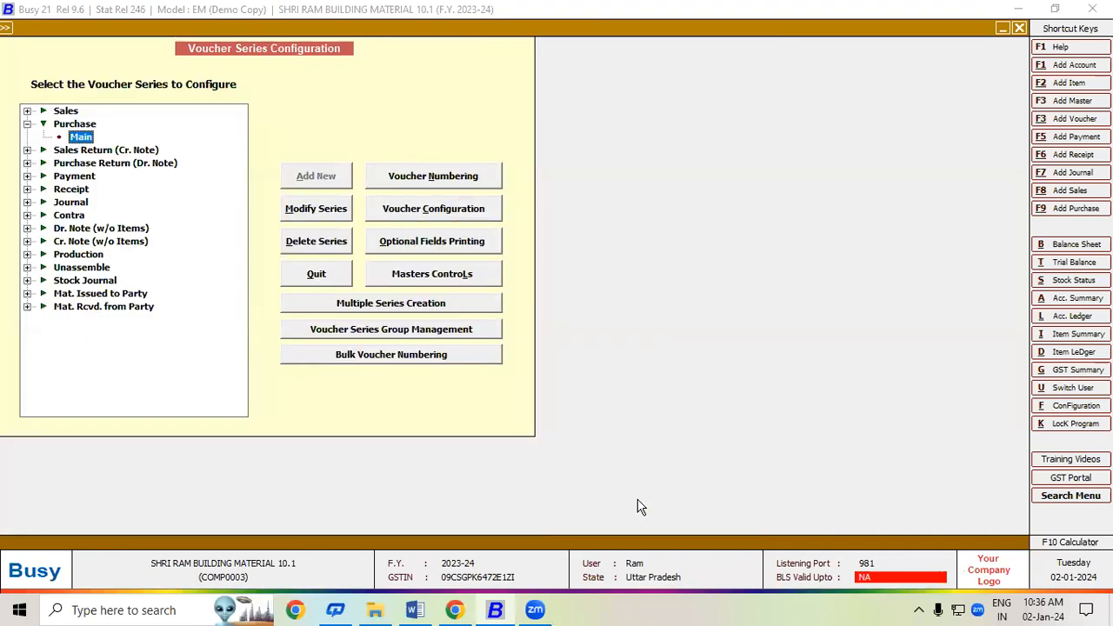
Leave the voucher series configuration and quit the purchase voucher without saving it
key("Escape")
key("Escape")
key("Escape")
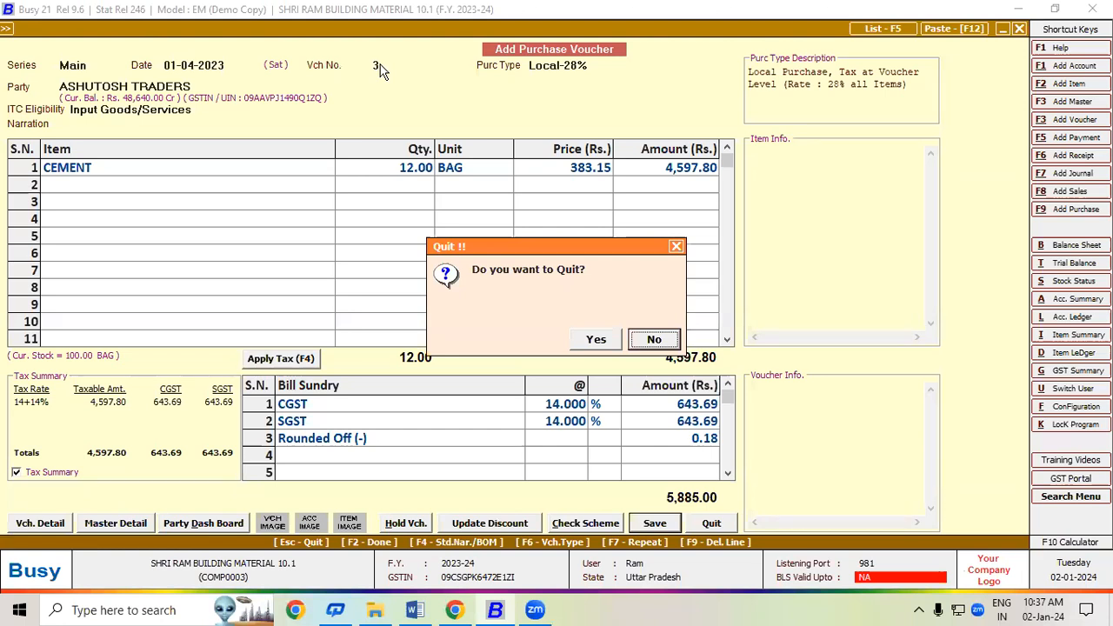
left_click(648, 341)
key("Escape")
left_click(605, 340)
Switch to File Explorer and open the PDF BUSY PRACTICE SET 1 Purchase Sales from the Notes 2023 folder
left_click(375, 610)
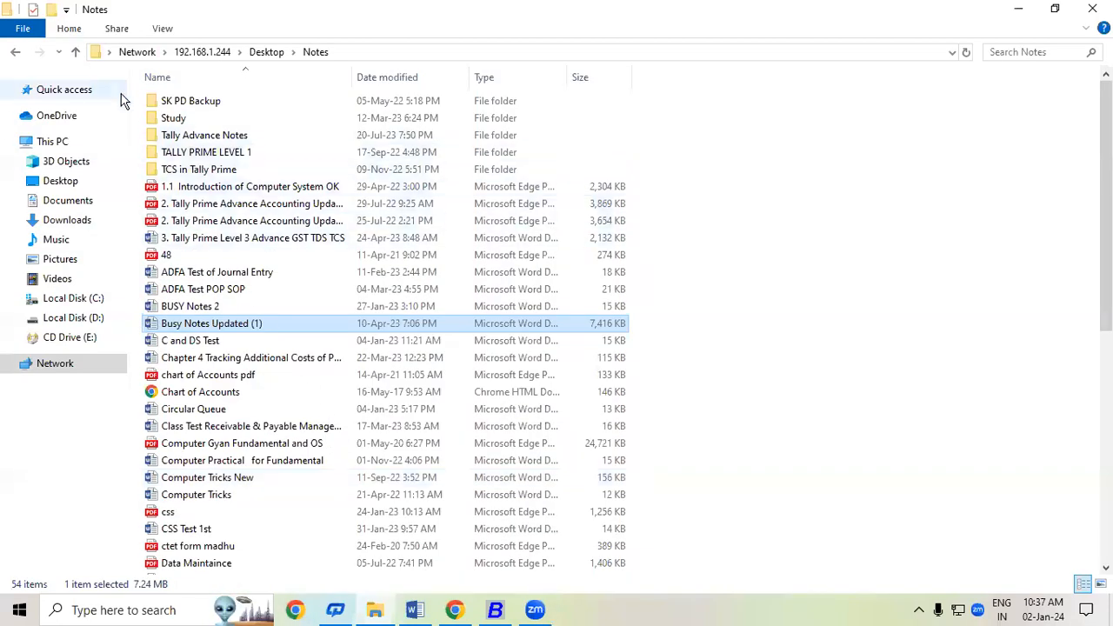
left_click(76, 53)
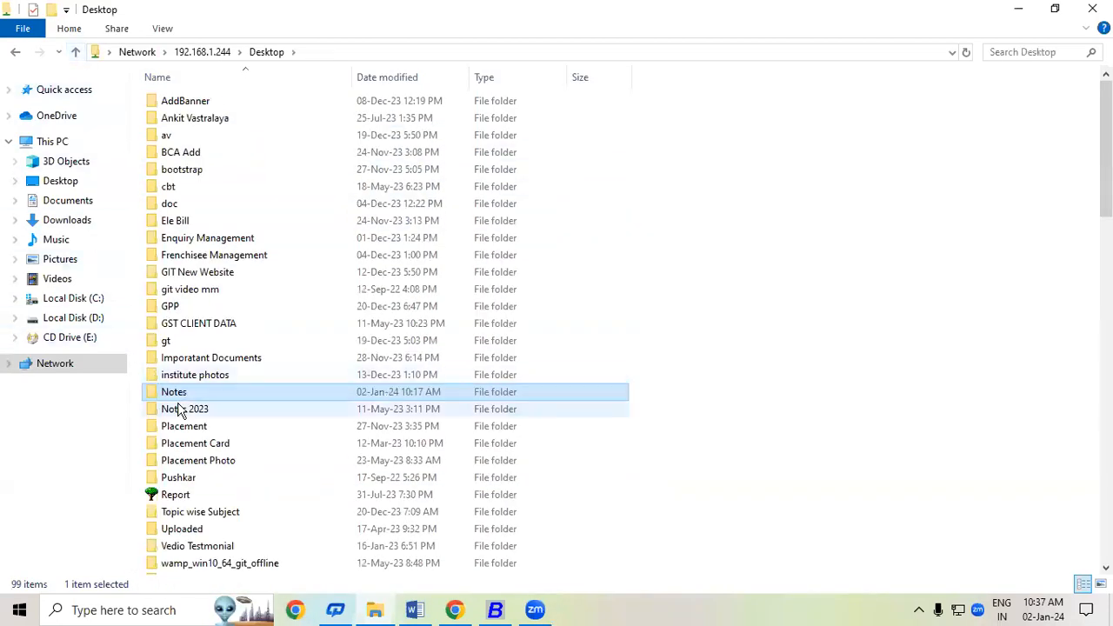
double_click(185, 407)
left_click(234, 188)
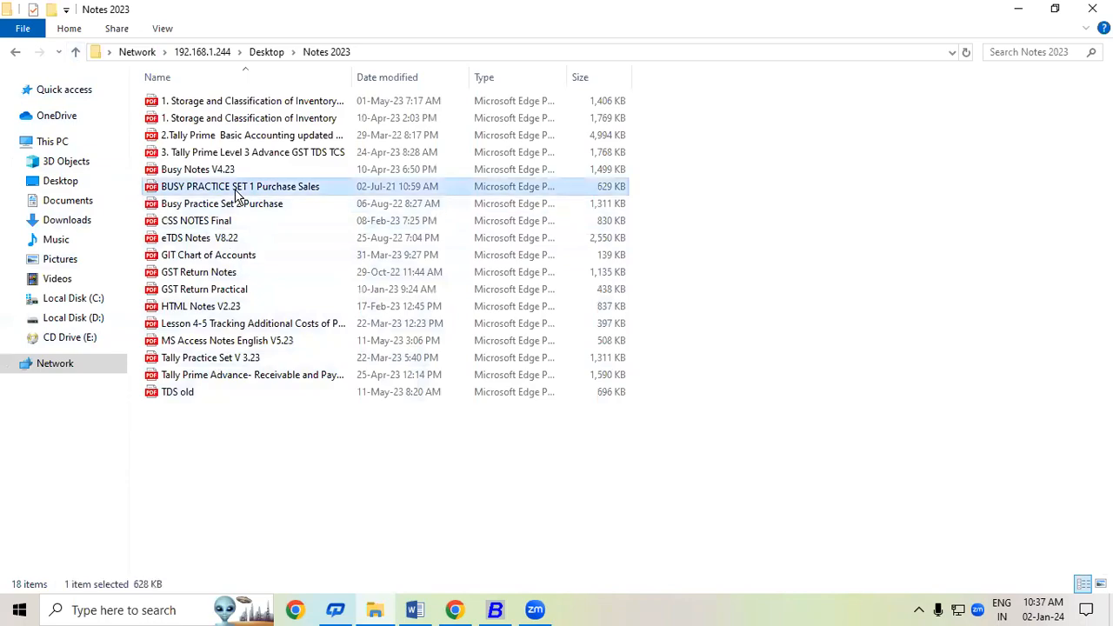
double_click(235, 190)
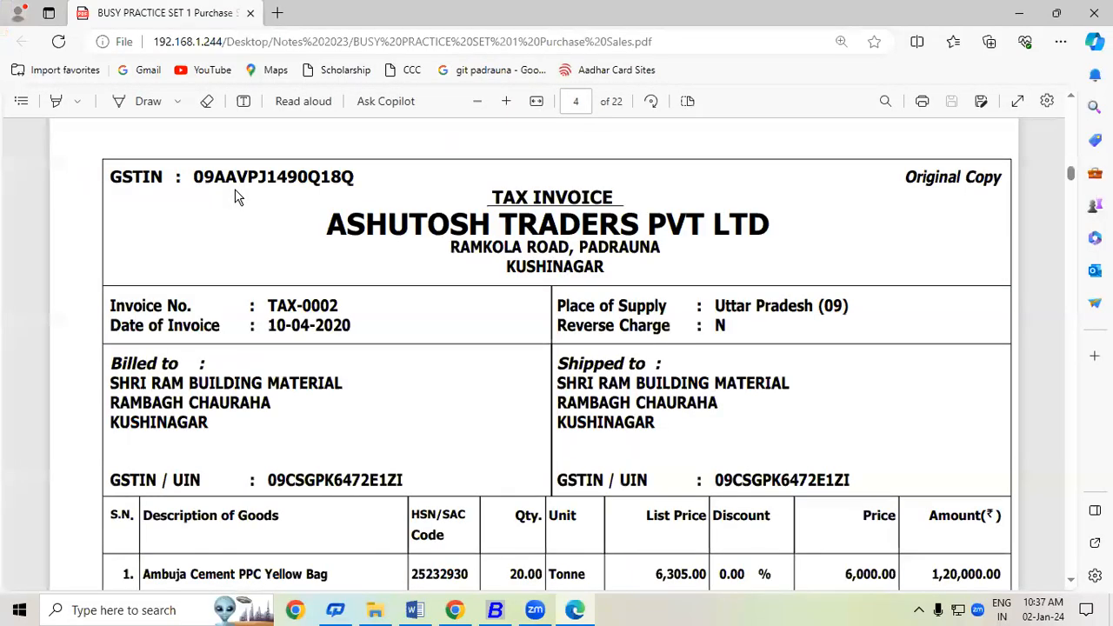
On page 3's invoice, underline the list price, discount and price of the cement line with the pen and circle the discount
scroll(1073, 102, "up", 8)
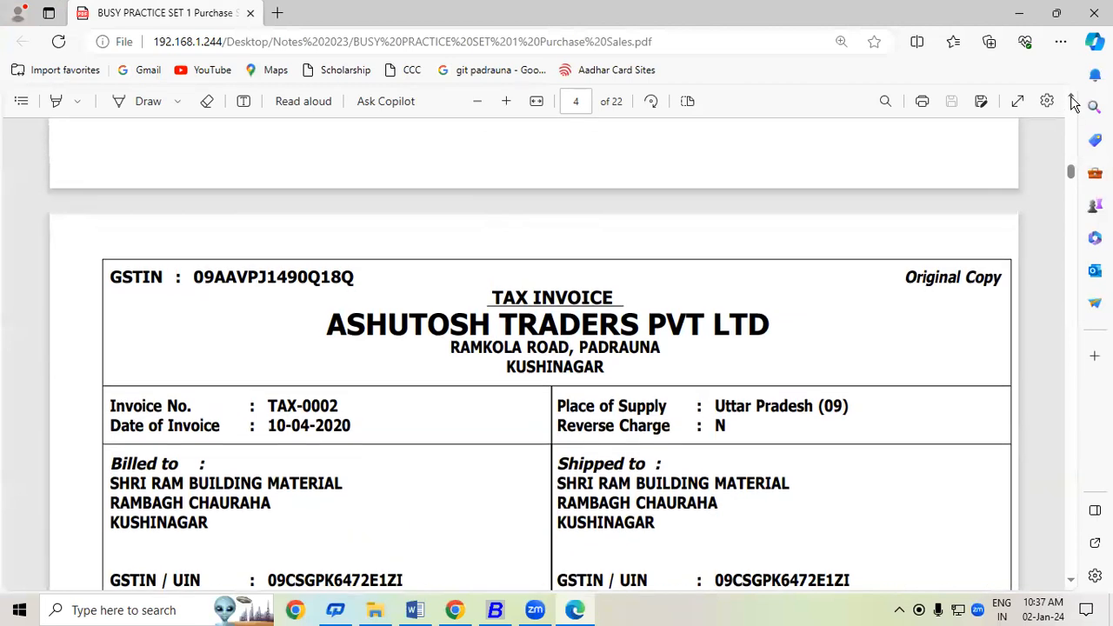
scroll(1071, 96, "up", 3)
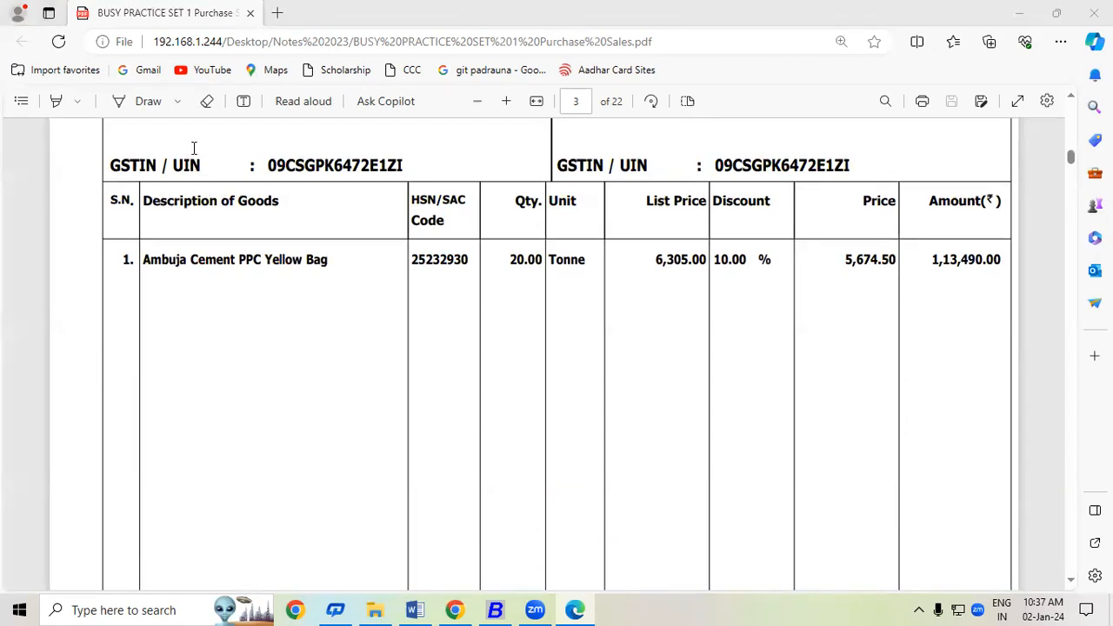
left_click(129, 107)
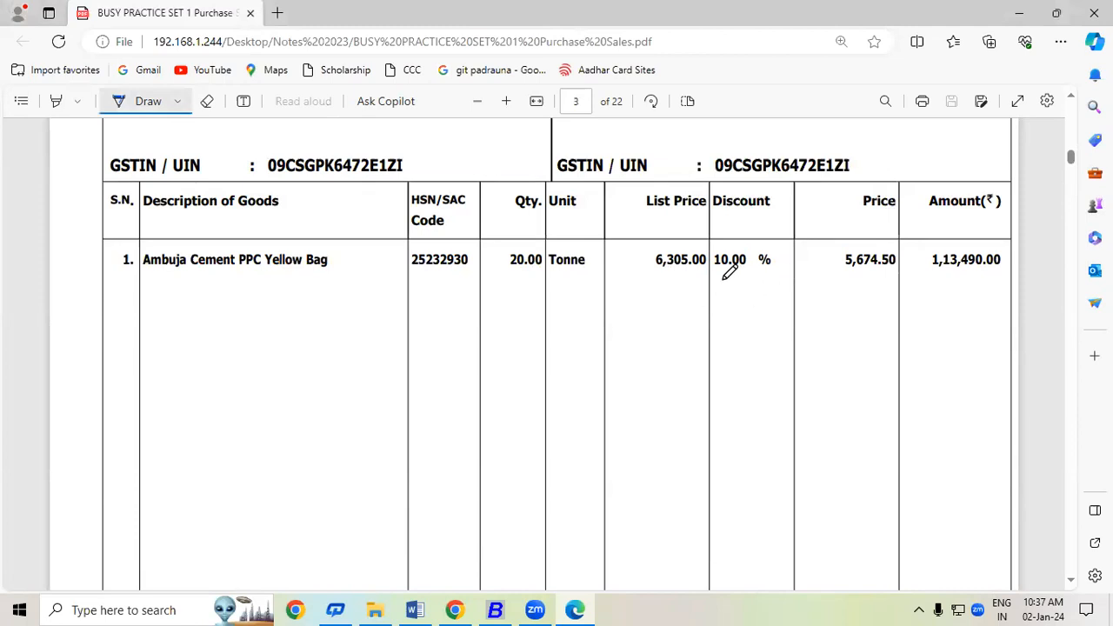
left_click_drag(712, 277, 774, 277)
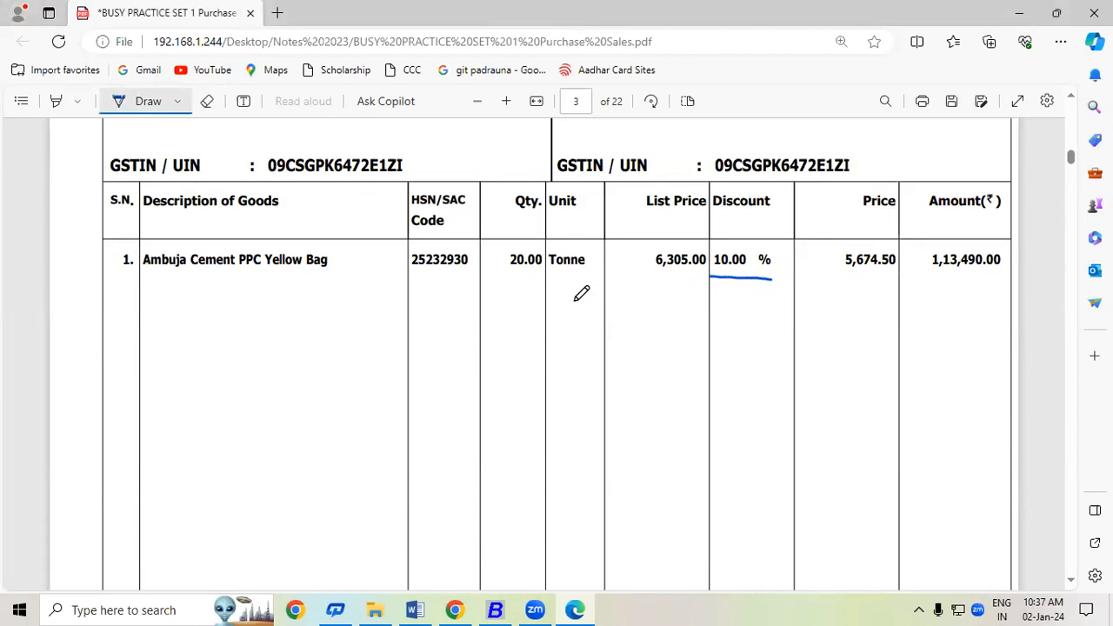
left_click_drag(648, 276, 704, 276)
mouse_move(768, 243)
left_mouse_down()
mouse_move(712, 243)
mouse_move(713, 272)
mouse_move(753, 281)
mouse_move(781, 271)
mouse_move(769, 244)
left_mouse_up()
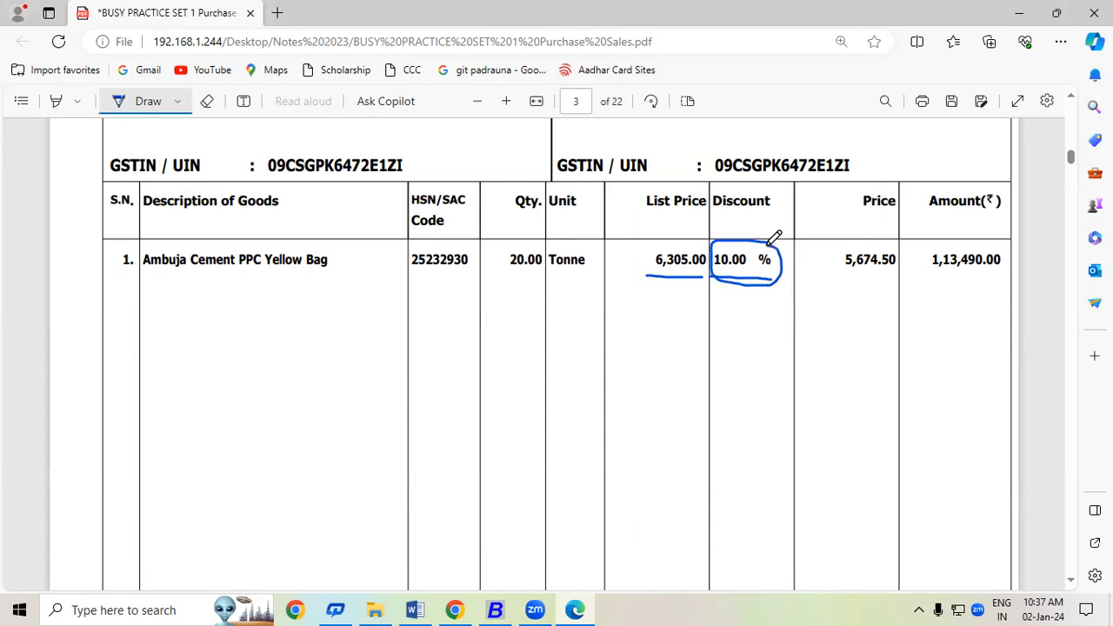
left_click_drag(842, 272, 891, 270)
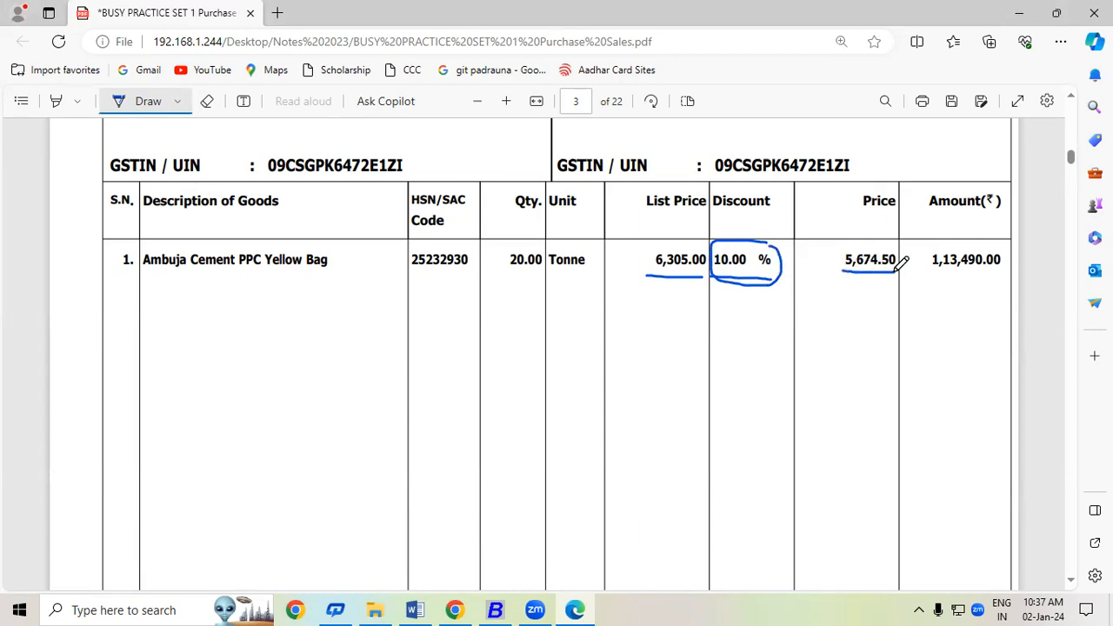
On page 2's invoice, underline the quantity and unit of the CEMENT line with the pen
scroll(1075, 103, "up", 3)
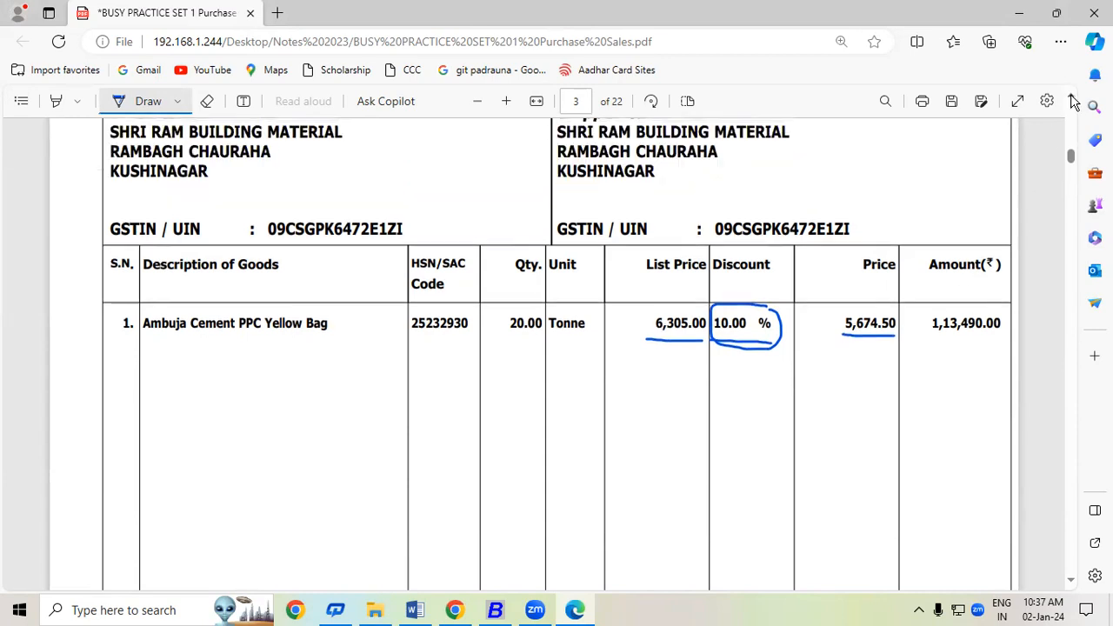
scroll(1075, 103, "up", 15)
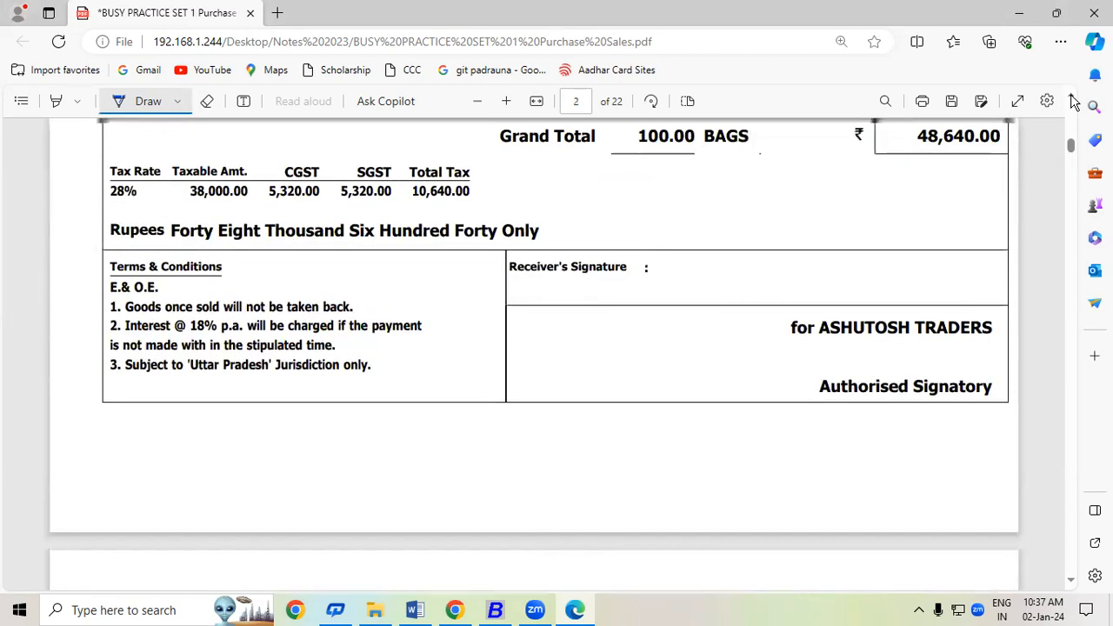
scroll(1075, 103, "up", 8)
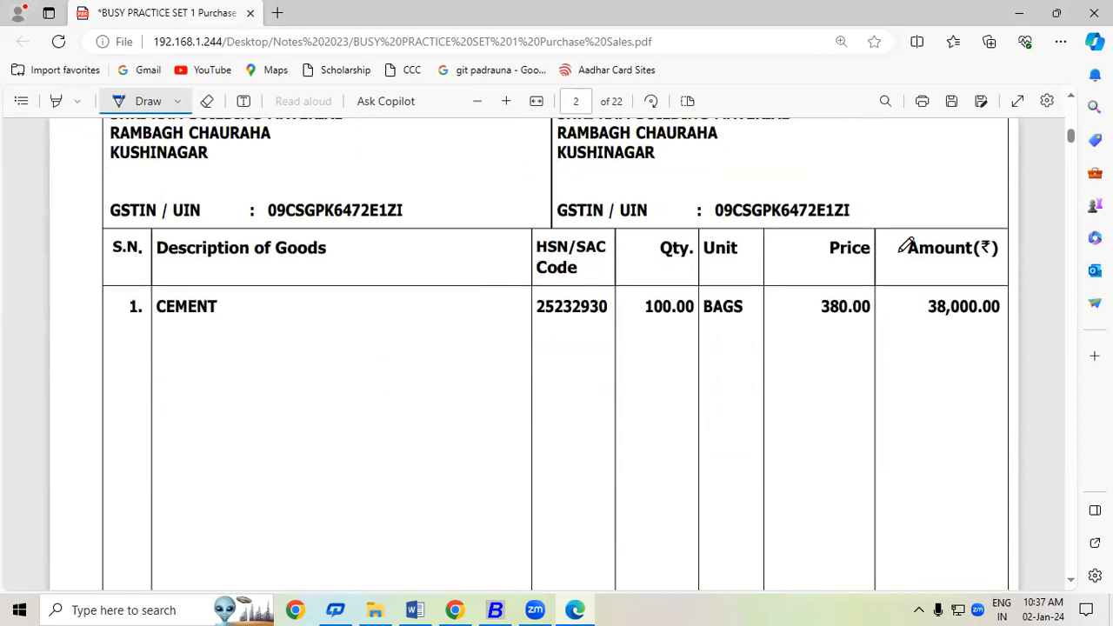
left_click_drag(645, 323, 808, 331)
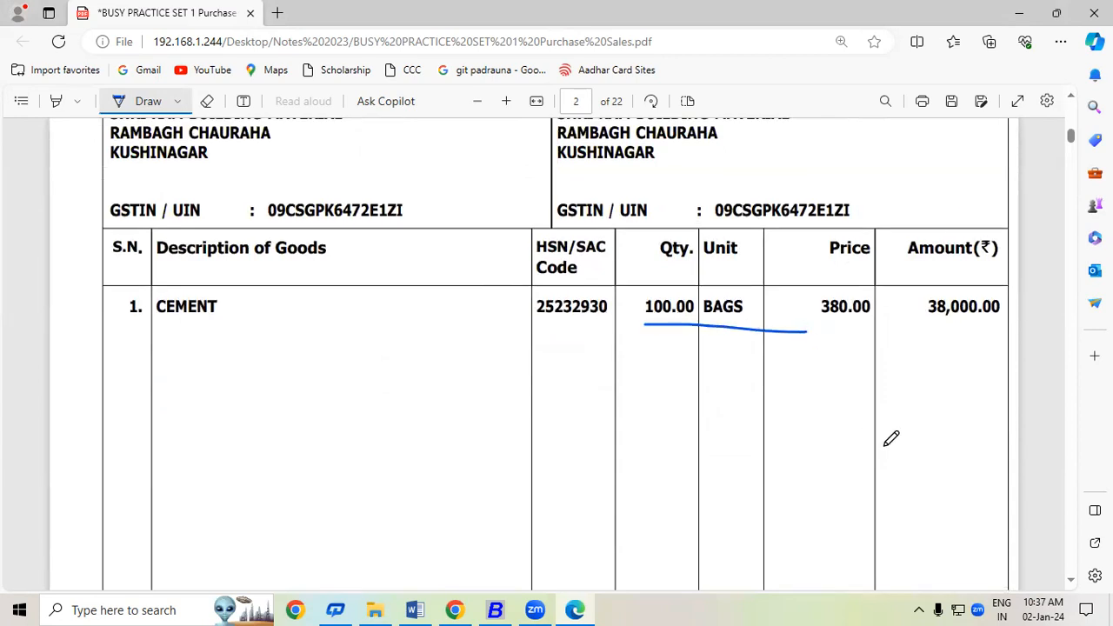
Sketch a discount diagram below page 3's cement line: D branching to S and C, and S branching to % and Rs
scroll(1073, 586, "down", 10)
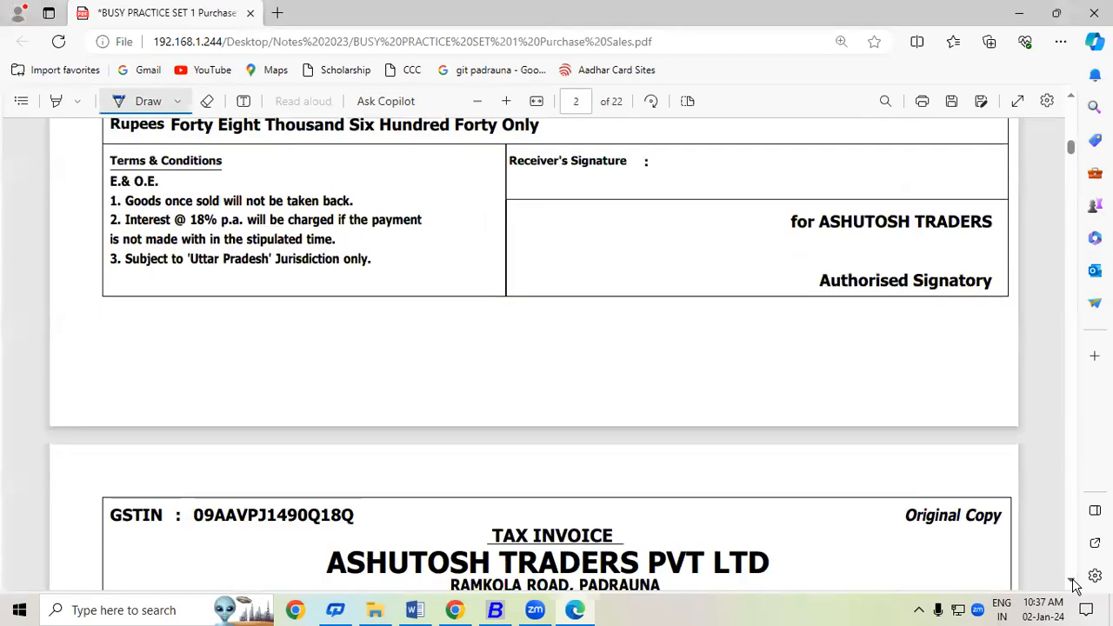
scroll(1075, 586, "down", 5)
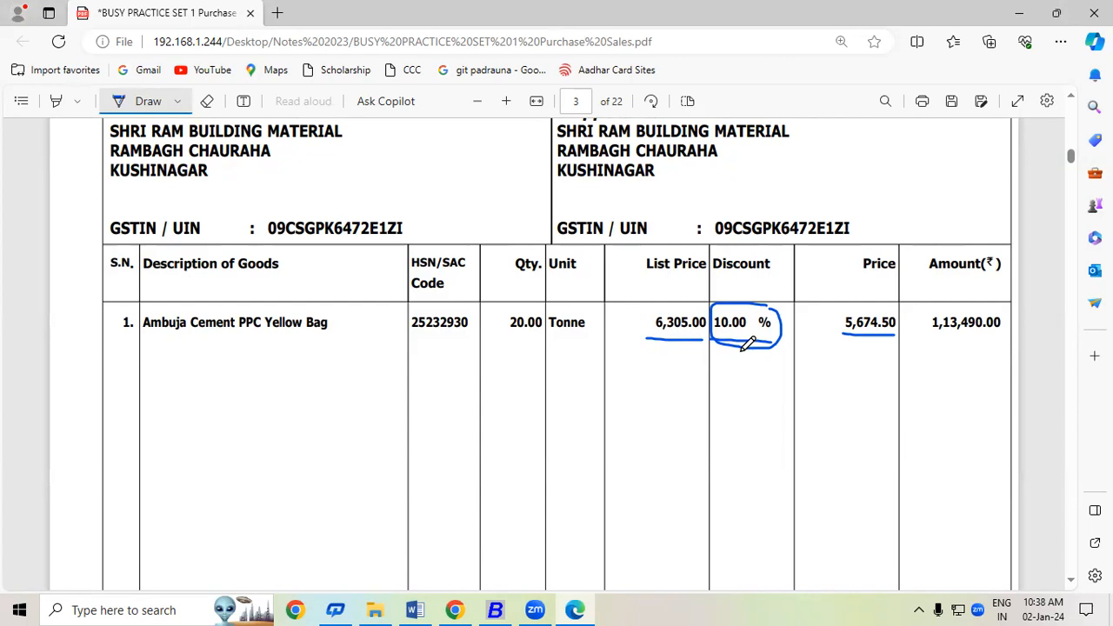
scroll(1073, 586, "down", 3)
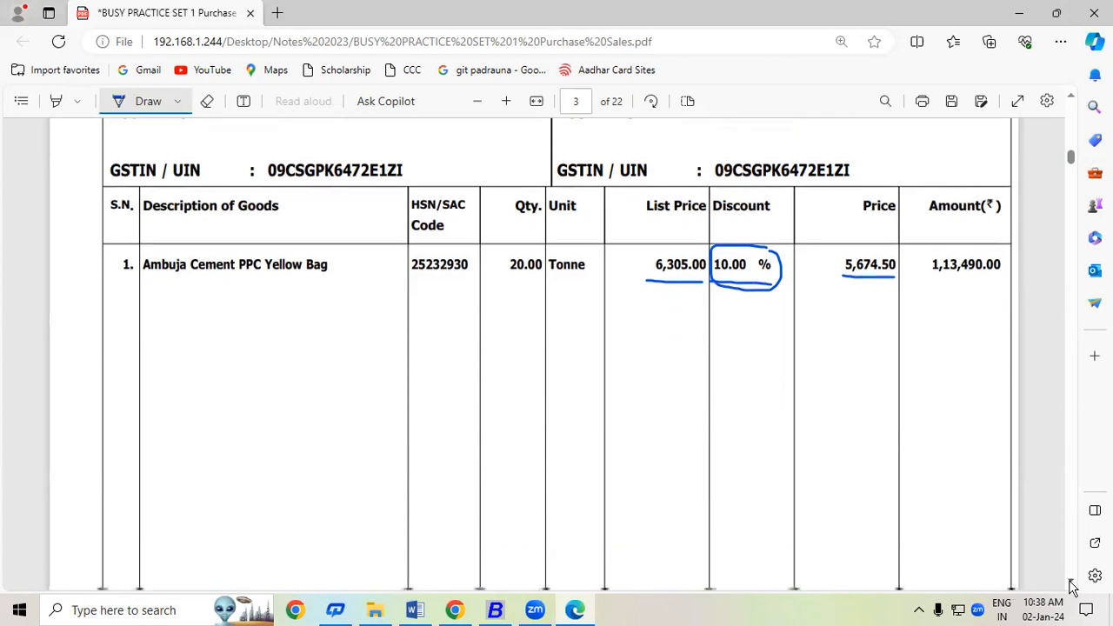
mouse_move(299, 306)
left_mouse_down()
mouse_move(300, 337)
mouse_move(299, 304)
mouse_move(316, 316)
mouse_move(296, 338)
mouse_move(345, 324)
left_mouse_up()
mouse_move(356, 284)
left_mouse_down()
mouse_move(357, 348)
mouse_move(393, 383)
left_mouse_up()
mouse_move(358, 283)
left_mouse_down()
mouse_move(419, 300)
mouse_move(401, 304)
left_mouse_up()
mouse_move(412, 374)
left_mouse_down()
mouse_move(399, 387)
mouse_move(412, 396)
left_mouse_up()
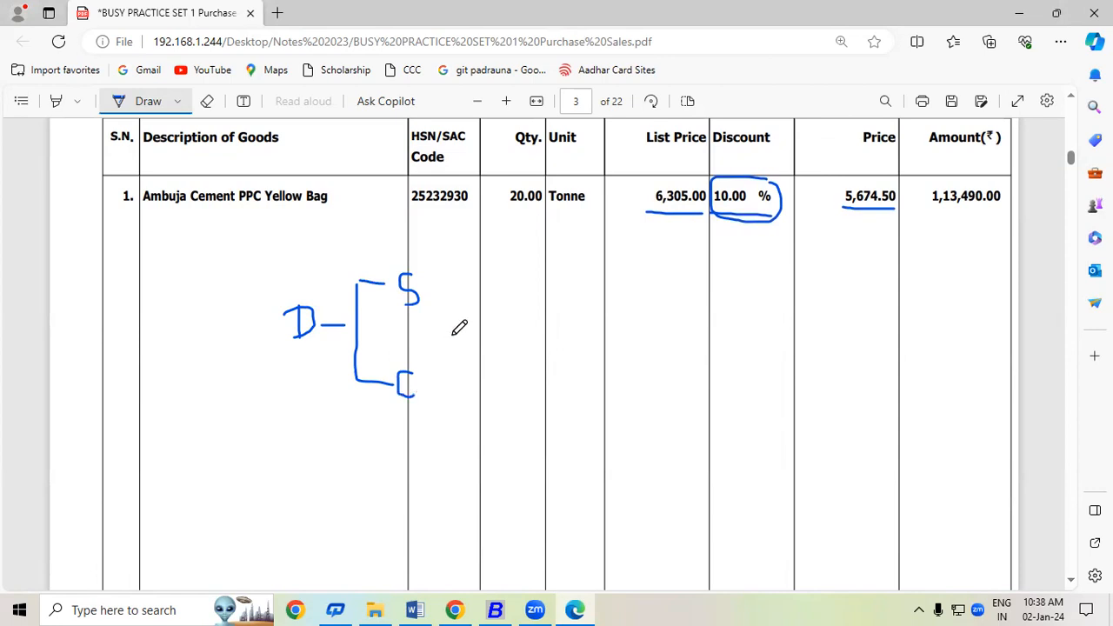
mouse_move(430, 291)
left_mouse_down()
mouse_move(464, 291)
mouse_move(474, 317)
mouse_move(500, 320)
left_mouse_up()
left_click_drag(485, 260, 467, 261)
mouse_move(543, 230)
left_mouse_down()
mouse_move(525, 274)
mouse_move(531, 250)
mouse_move(520, 251)
mouse_move(539, 265)
mouse_move(519, 319)
mouse_move(528, 300)
mouse_move(530, 316)
mouse_move(548, 306)
mouse_move(543, 318)
left_mouse_up()
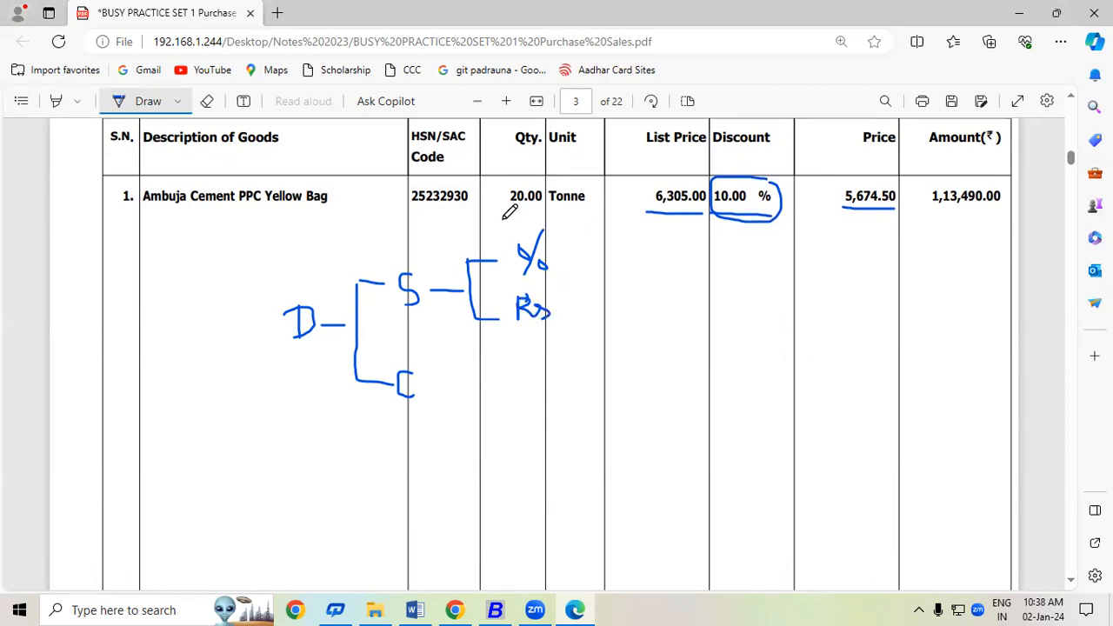
Underline the quantity and box the list price of page 3's cement line with the pen
left_click_drag(509, 210, 535, 209)
mouse_move(671, 205)
left_mouse_down()
mouse_move(649, 209)
mouse_move(665, 170)
mouse_move(715, 170)
mouse_move(710, 203)
mouse_move(680, 219)
left_mouse_up()
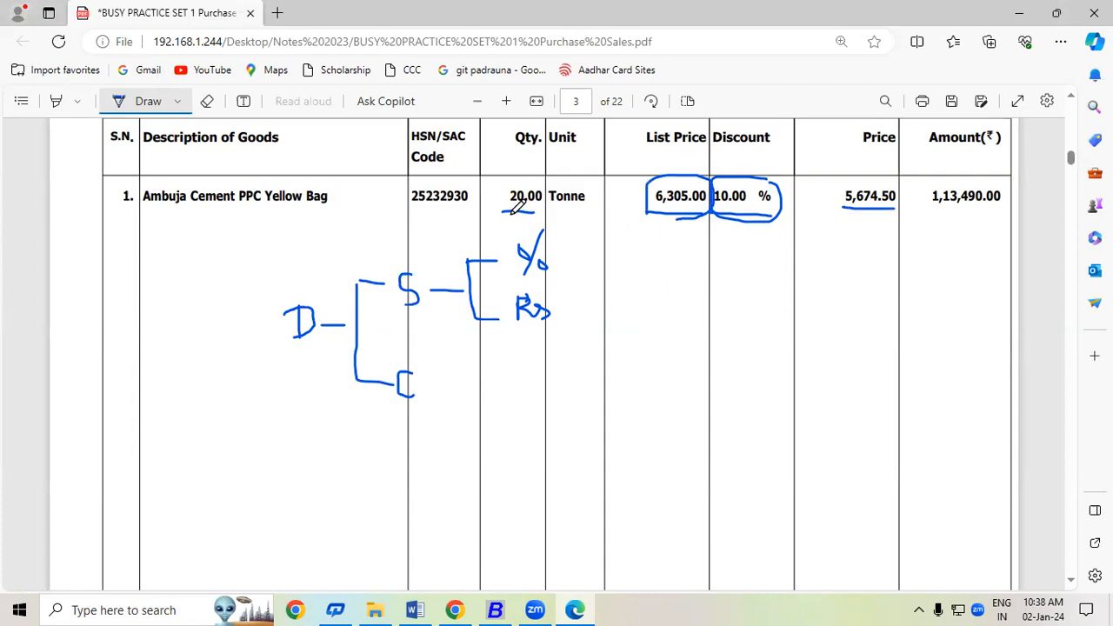
left_click_drag(501, 210, 540, 209)
Erase the discount diagram and all the pen marks around the cement line on page 3's invoice
left_click(207, 101)
mouse_move(276, 234)
left_mouse_down()
mouse_move(339, 296)
mouse_move(530, 356)
mouse_move(512, 226)
mouse_move(435, 288)
mouse_move(373, 256)
mouse_move(320, 323)
mouse_move(303, 315)
left_mouse_up()
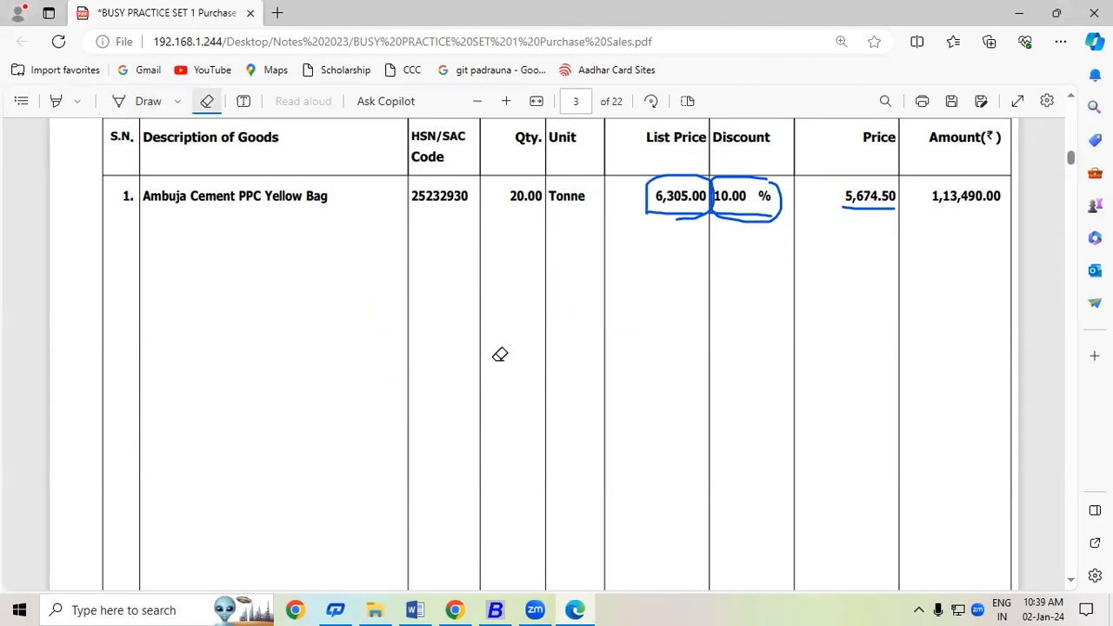
mouse_move(753, 177)
left_mouse_down()
mouse_move(671, 176)
mouse_move(713, 214)
mouse_move(853, 209)
mouse_move(892, 191)
left_mouse_up()
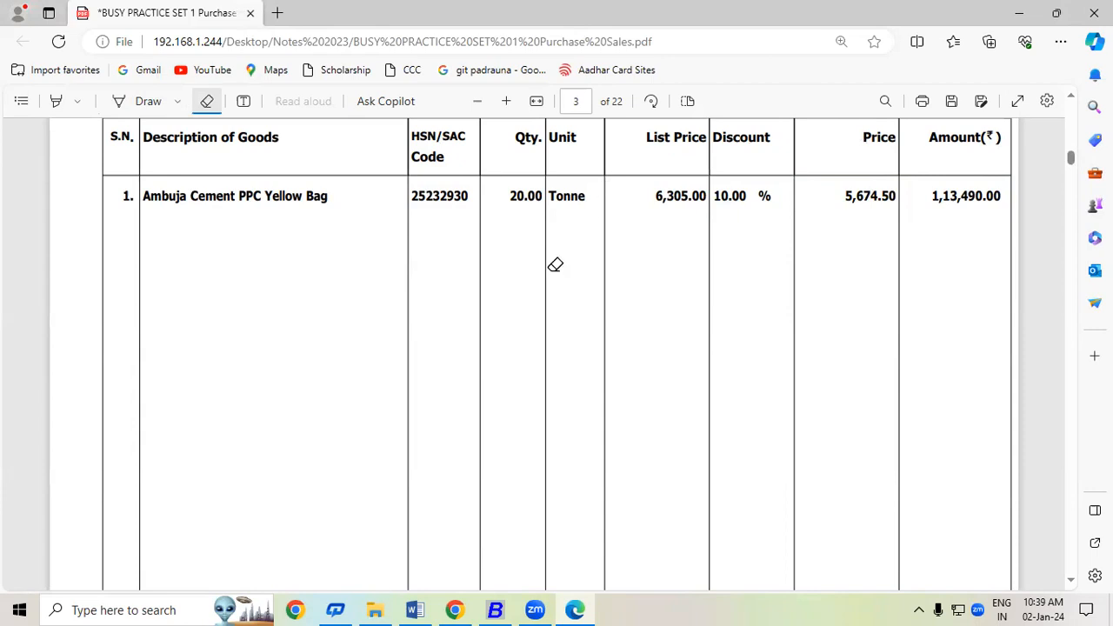
Switch to Busy and turn on item-wise discount for the Main purchase voucher series with the structure Simple Discount, % of Price
left_click(494, 611)
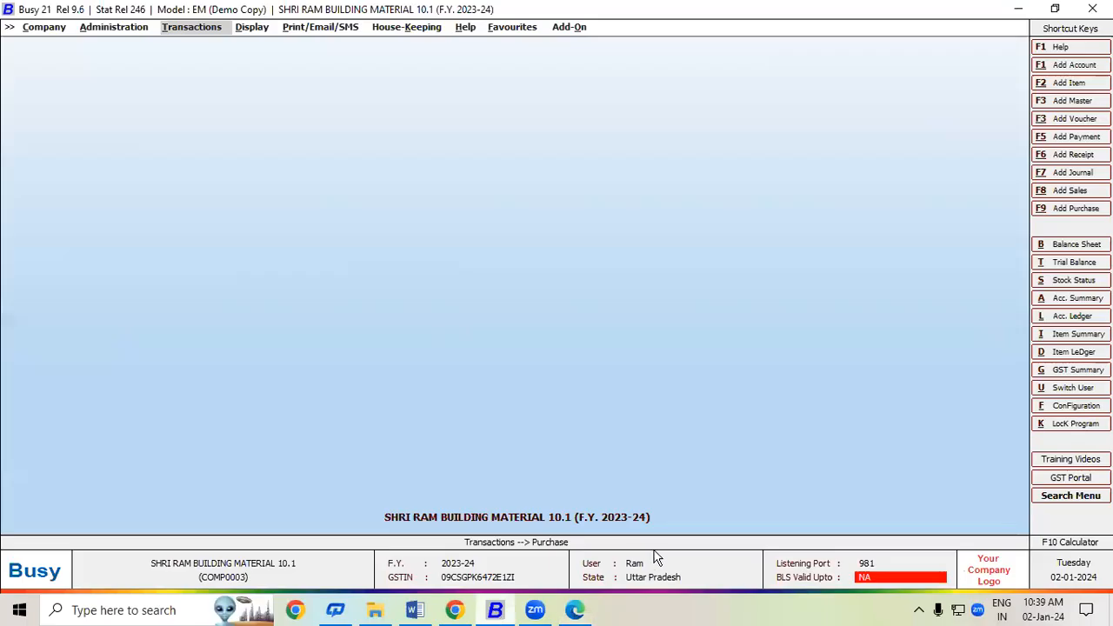
left_click(1077, 407)
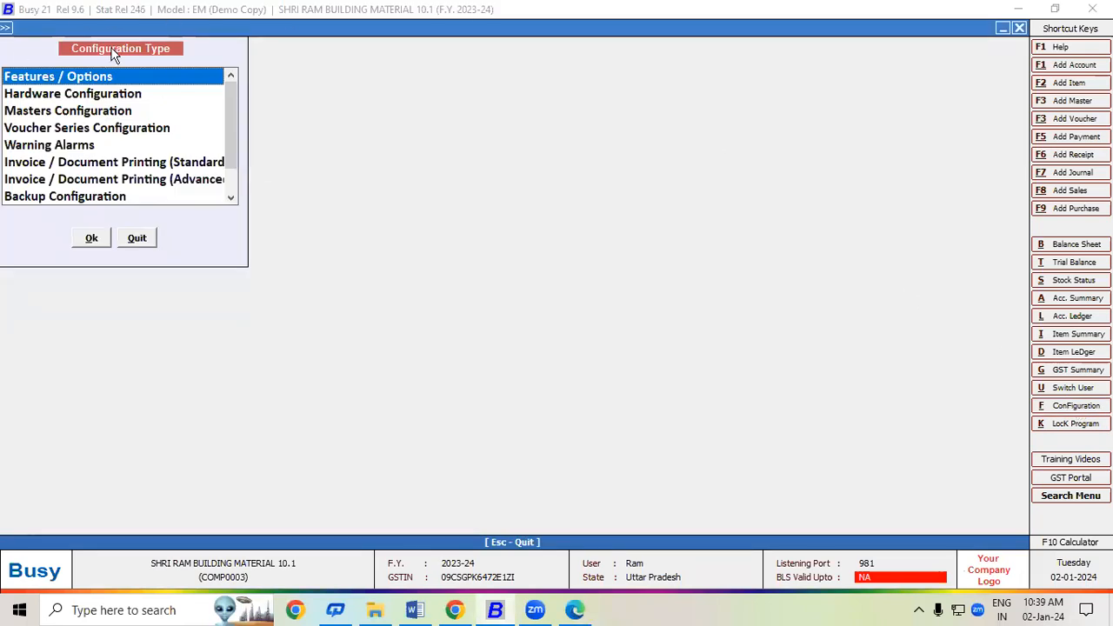
double_click(99, 128)
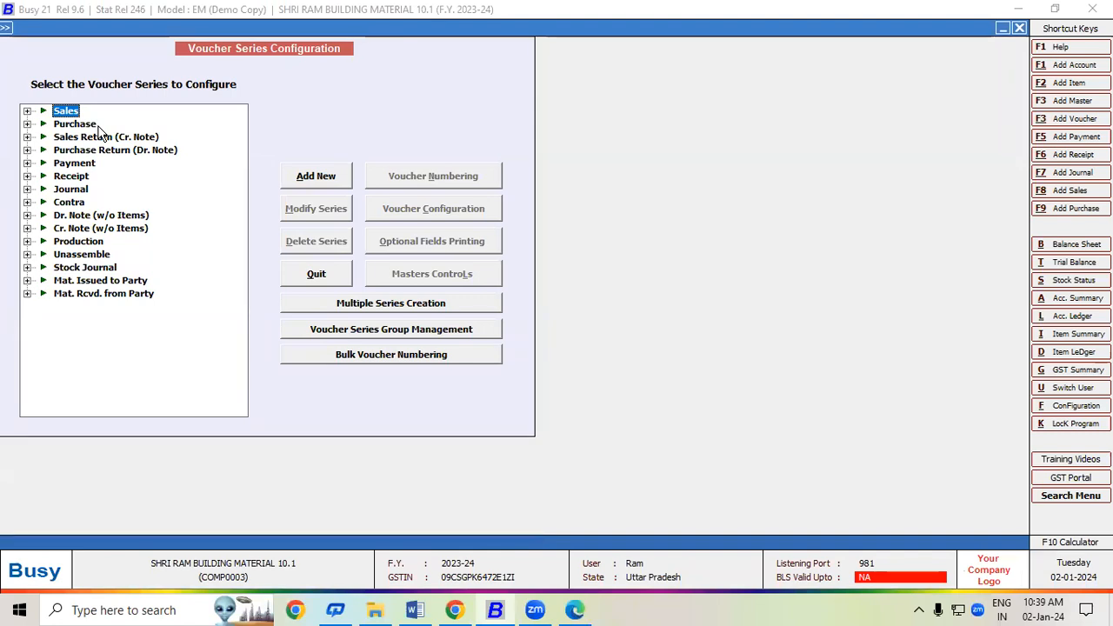
left_click(26, 125)
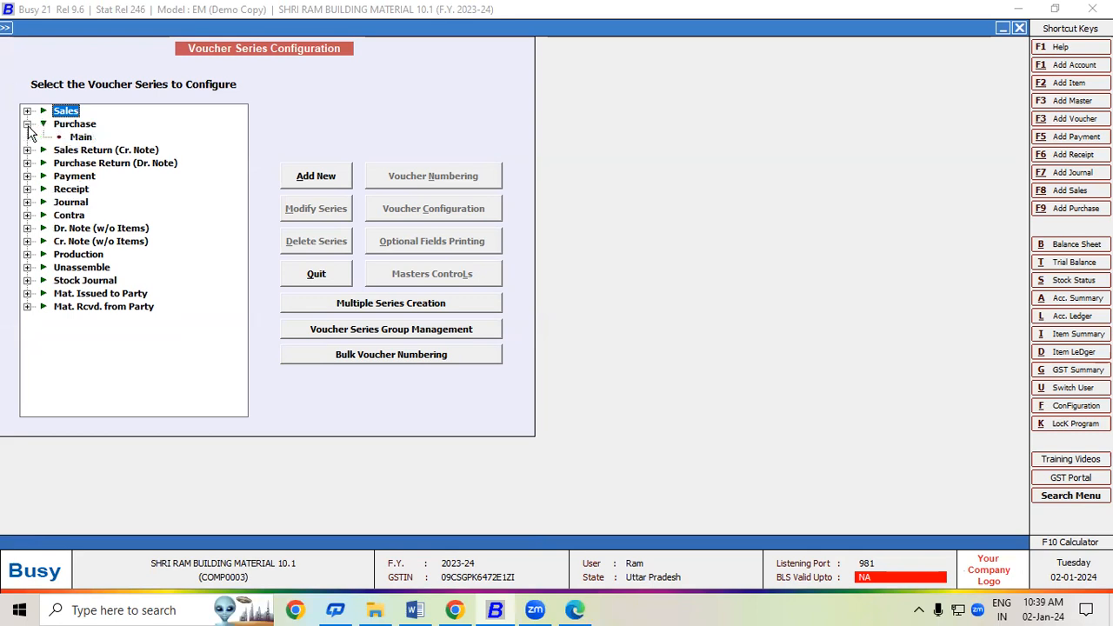
left_click(73, 138)
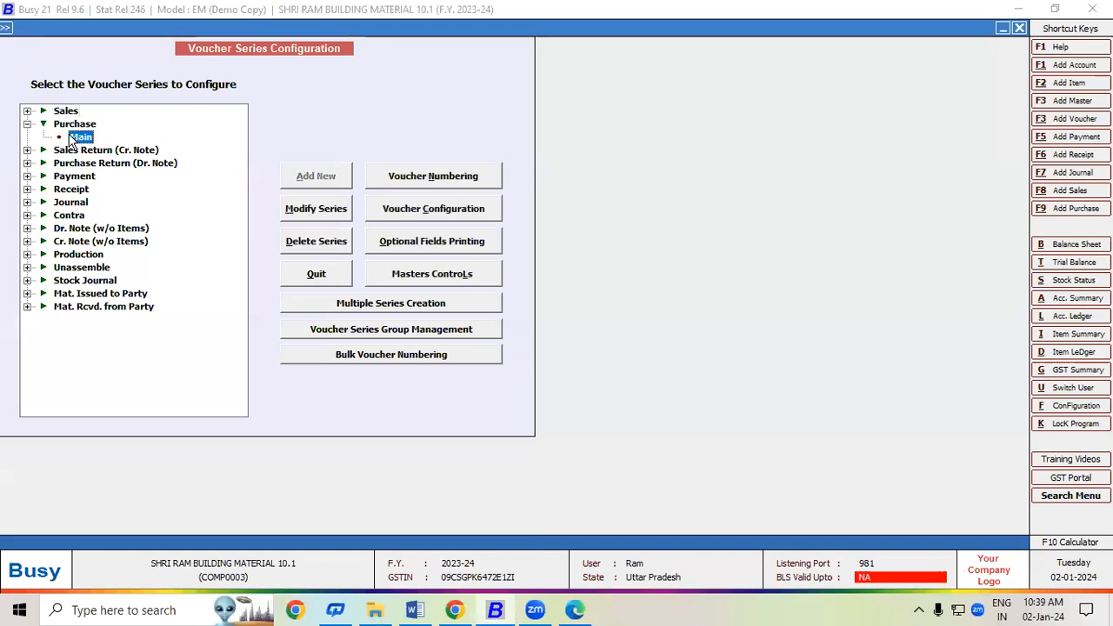
left_click(414, 213)
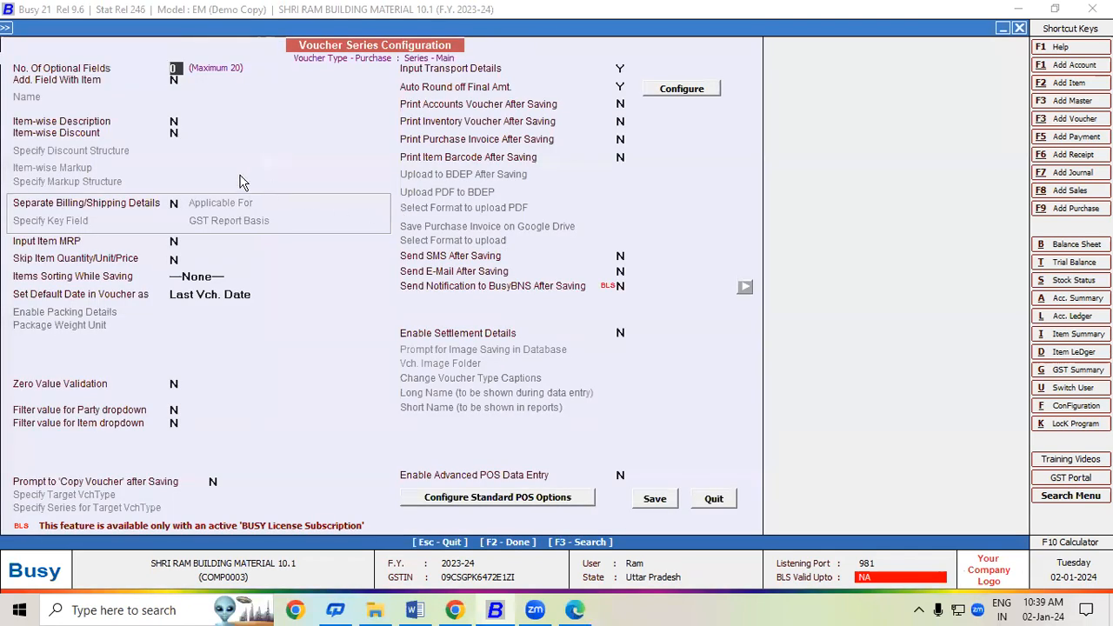
left_click(175, 132)
key("y")
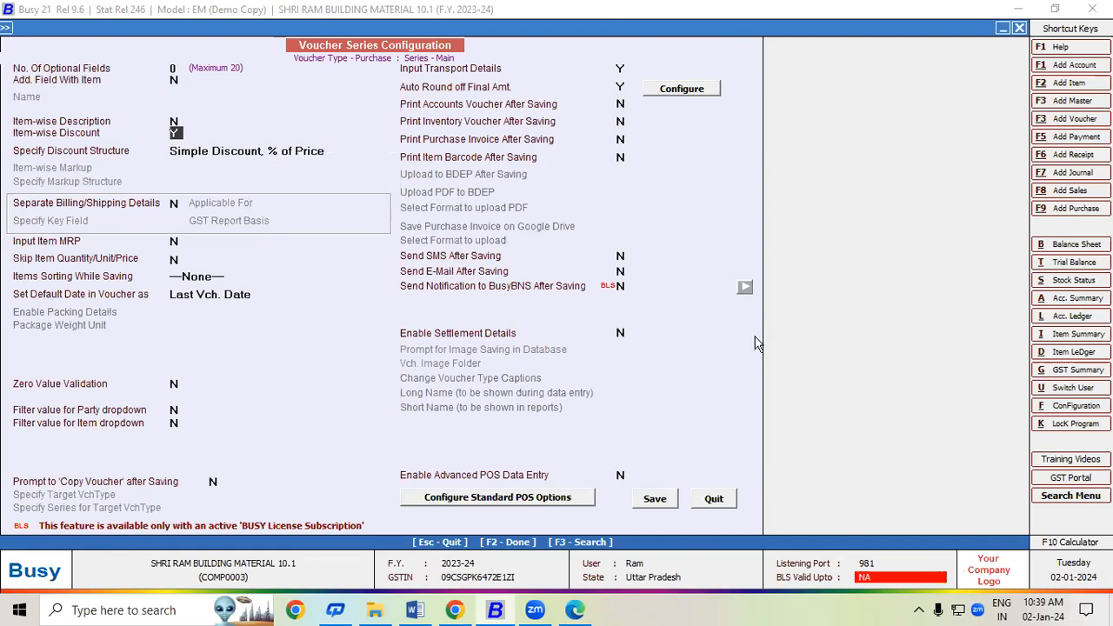
left_click(713, 499)
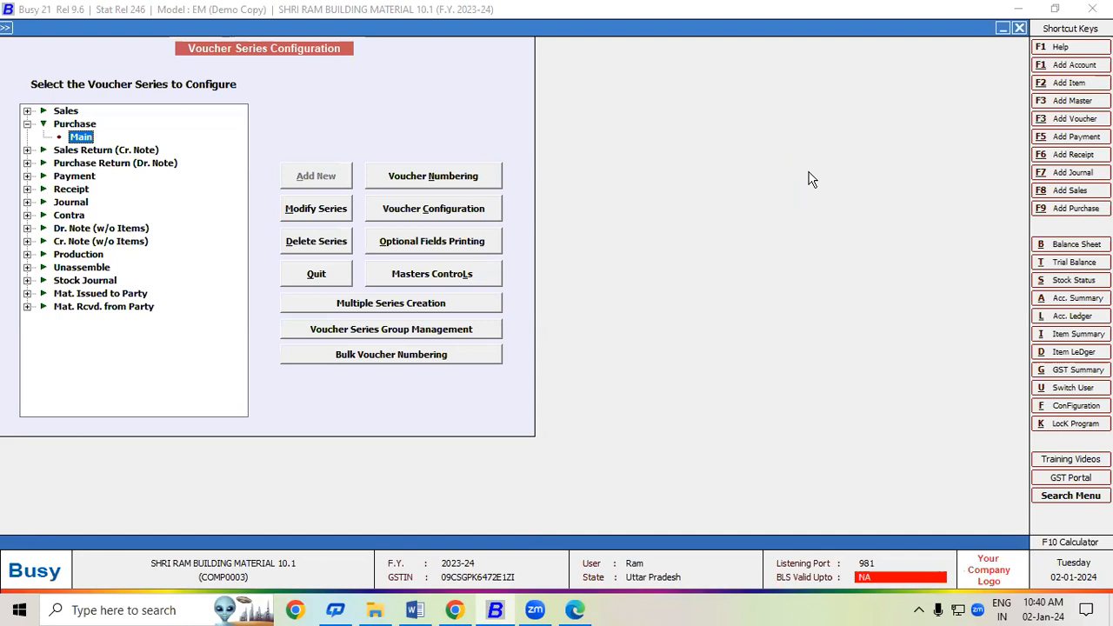
Reopen the Main purchase series' voucher configuration, check the item-wise discount and discount structure settings, and save it
left_click(1077, 406)
left_click(92, 135)
double_click(93, 140)
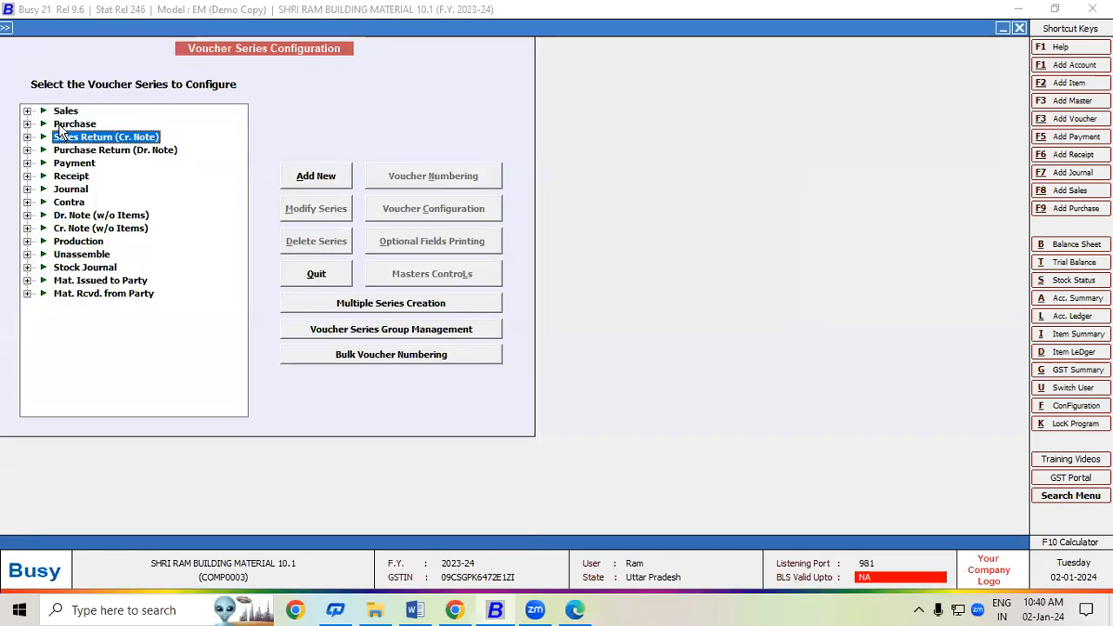
left_click(61, 127)
left_click(27, 125)
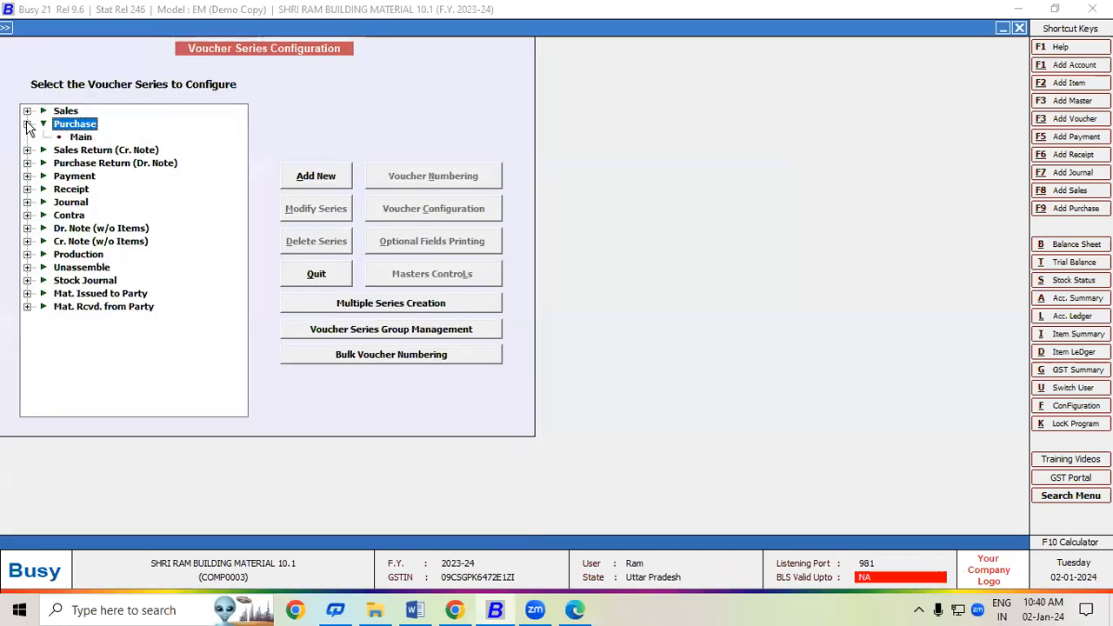
left_click(82, 138)
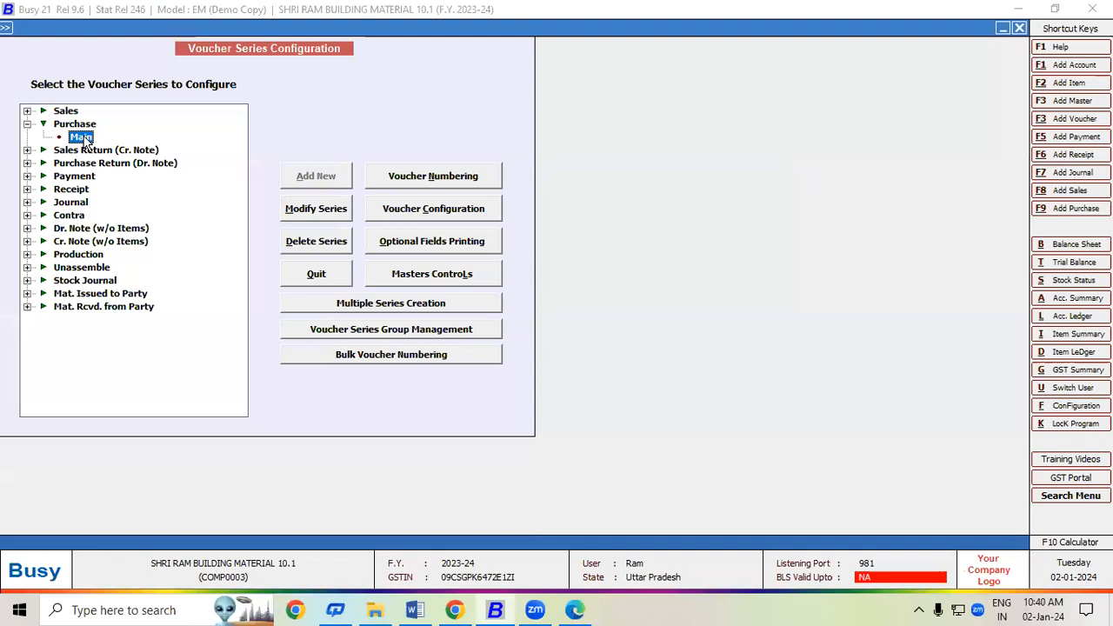
left_click(411, 209)
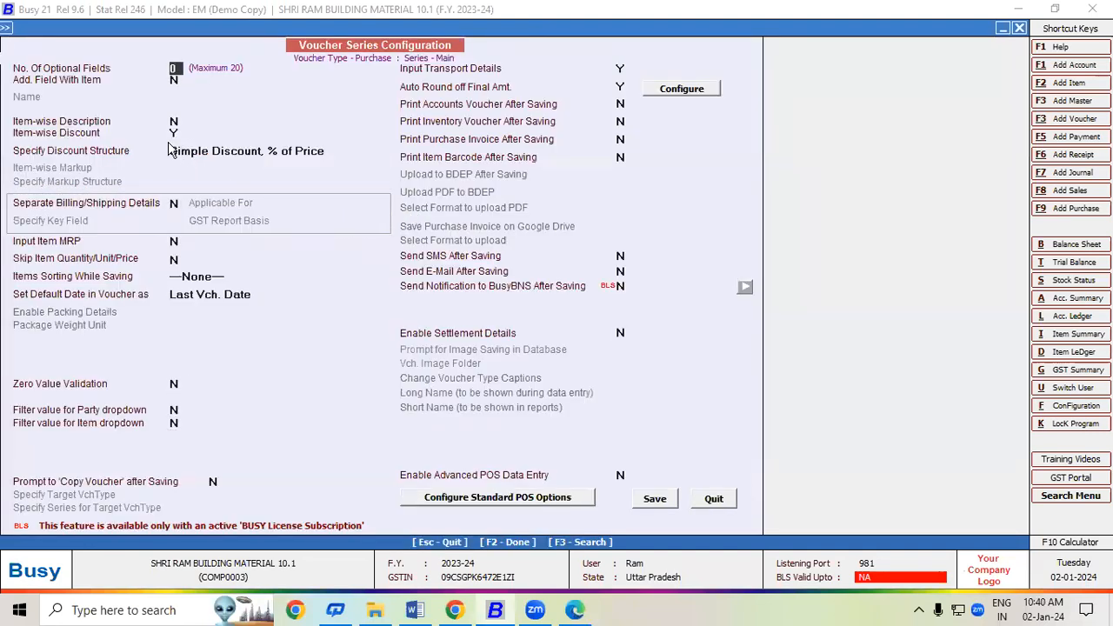
left_click(175, 132)
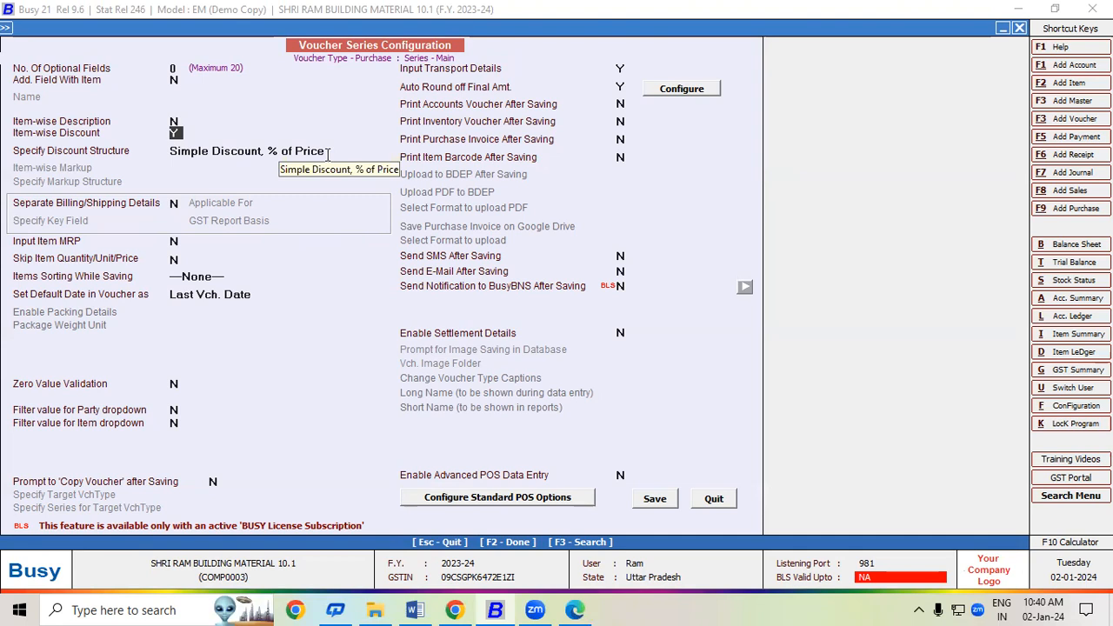
left_click(673, 503)
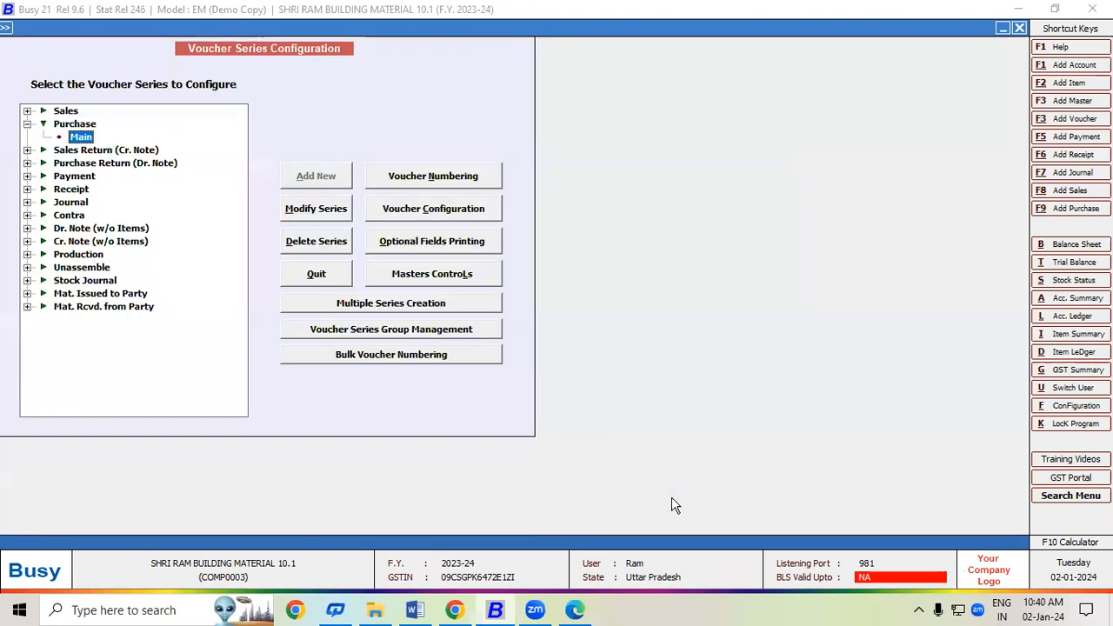
Start a new purchase voucher, and review the supplier and cement line of page 3's invoice in the PDF in Edge
left_click(1076, 209)
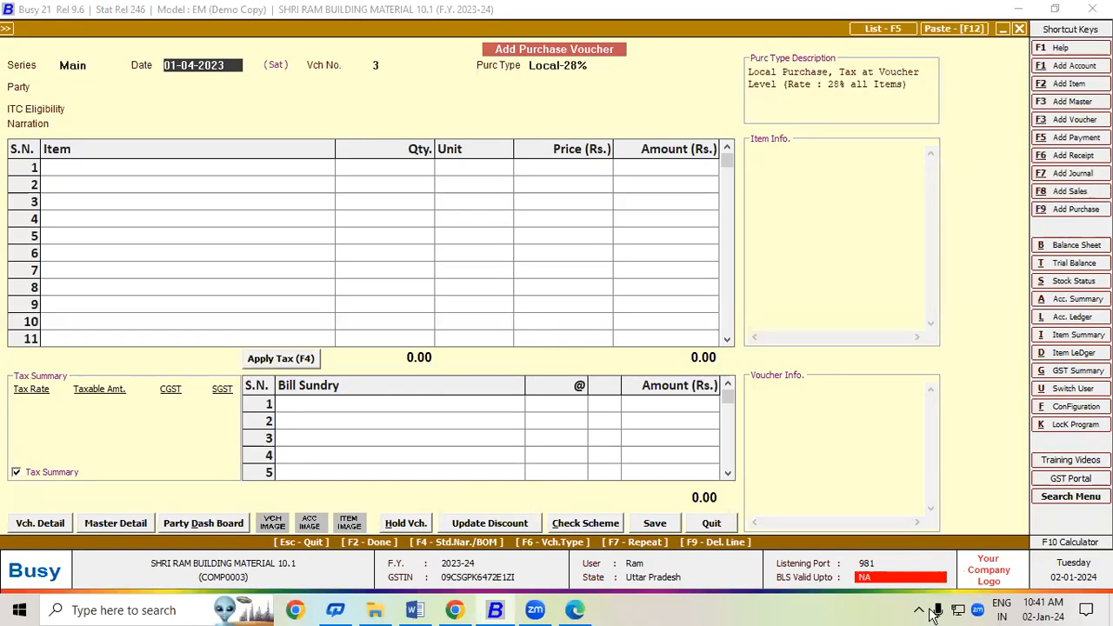
left_click(575, 609)
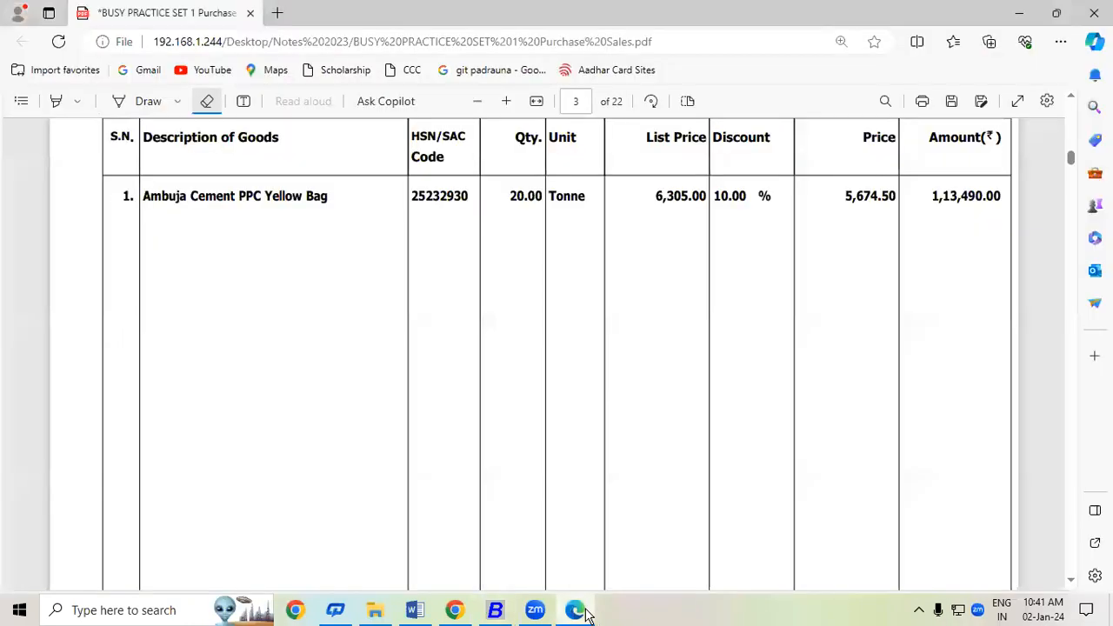
scroll(679, 186, "up", 4)
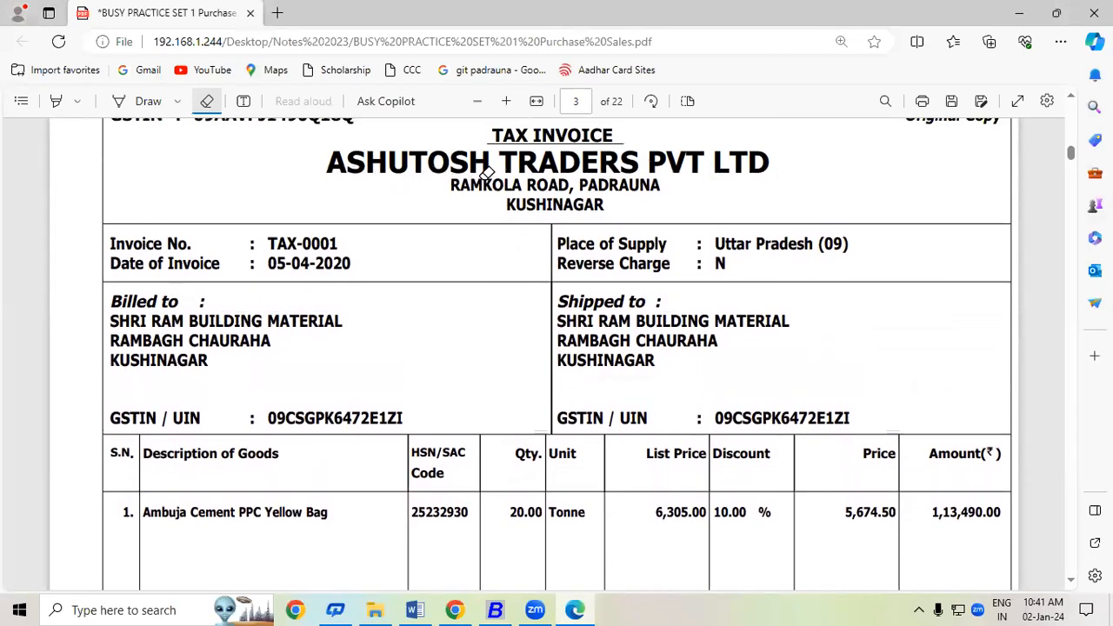
left_click(1072, 579)
left_click(1072, 579)
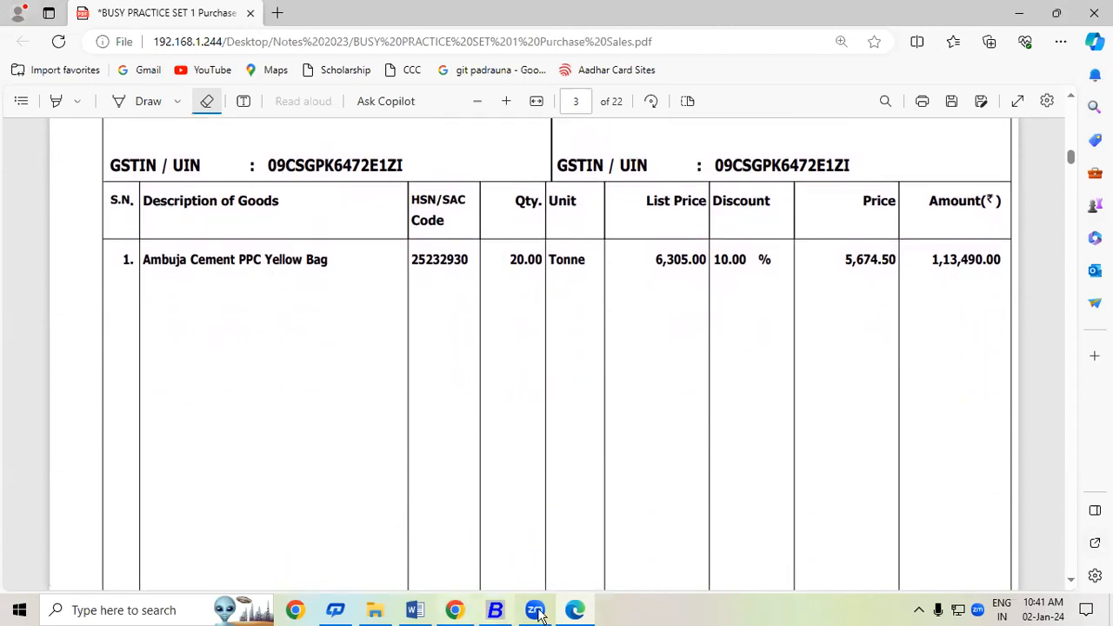
Back in Busy, accept the purchase voucher's date 01-04-2023 and set the party to ASHUTOSH TRADERS with ITC eligibility Input Goods/Services
left_click(497, 610)
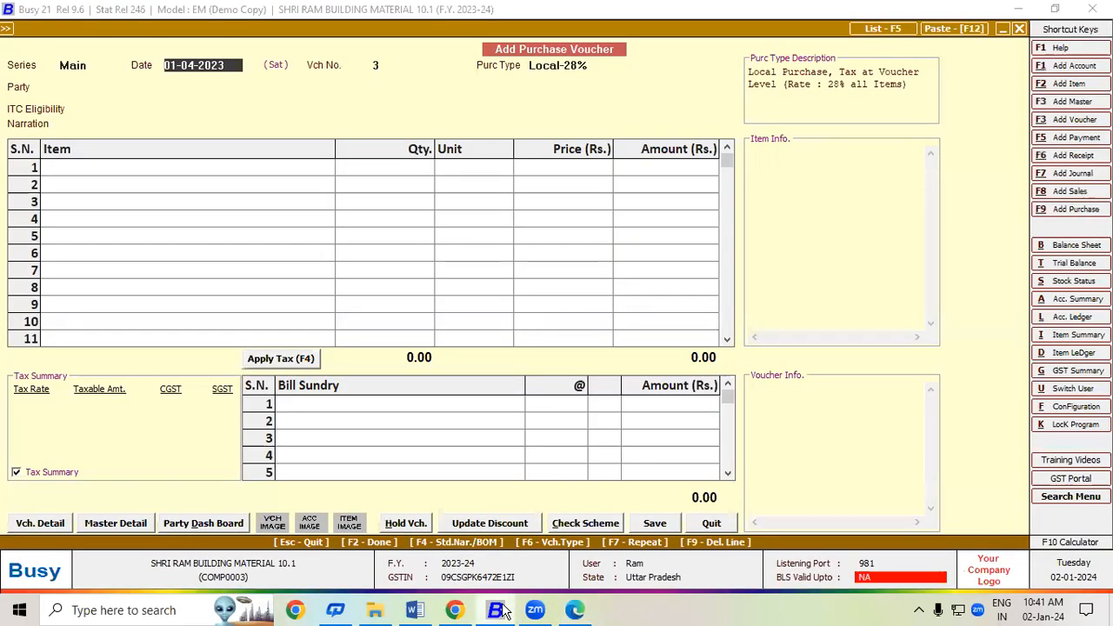
key("Return")
key("Return")
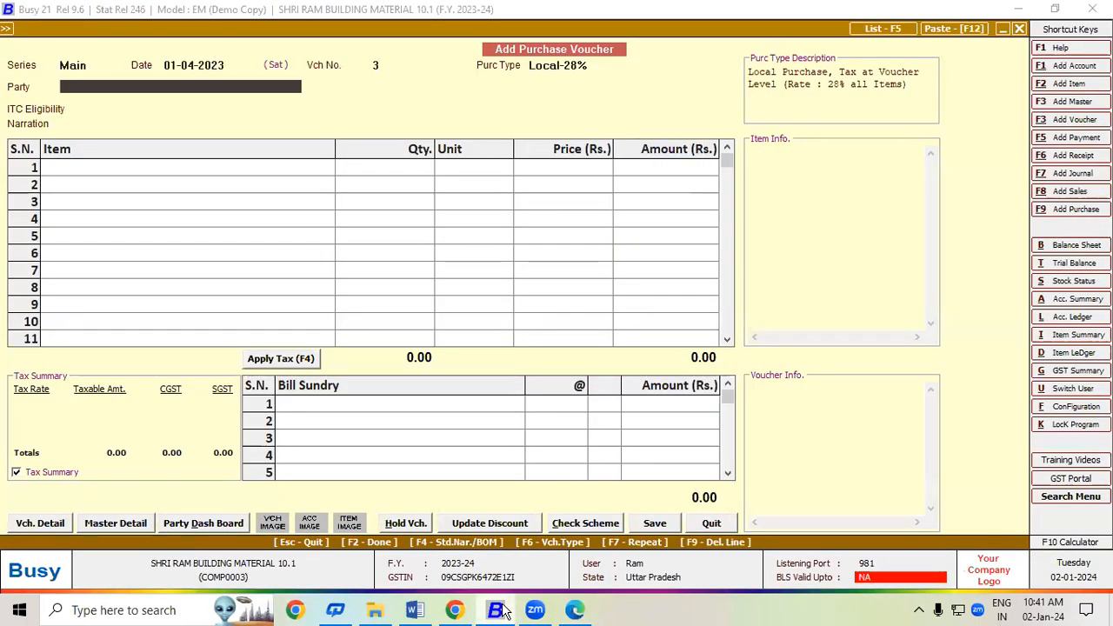
key("Return")
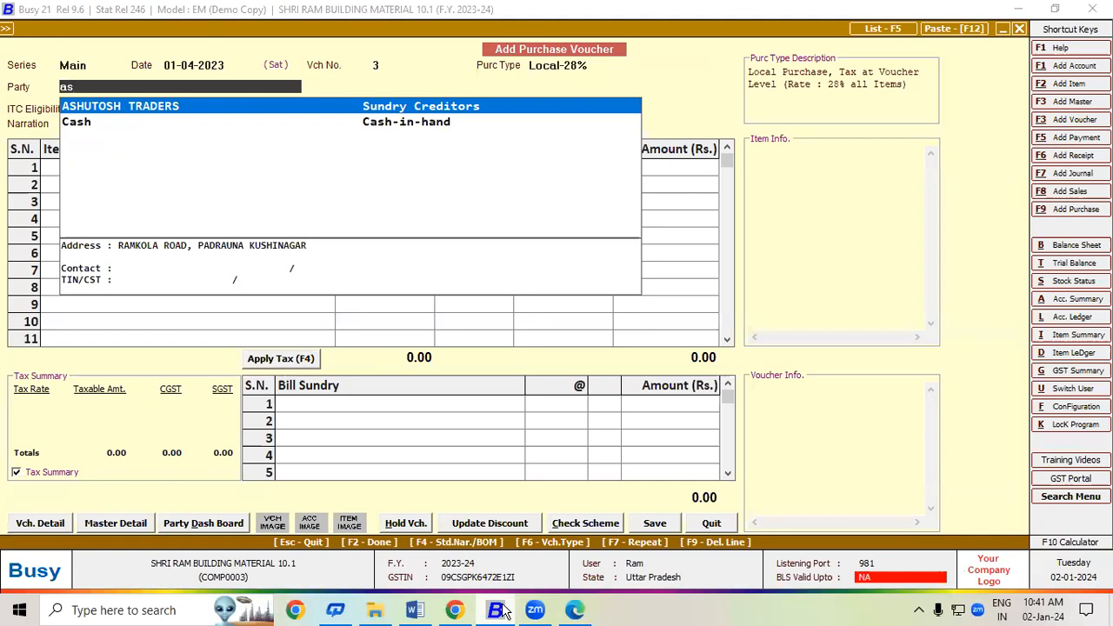
key("Return")
key("Return")
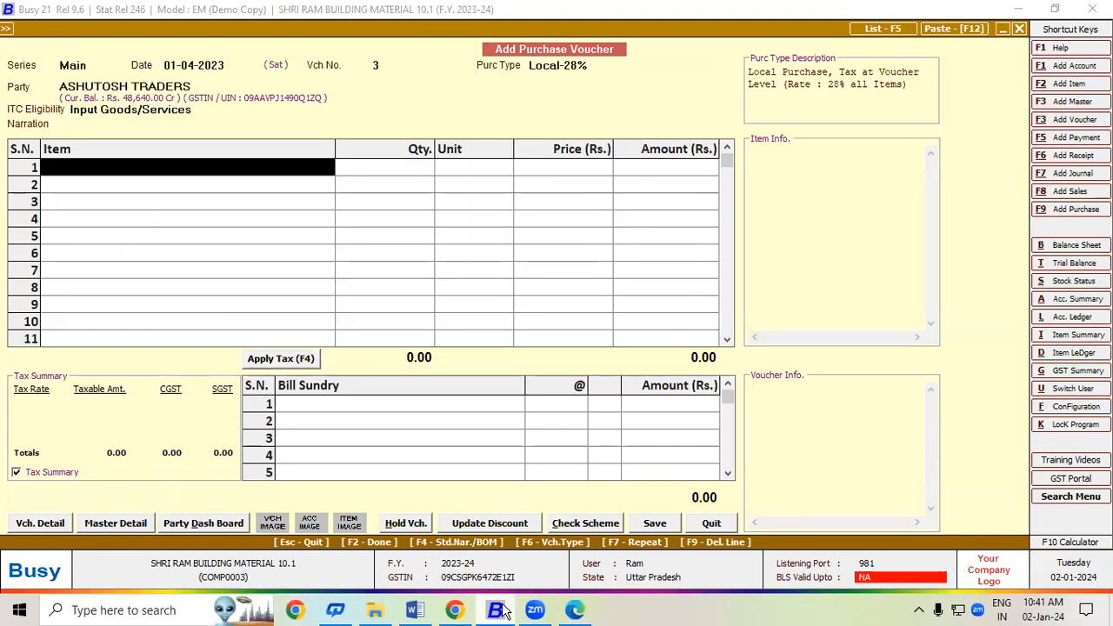
Look for the cement item in the voucher's first item row, and open a new item master from there
type("a")
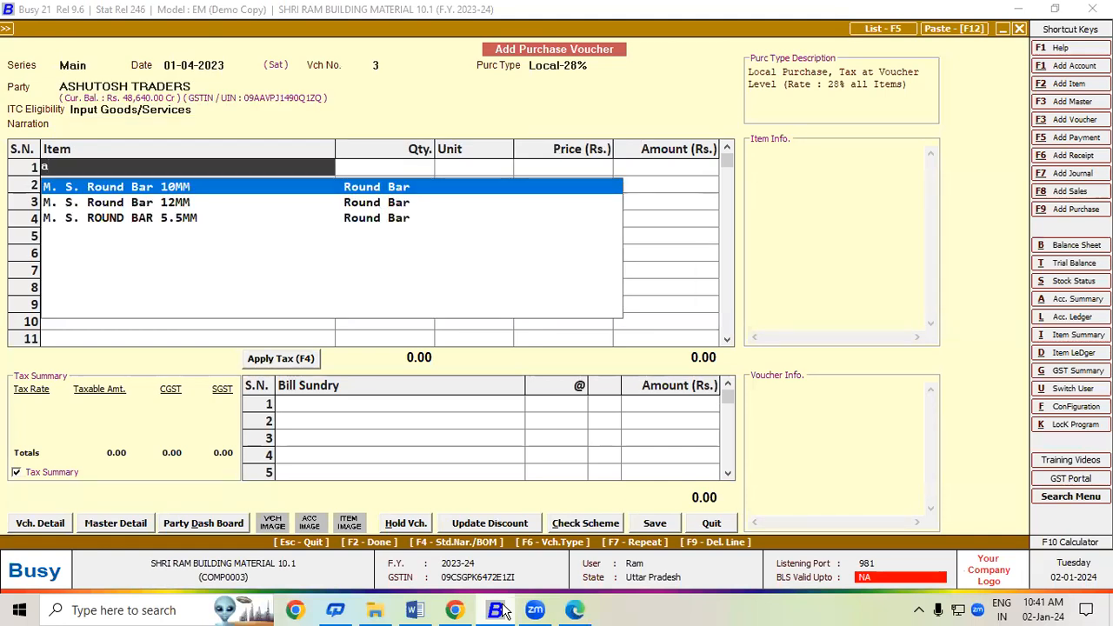
key("BackSpace")
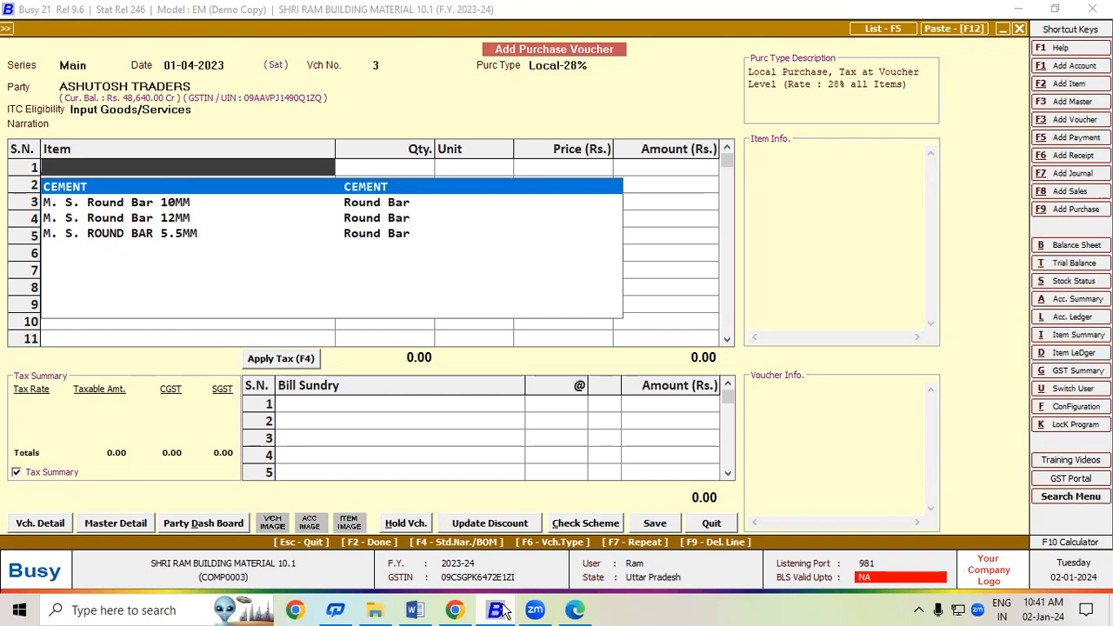
key("F3")
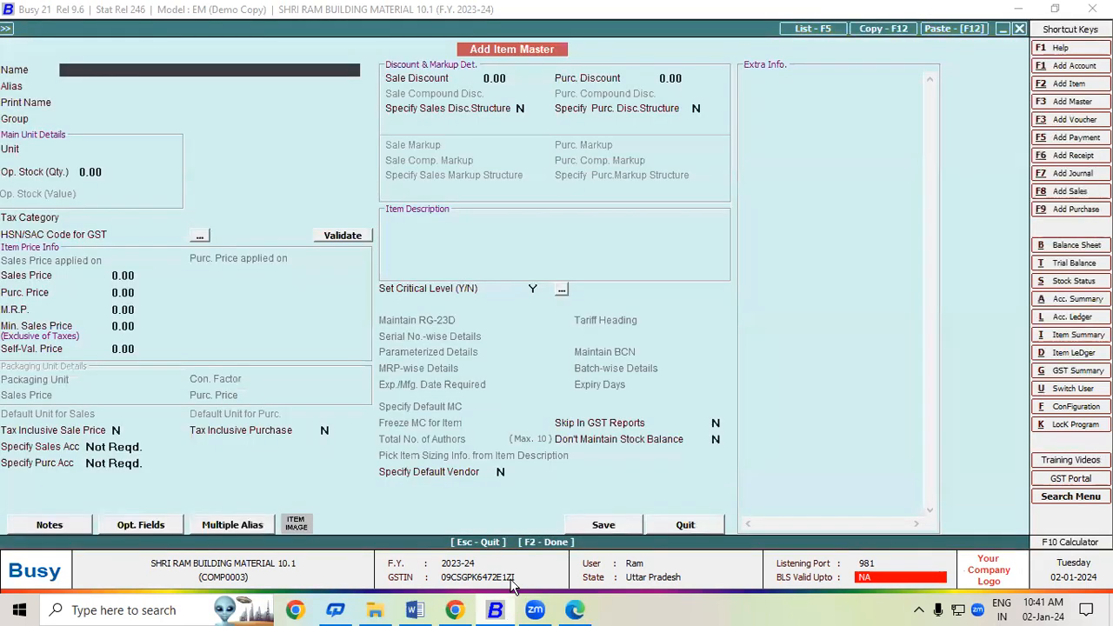
Copy the item name Ambuja Cement PPC Yellow Bag from the PDF invoice in Edge into the new item master in Busy, keeping the same print name
left_click(575, 610)
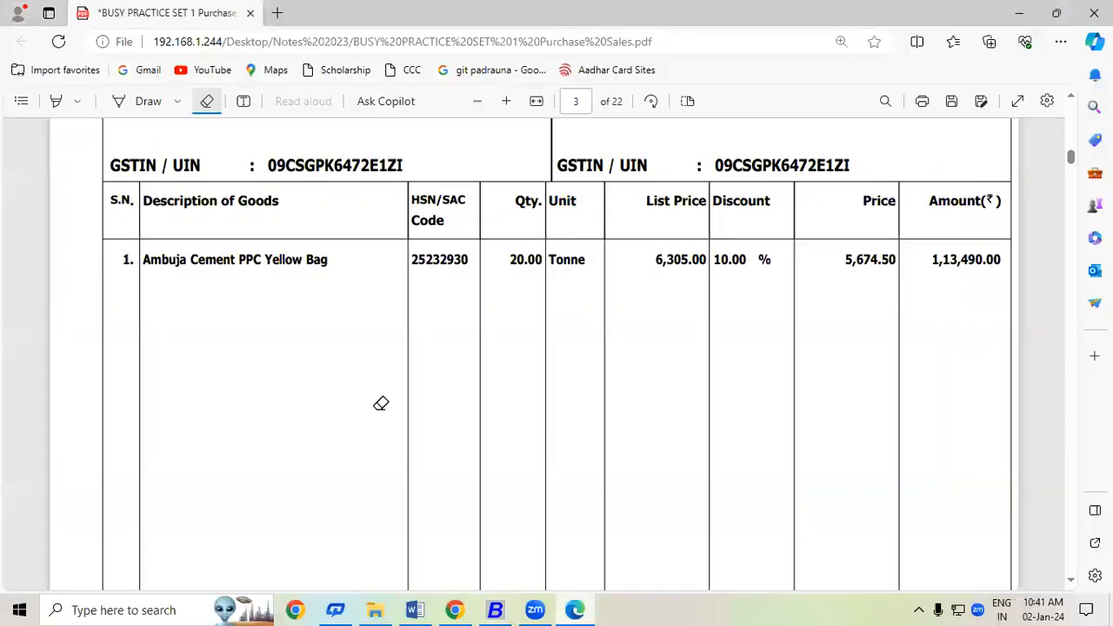
left_click(206, 101)
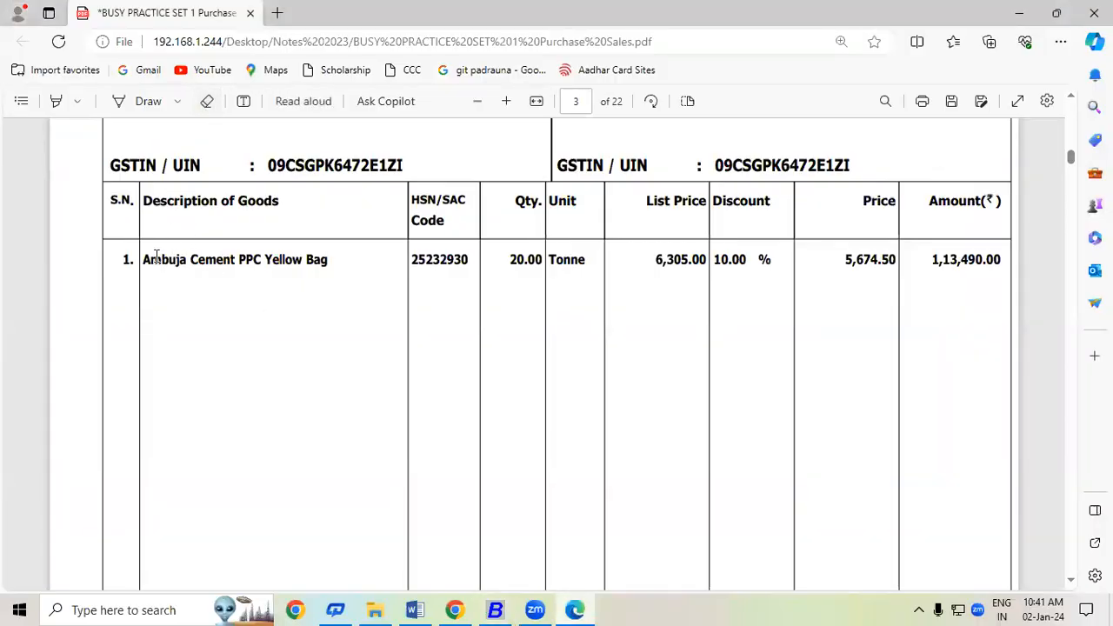
left_click_drag(142, 262, 328, 260)
key("ctrl+c")
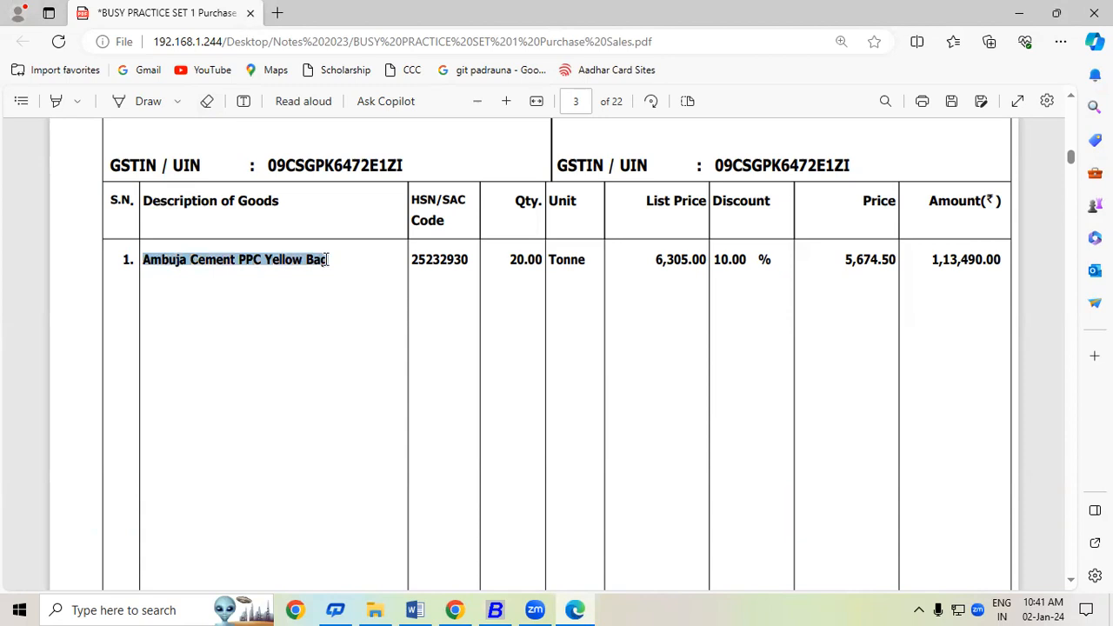
left_click(497, 610)
key("ctrl+v")
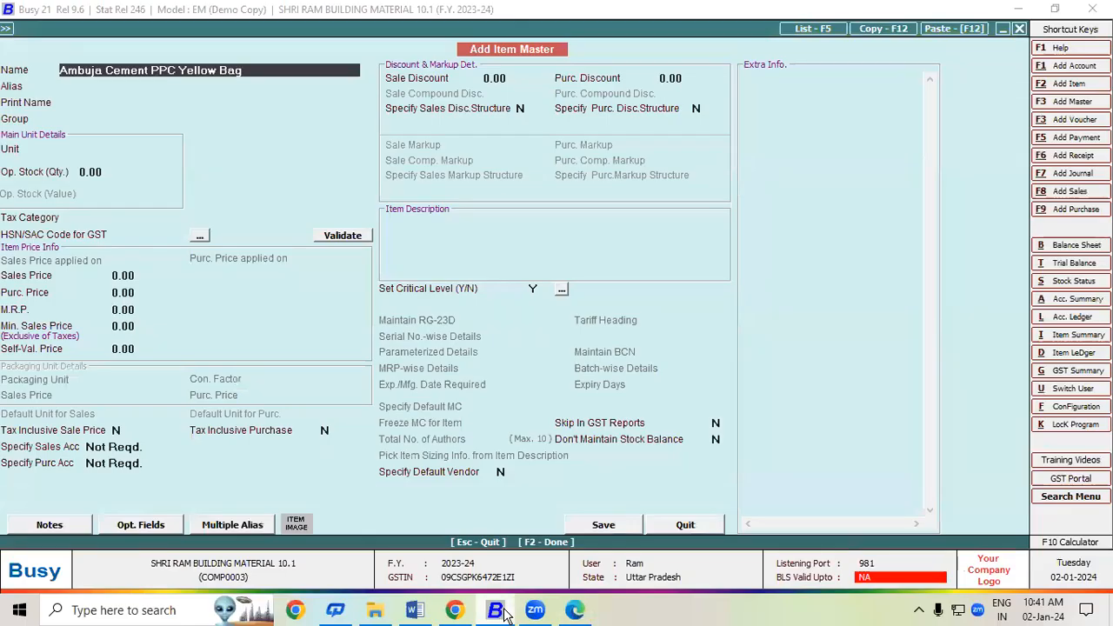
key("Return")
key("Return")
key("Return")
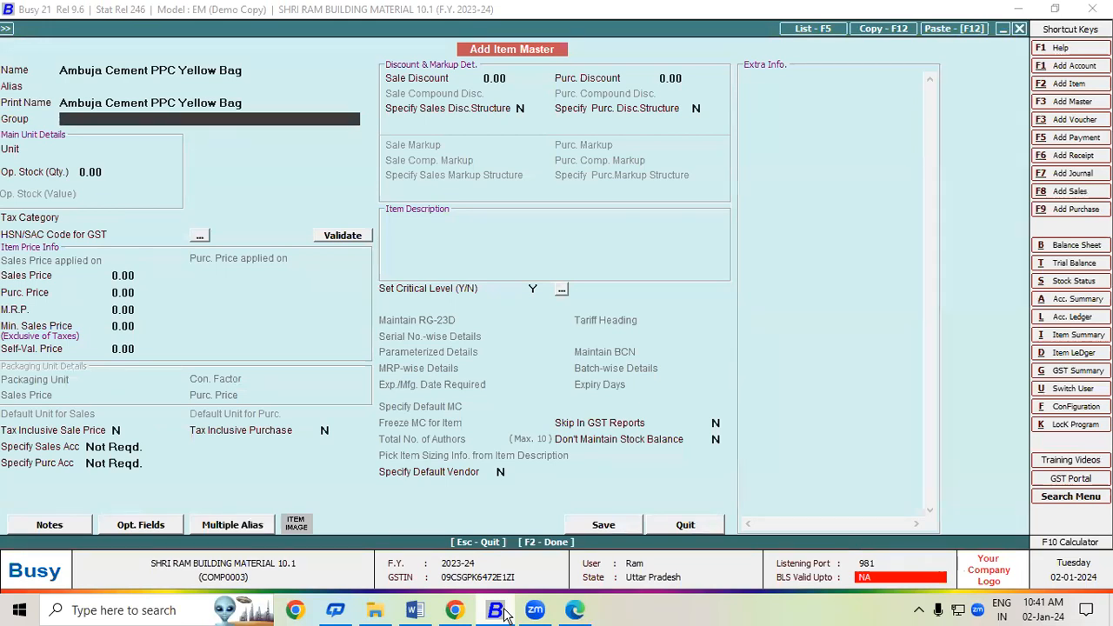
Set the item's group to CEMENT and its unit to Tonne as on the PDF invoice, and save the item master
type("c")
key("Return")
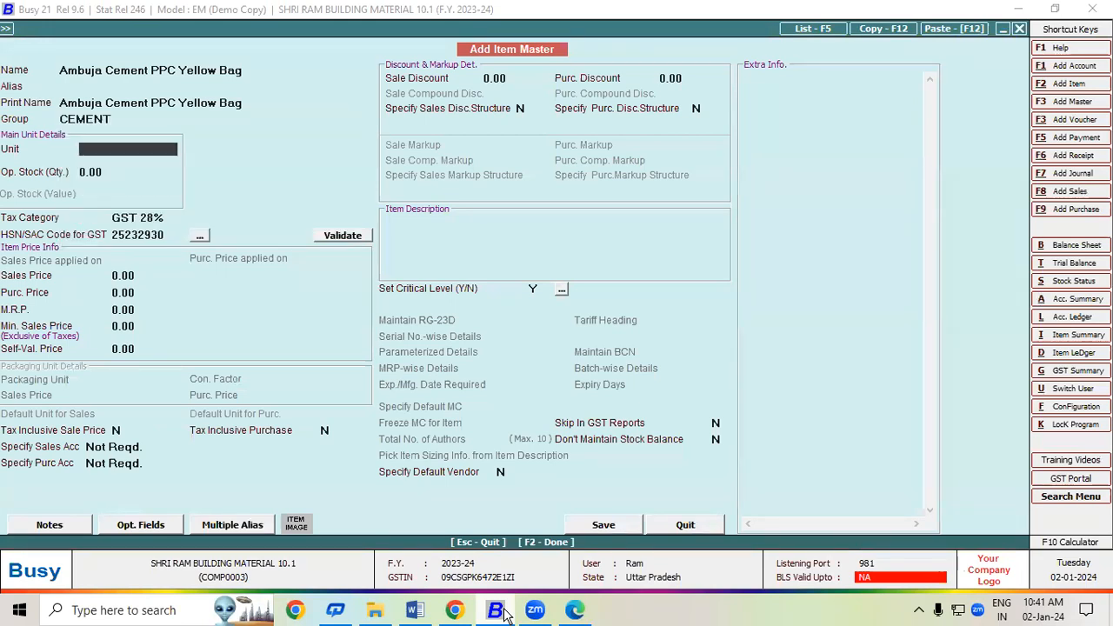
left_click(575, 611)
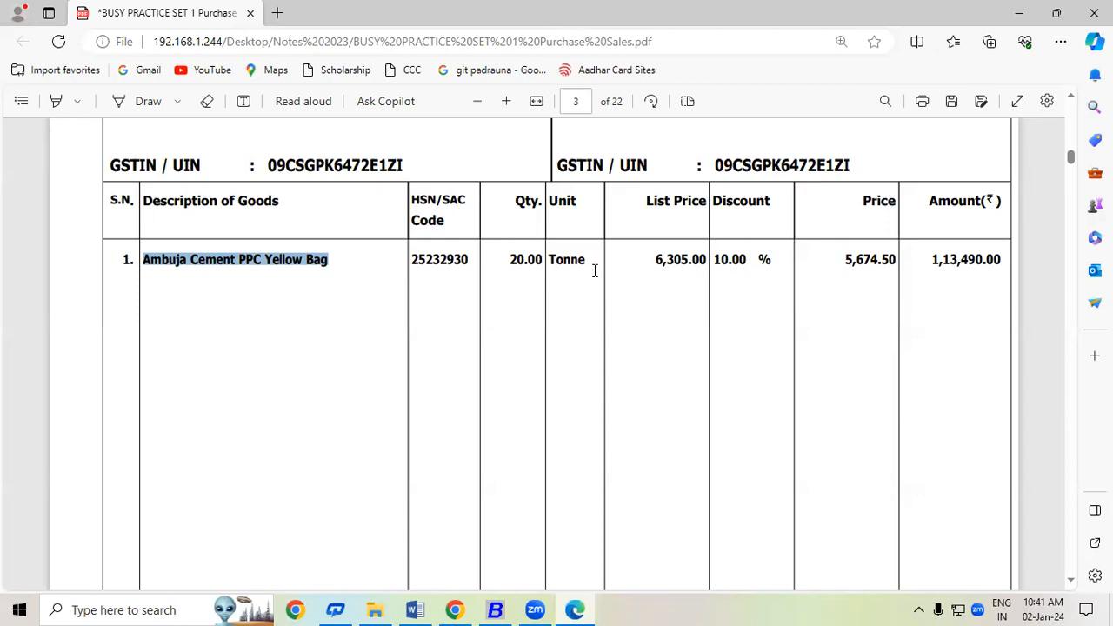
left_click(499, 613)
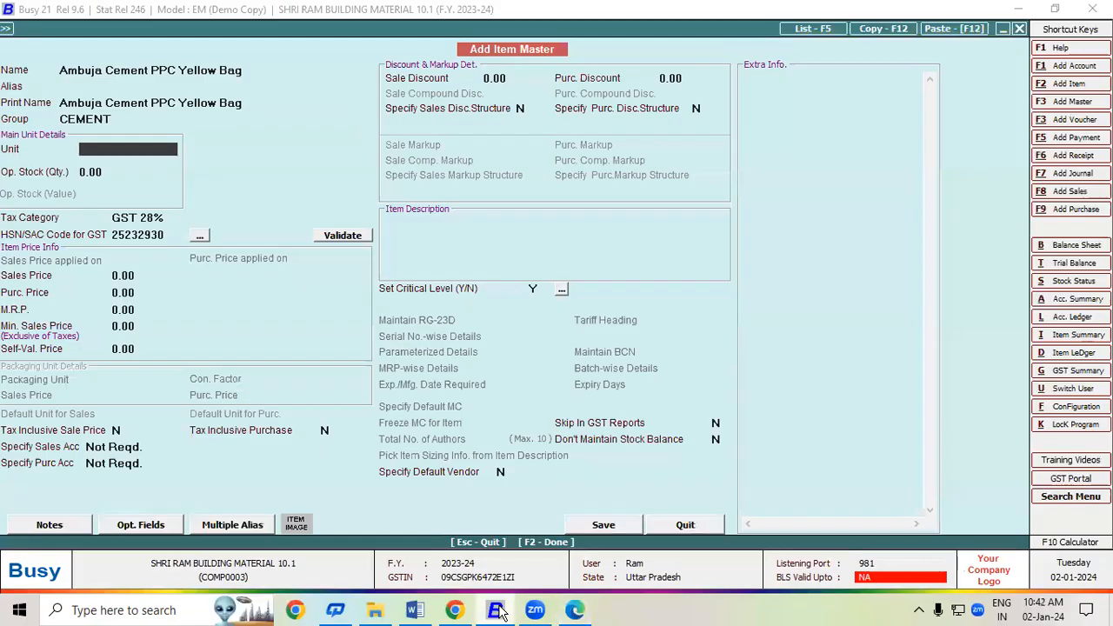
type("t")
key("Return")
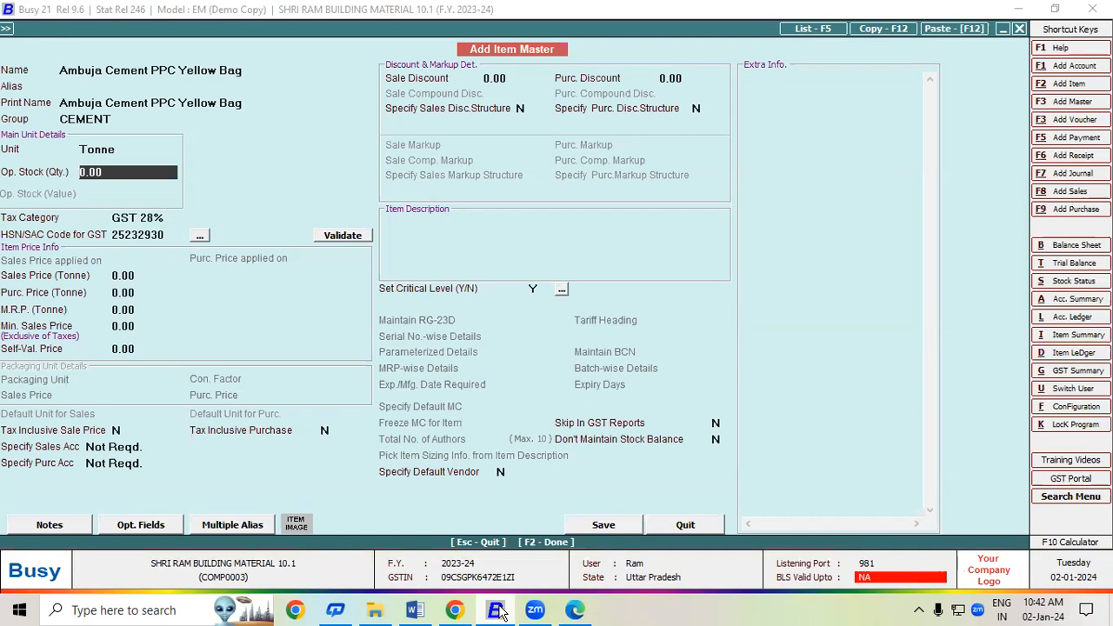
key("Return")
key("Return")
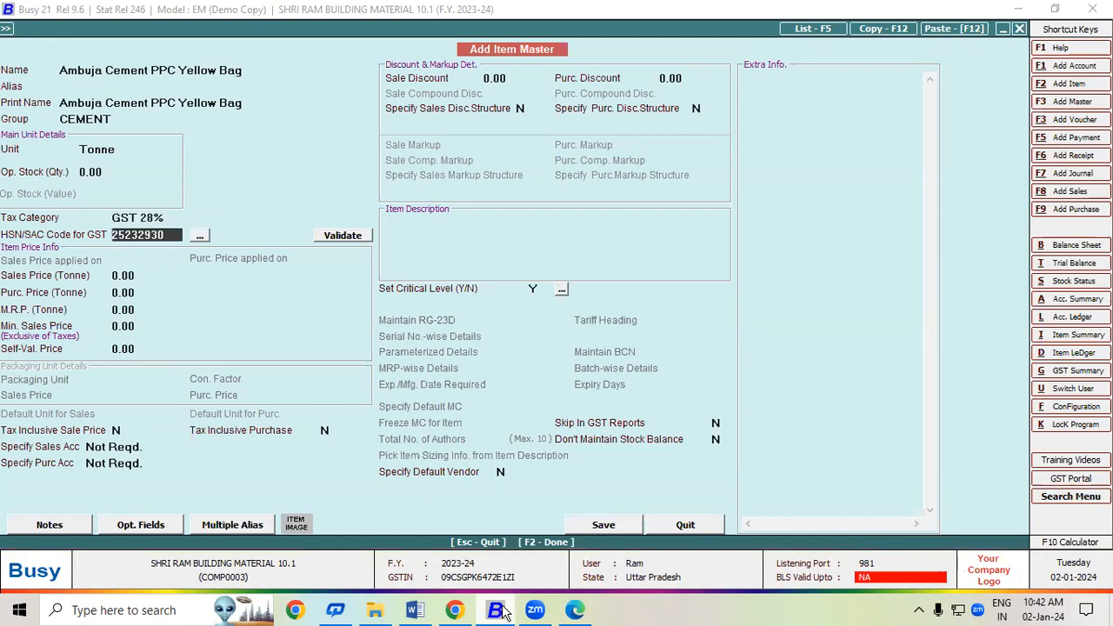
left_click(621, 528)
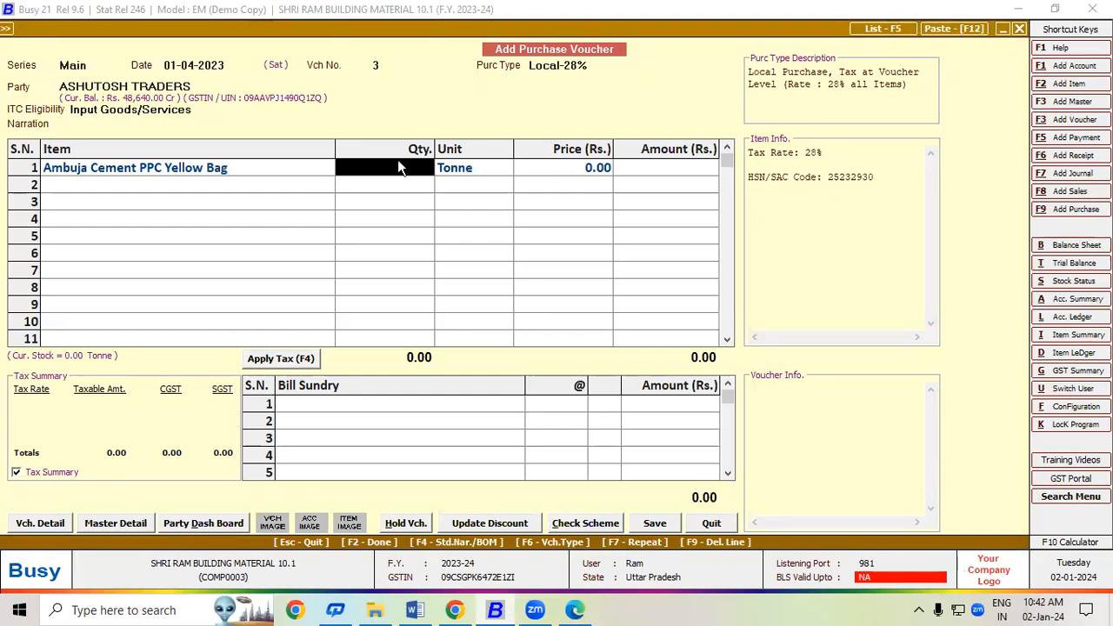
Set the cement line's quantity to 20 from the PDF invoice, and accept Tonne as its unit
key("alt+Tab")
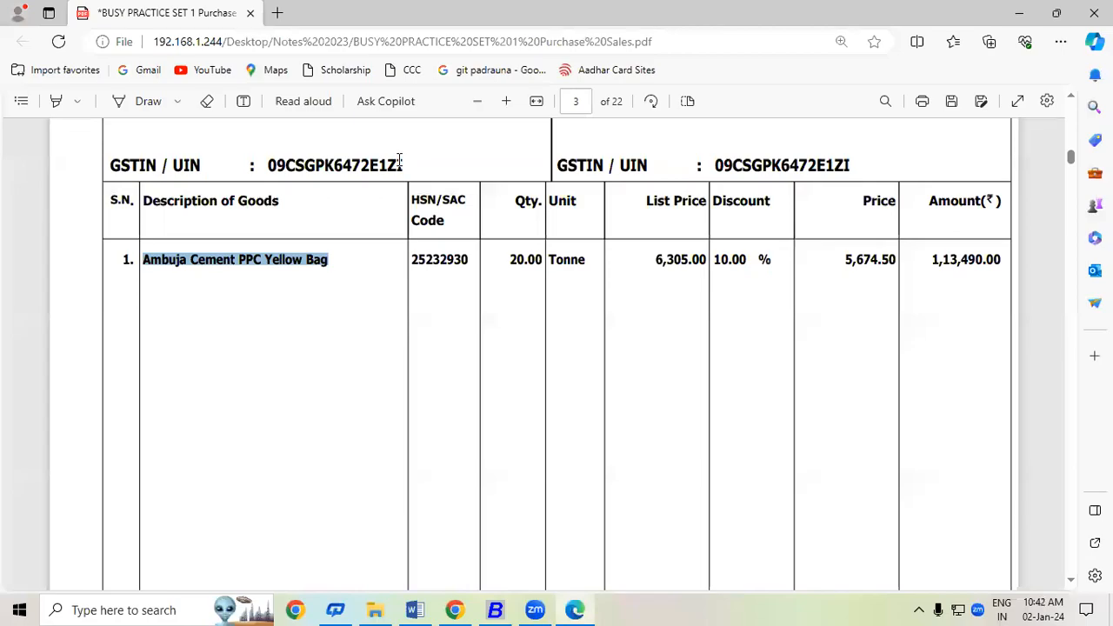
key("alt+Tab")
type("20")
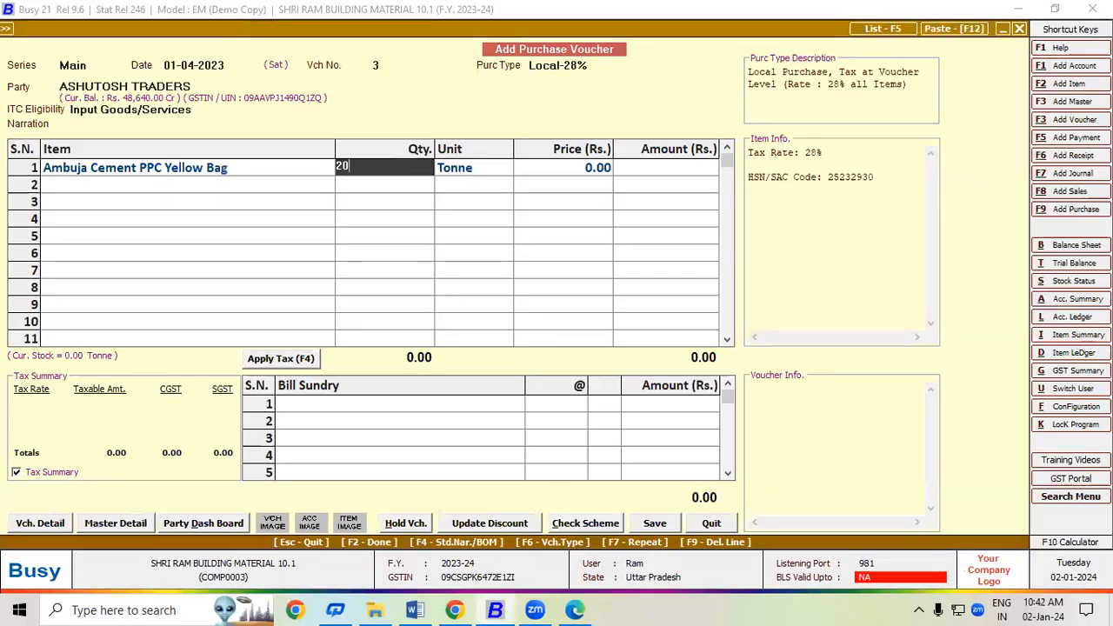
key("Return")
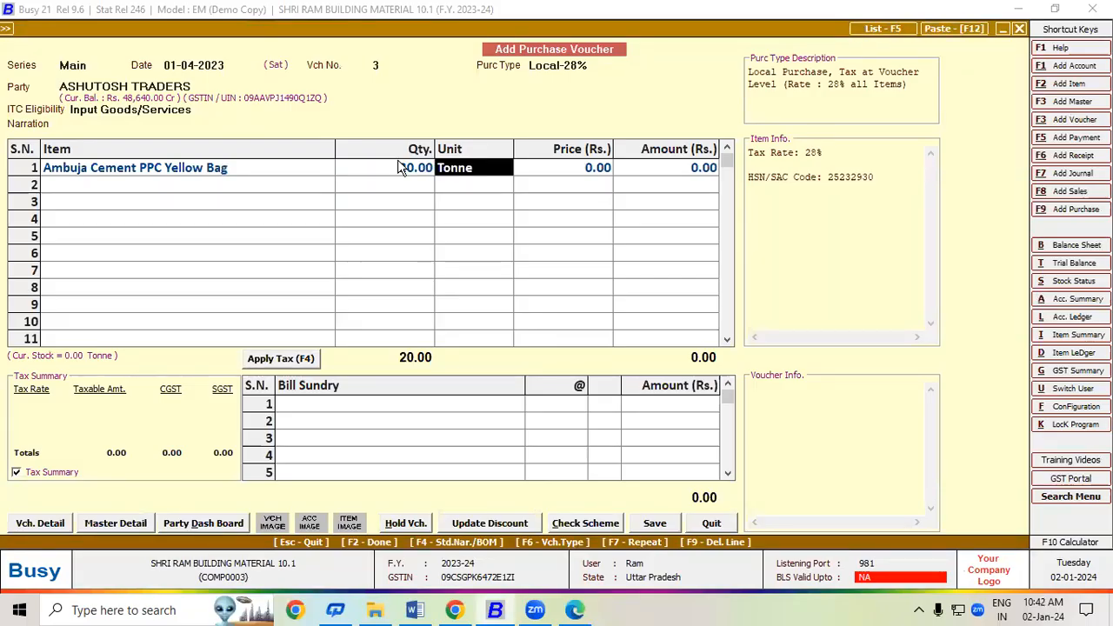
key("Return")
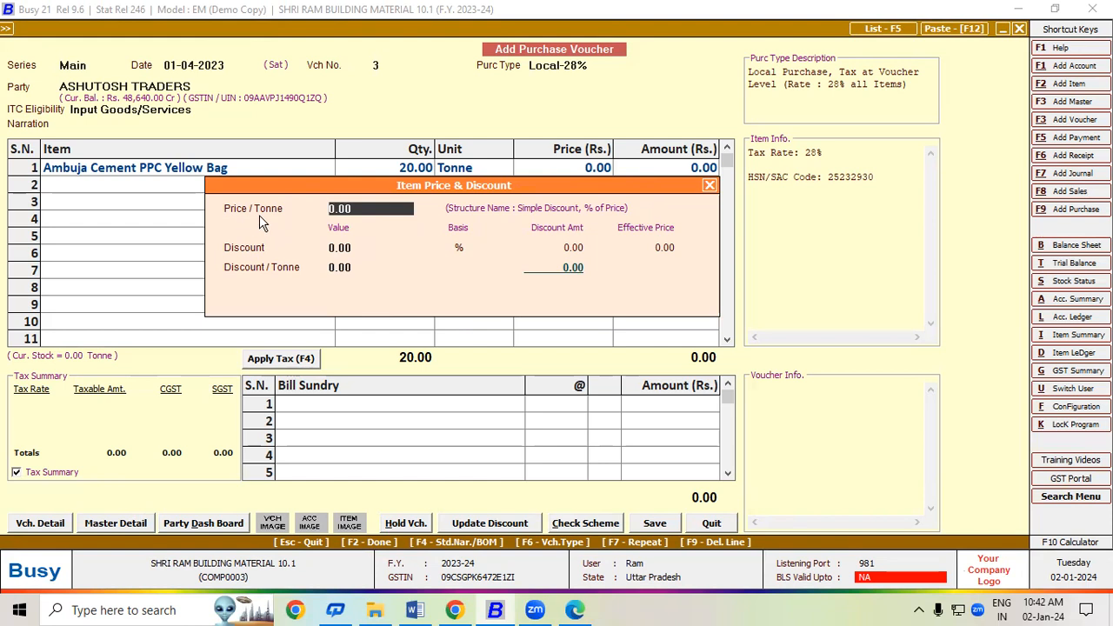
Take the list price from the PDF and enter 6305 per tonne with a 10% discount for the cement item
left_click(575, 610)
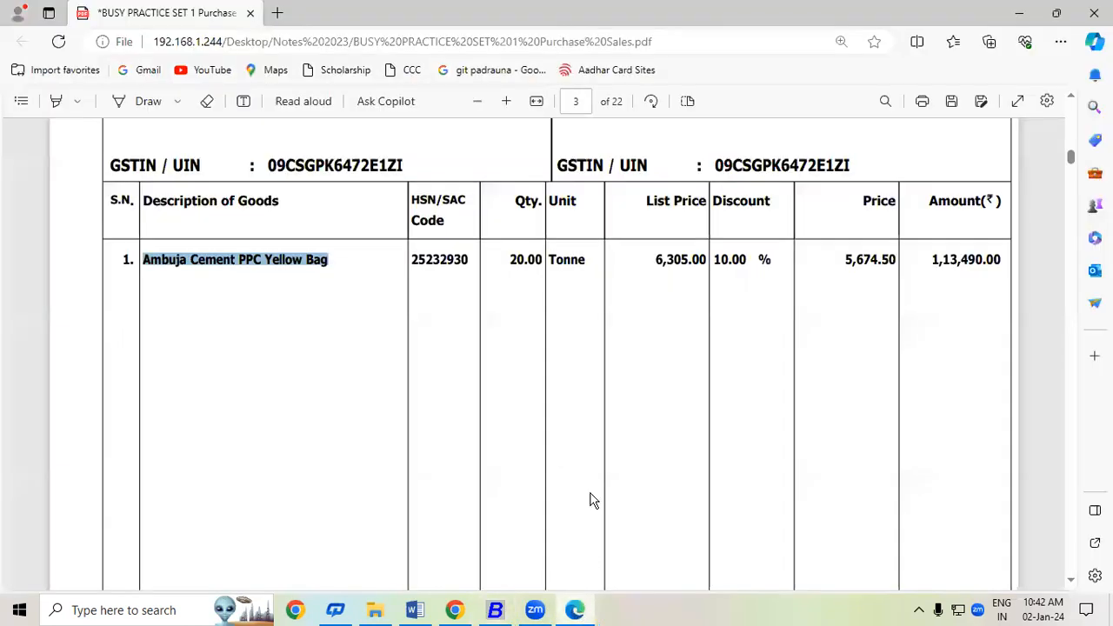
left_click_drag(654, 261, 717, 266)
left_click(496, 612)
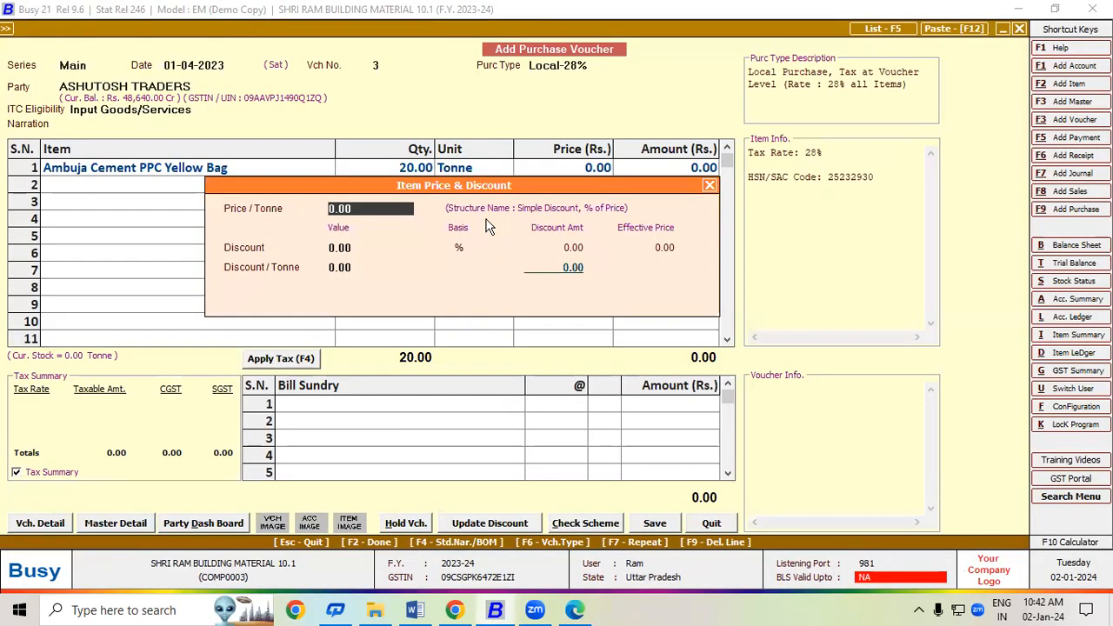
type("6305")
key("Return")
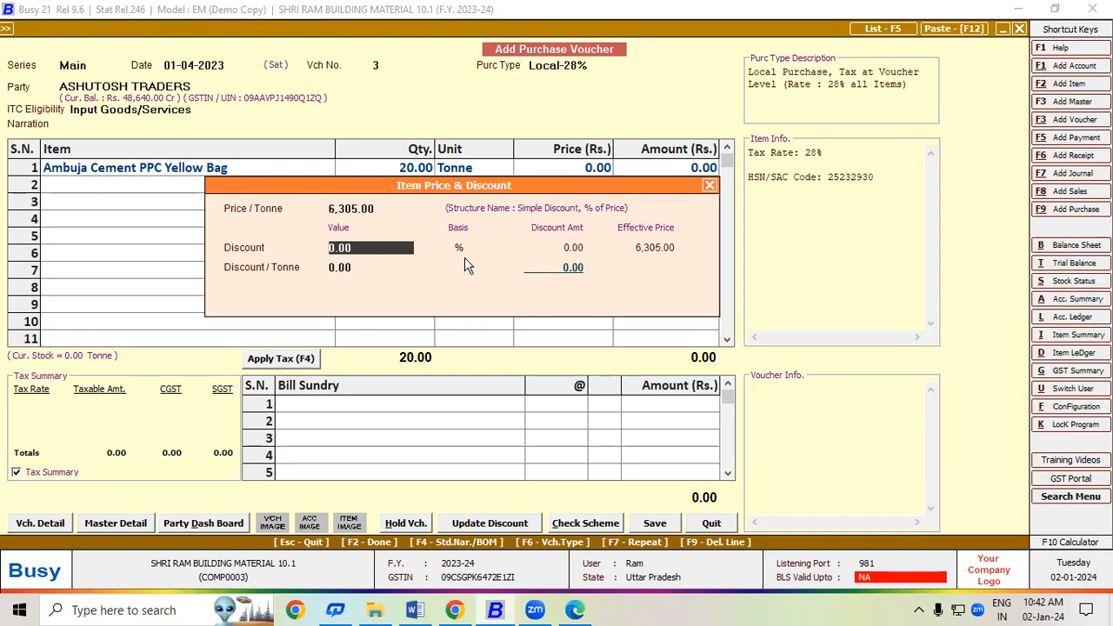
type("10")
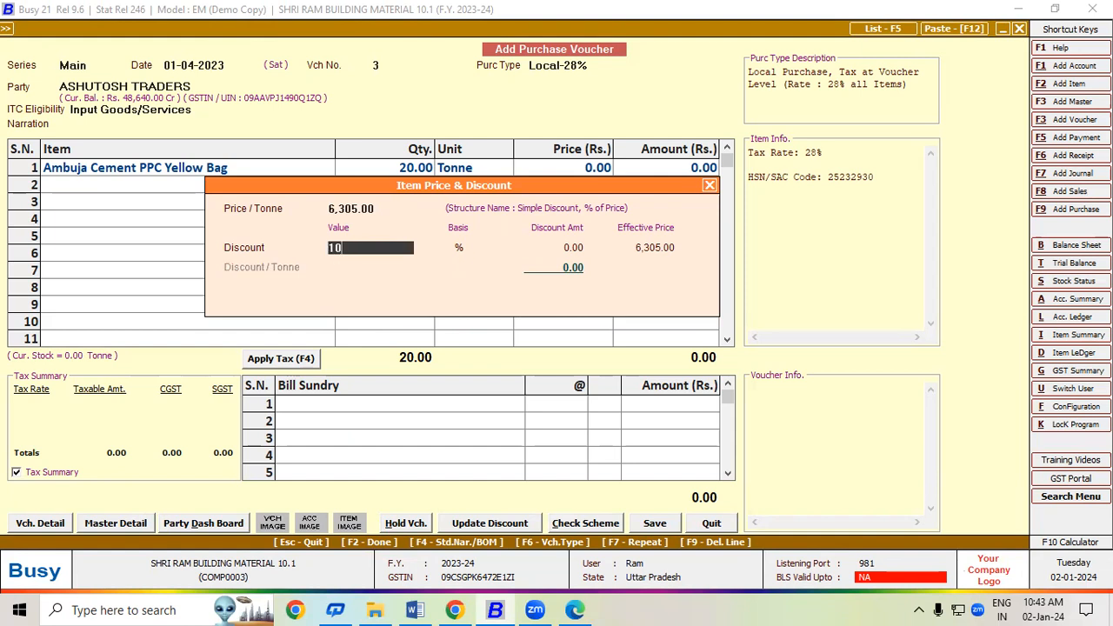
key("Return")
key("Return")
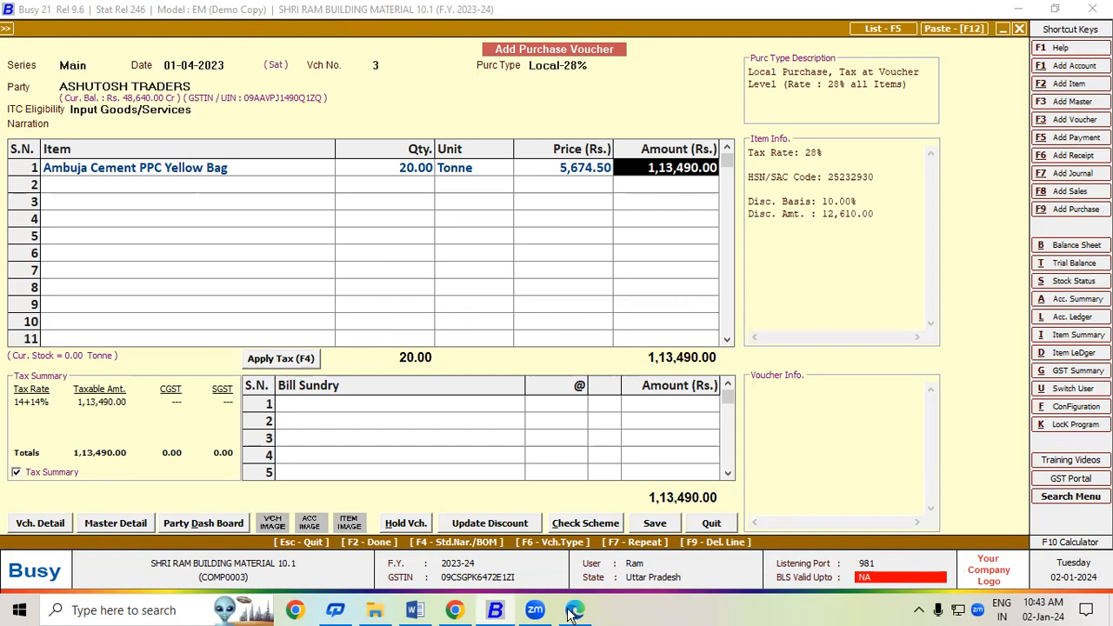
Compare the discounted unit price with the PDF invoice, and apply CGST and SGST to the purchase voucher
key("alt+Tab")
left_click_drag(843, 260, 901, 264)
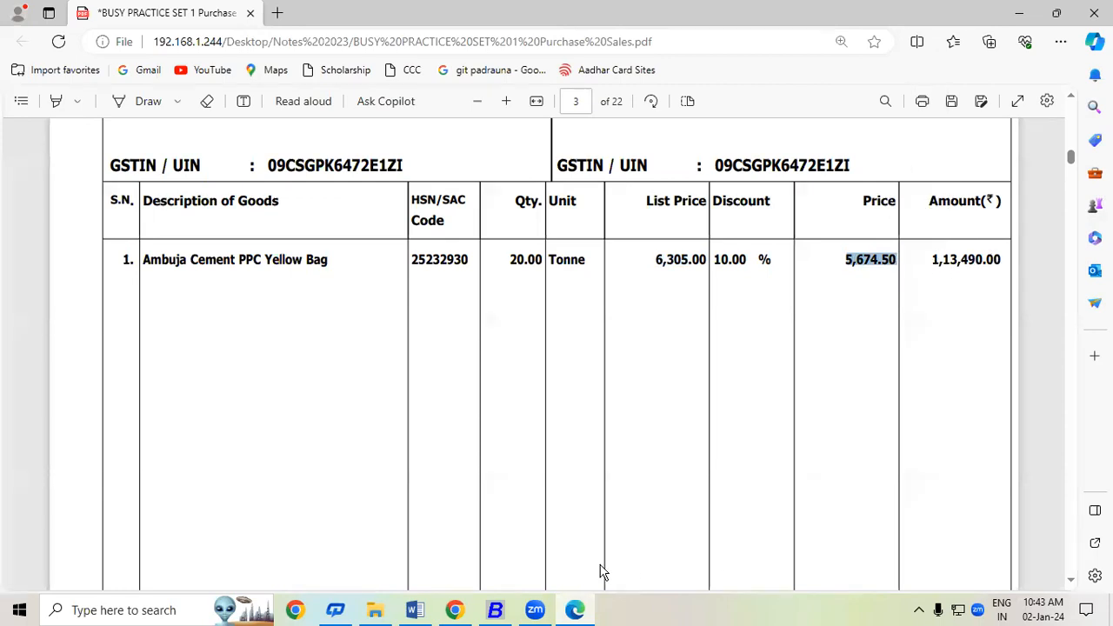
left_click(496, 611)
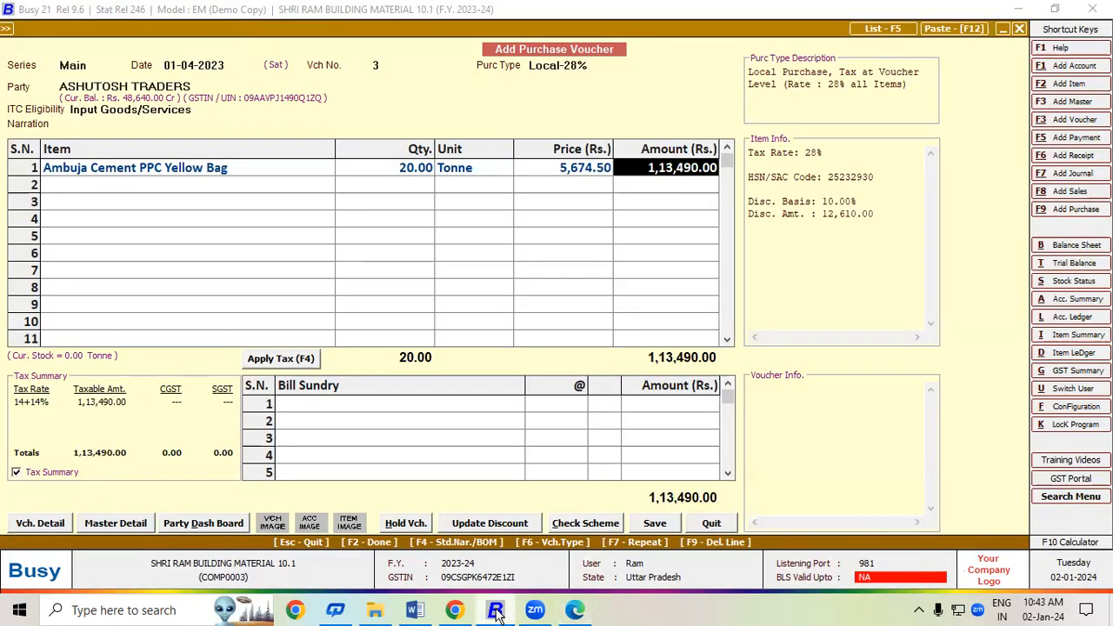
left_click(302, 361)
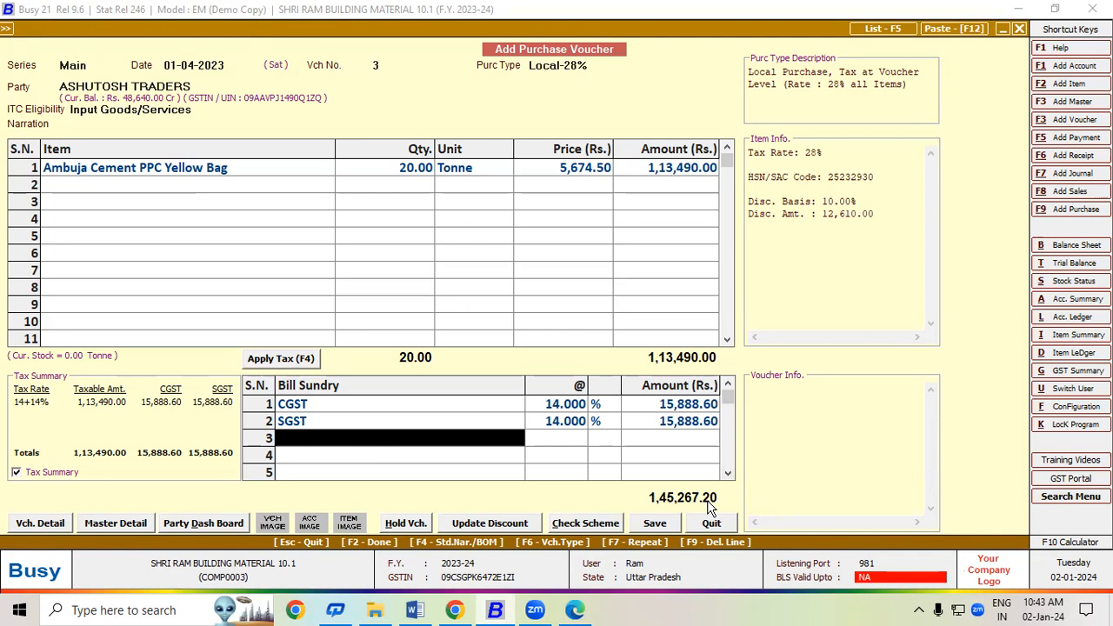
Start saving the rounded-off voucher and enter Tax-00001 as the purchase bill number in the GST reporting details
left_click(671, 525)
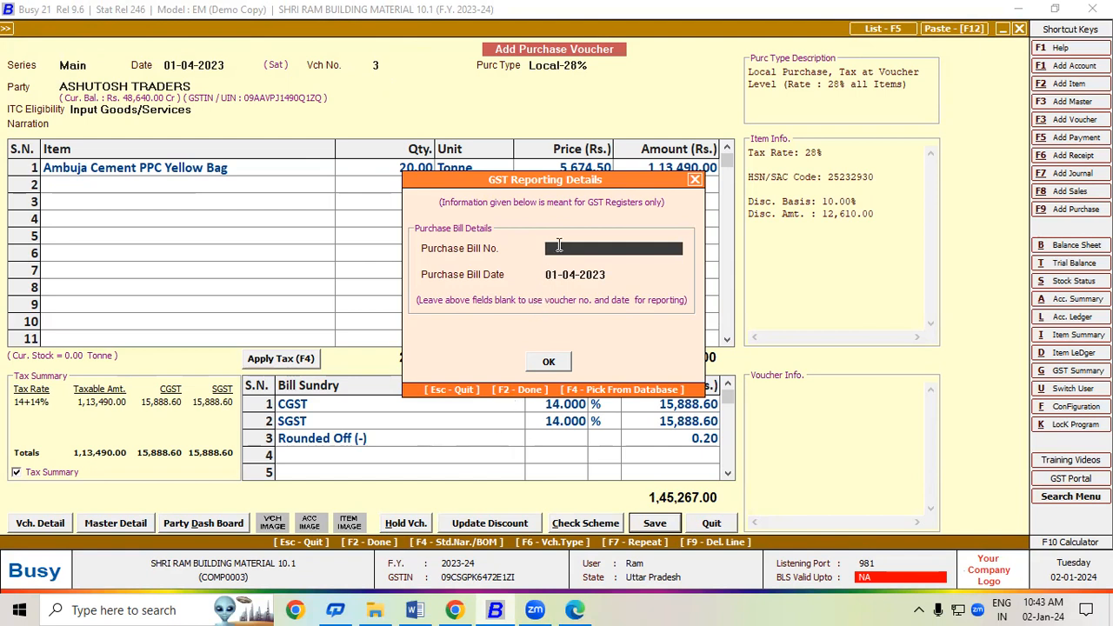
type("Tax-0001")
type("01")
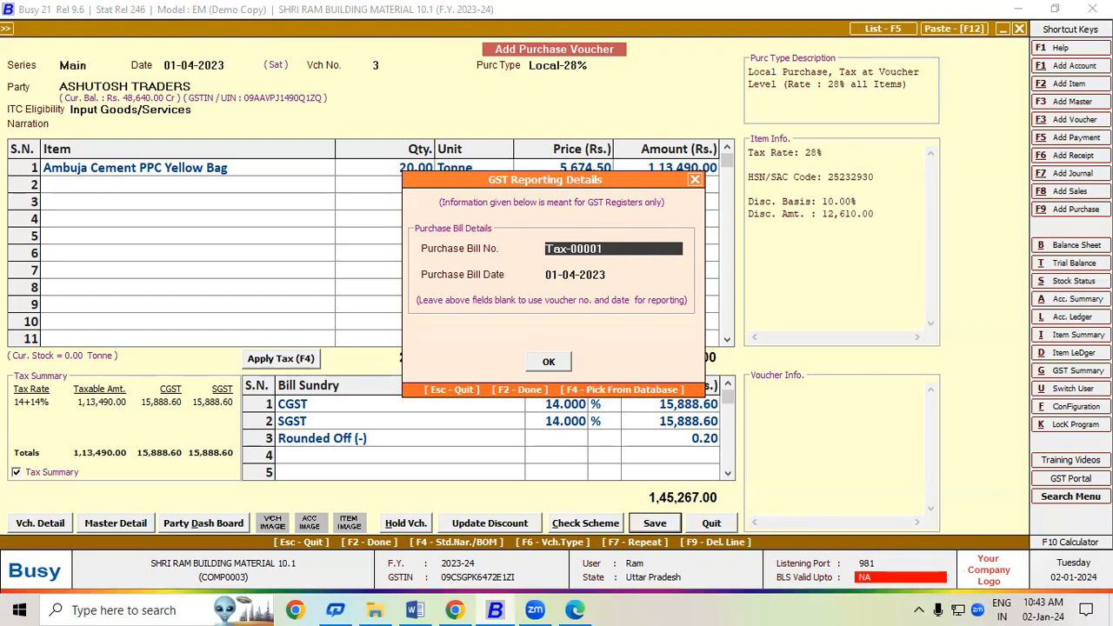
key("Return")
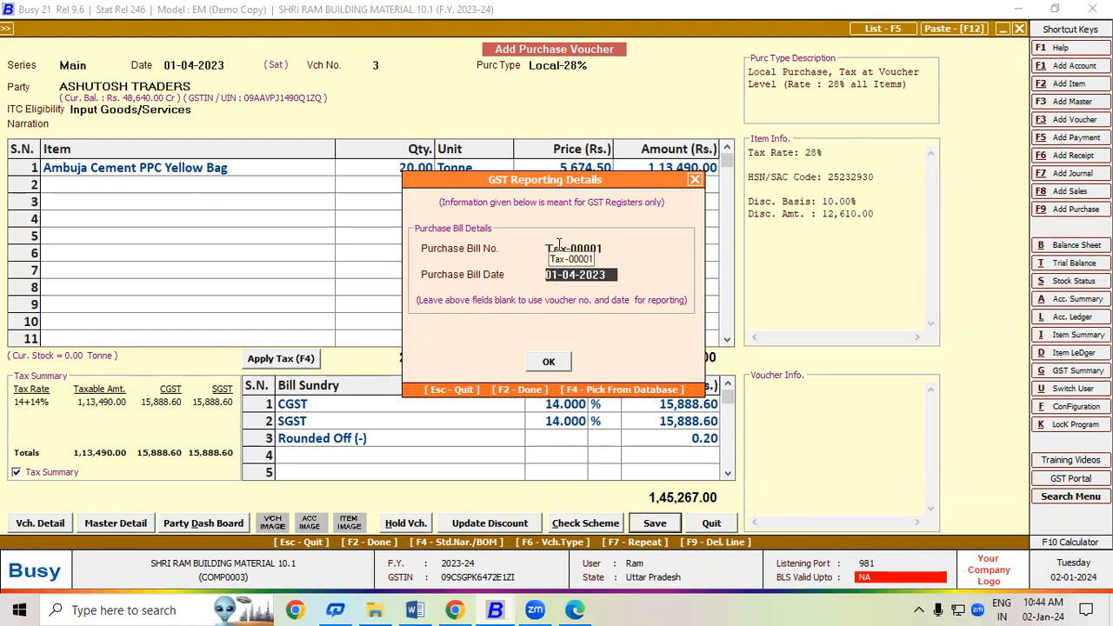
Check the invoice number in the PDF in Edge, then confirm the GST reporting details in Busy and save the purchase voucher
left_click(575, 609)
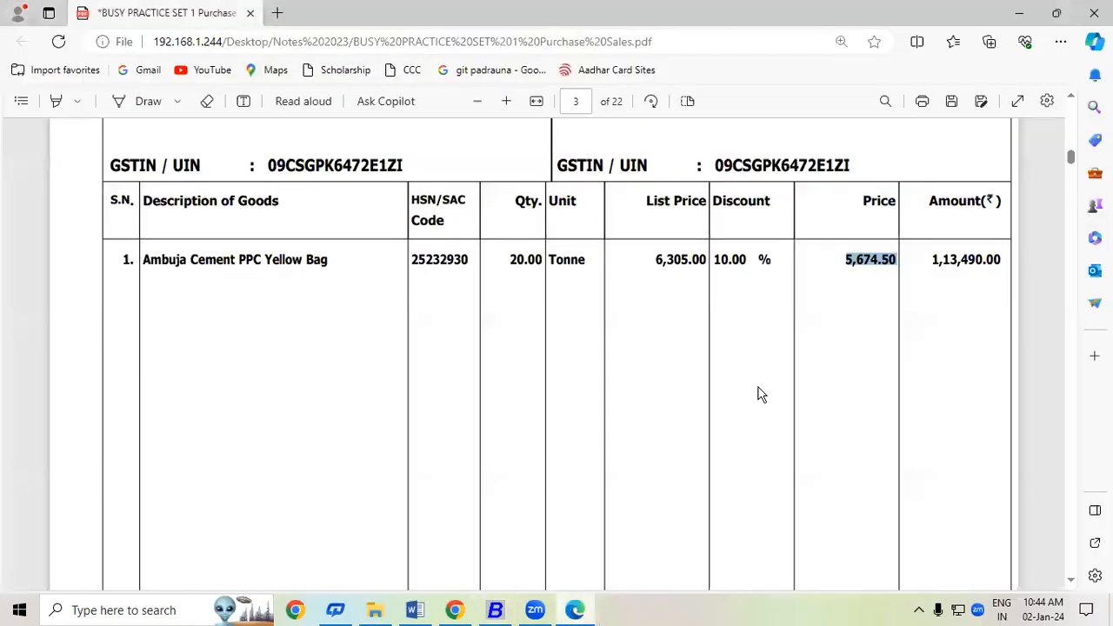
scroll(759, 394, "up", 2)
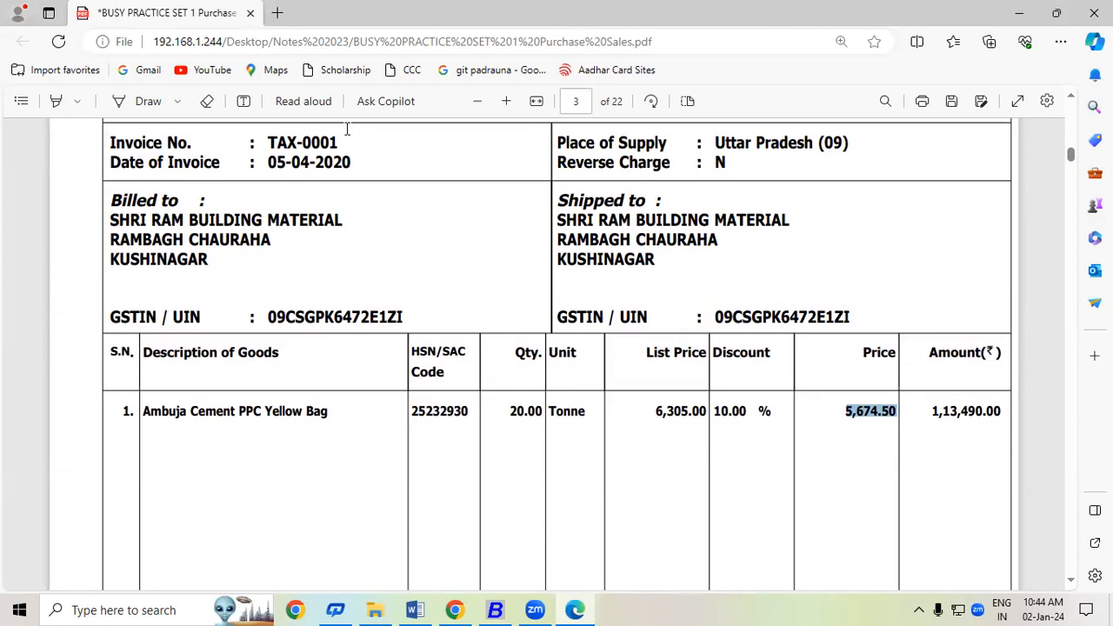
left_click_drag(289, 144, 338, 147)
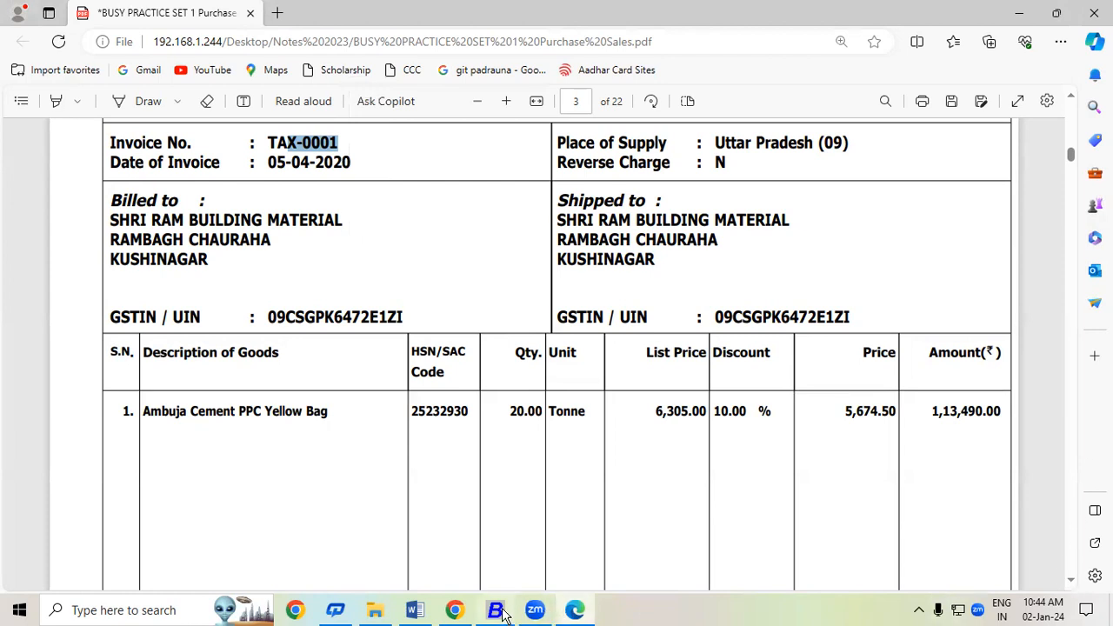
left_click(533, 612)
key("Return")
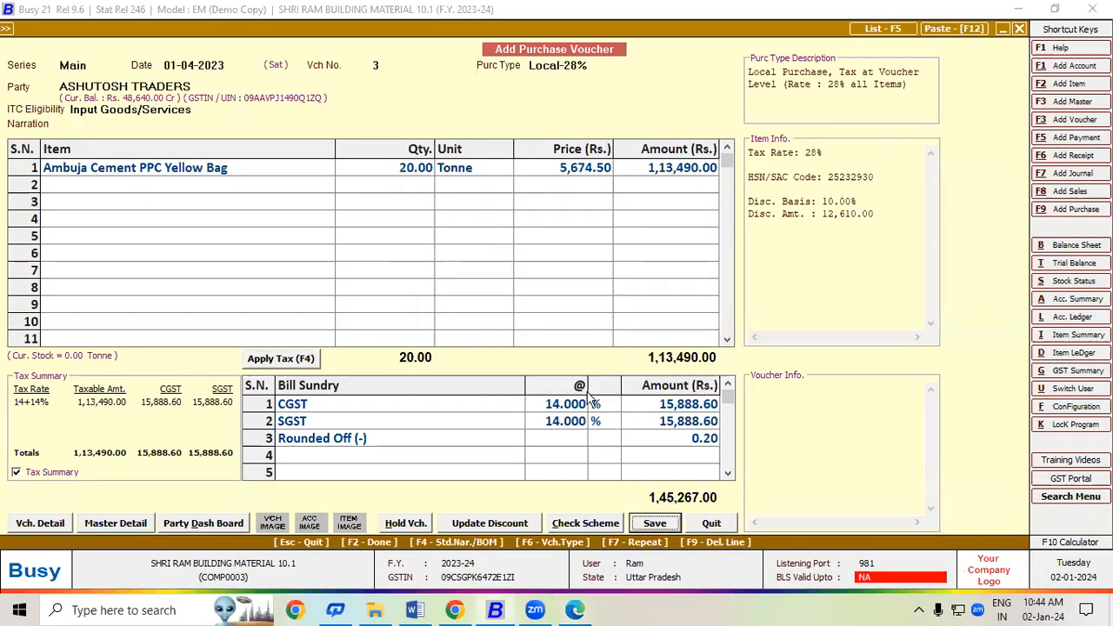
left_click(553, 433)
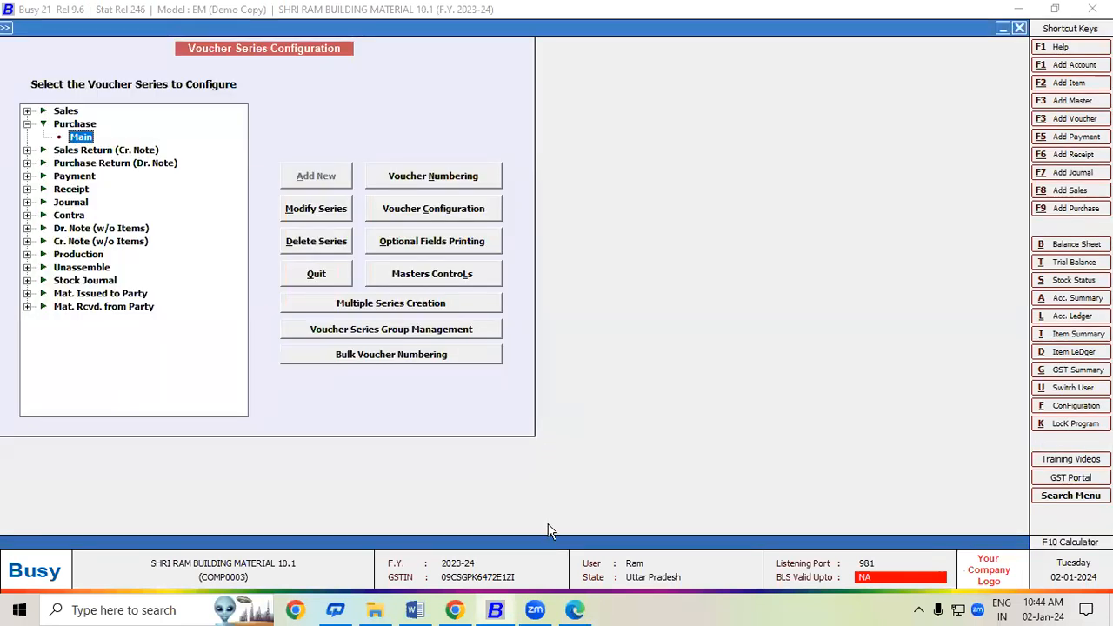
Switch to the Busy notes in Word and highlight the heading "Discount Features in BUSY"
left_click(828, 386)
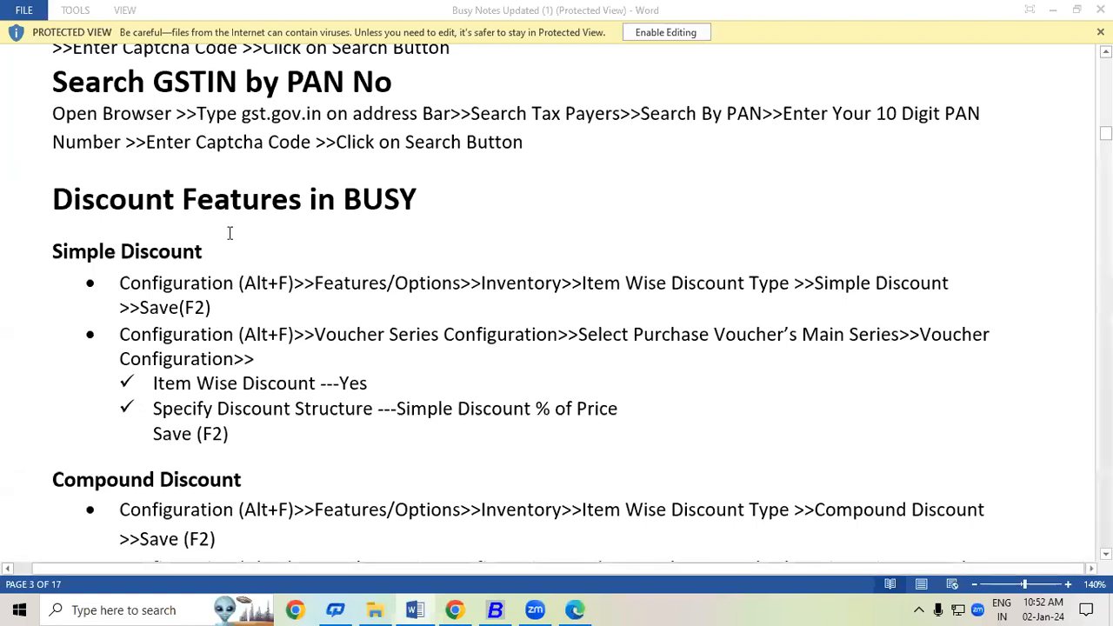
left_click(57, 204)
left_click_drag(69, 203, 430, 208)
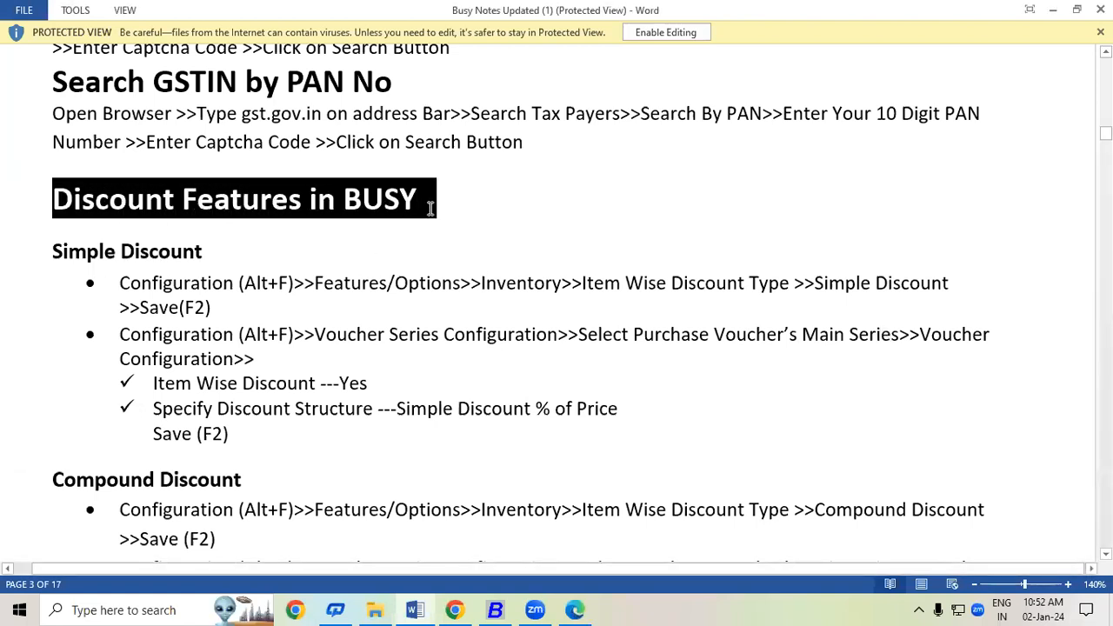
Switch to the practice set PDF in Edge, go to the invoice on page 4 and highlight the cement item's discount
left_click(577, 611)
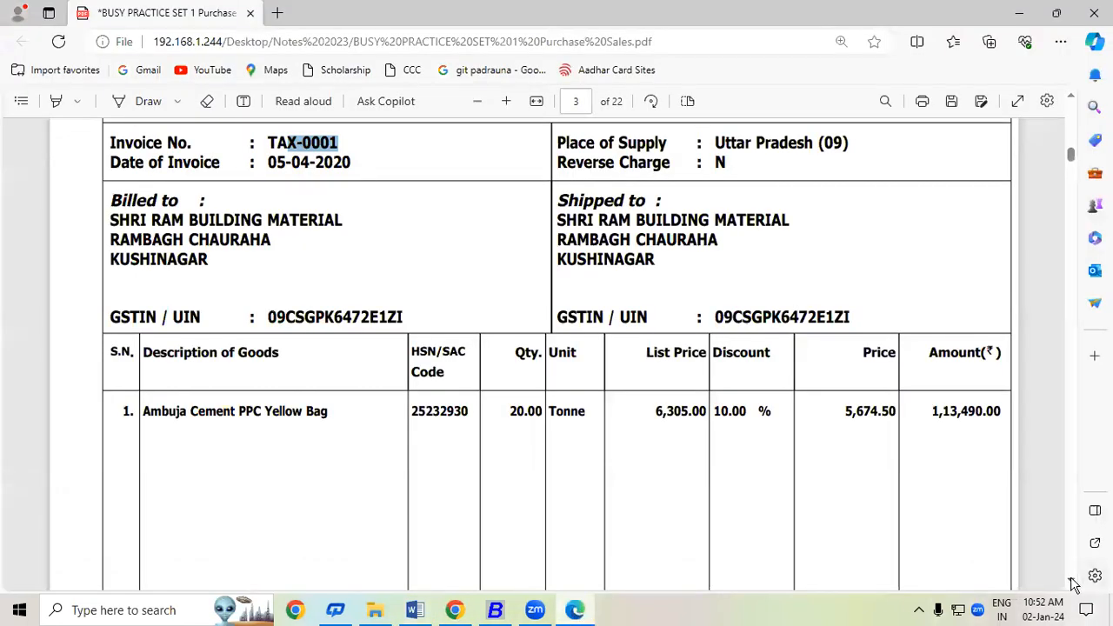
scroll(1073, 585, "down", 6)
scroll(1073, 584, "down", 7)
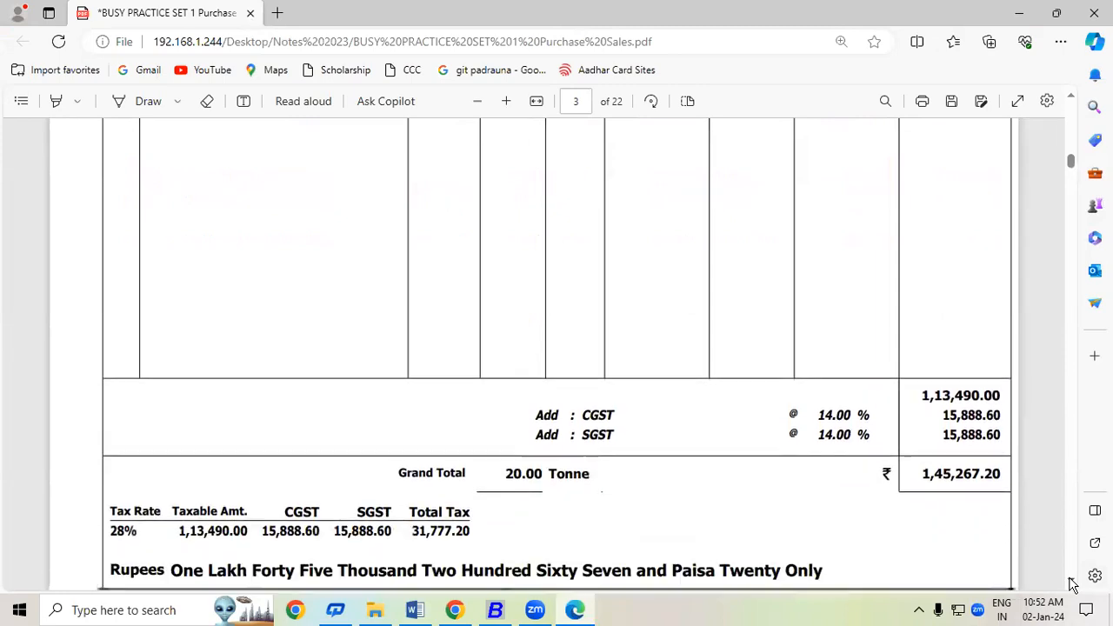
scroll(1074, 585, "down", 7)
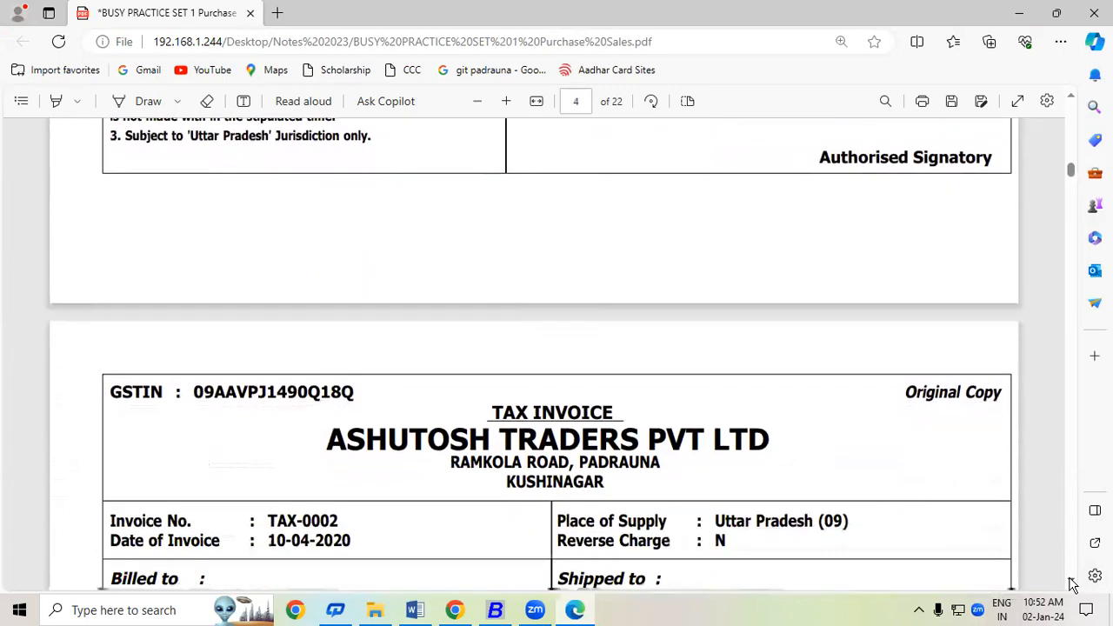
scroll(1073, 585, "down", 3)
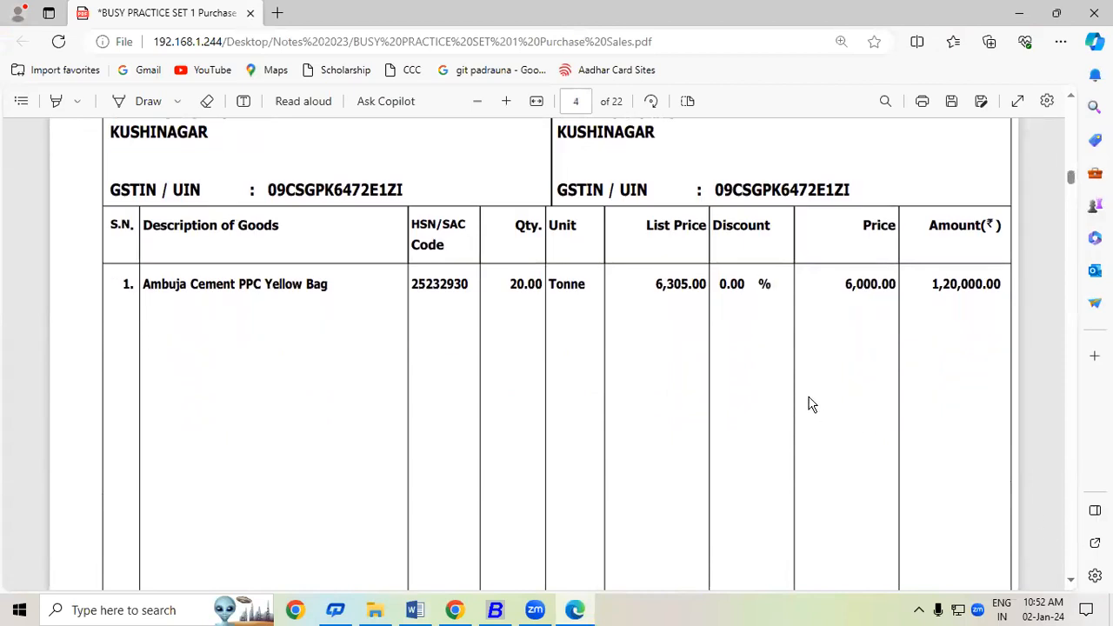
left_click_drag(720, 284, 771, 285)
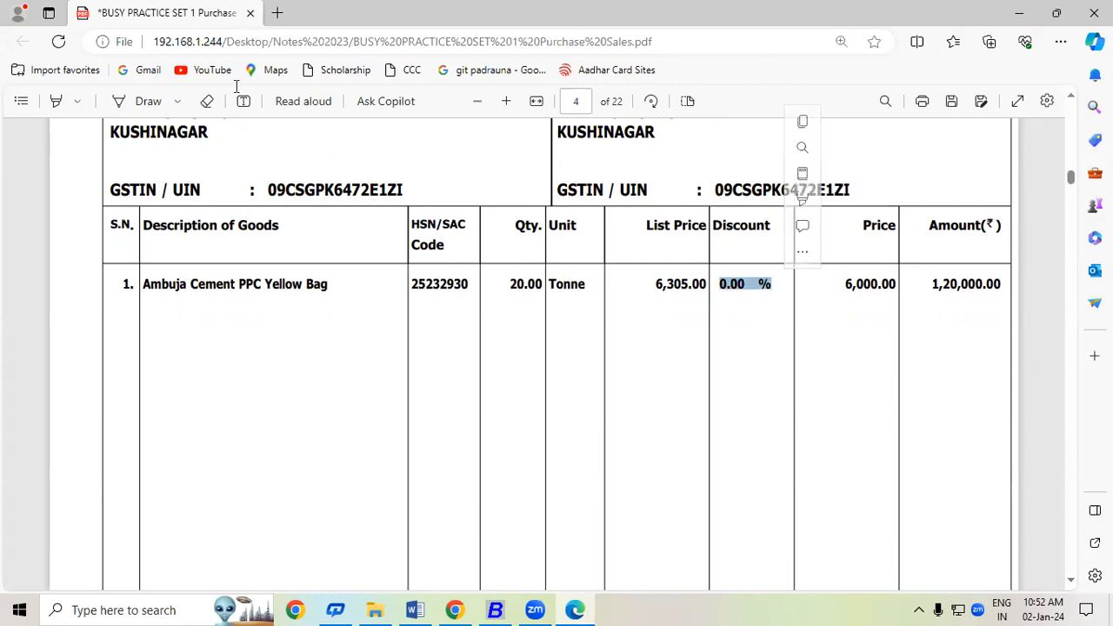
With the Draw pen, underline the list price, net price and percent sign, and write 305 under the cement item's discount
left_click(145, 102)
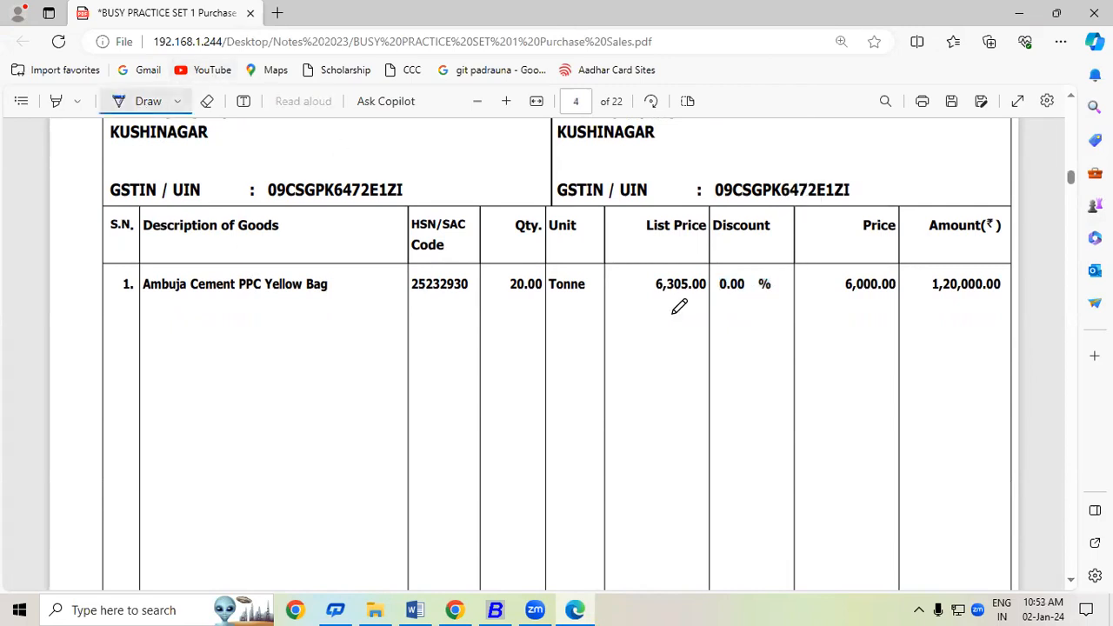
left_click_drag(654, 296, 707, 294)
left_click_drag(845, 298, 897, 295)
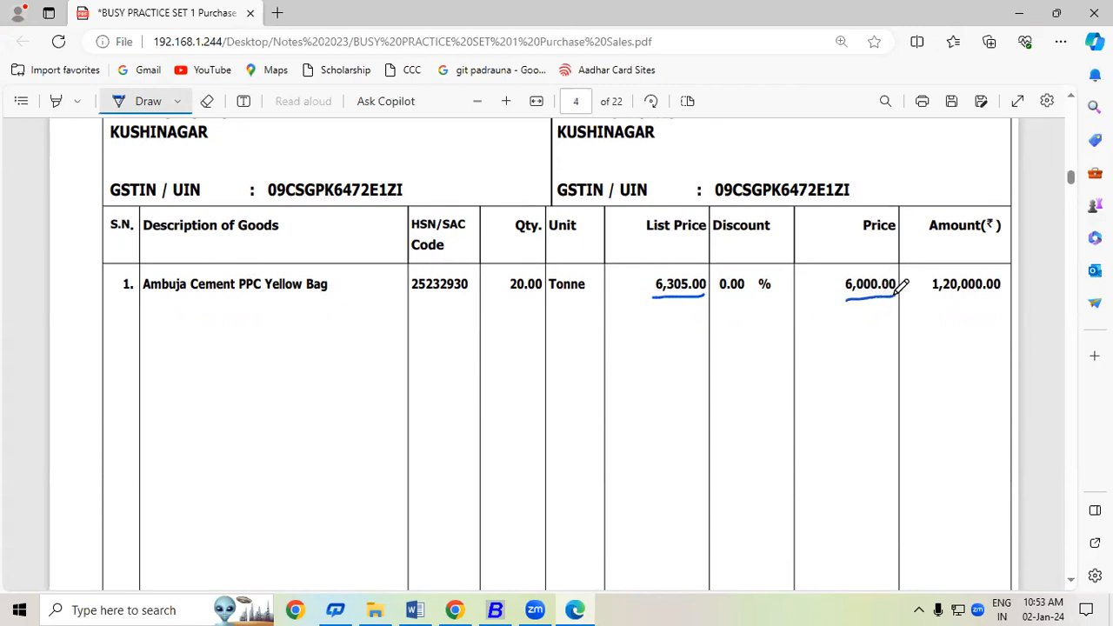
mouse_move(724, 316)
left_mouse_down()
mouse_move(736, 307)
mouse_move(724, 332)
mouse_move(759, 321)
mouse_move(751, 313)
mouse_move(775, 326)
mouse_move(764, 332)
mouse_move(777, 305)
left_mouse_up()
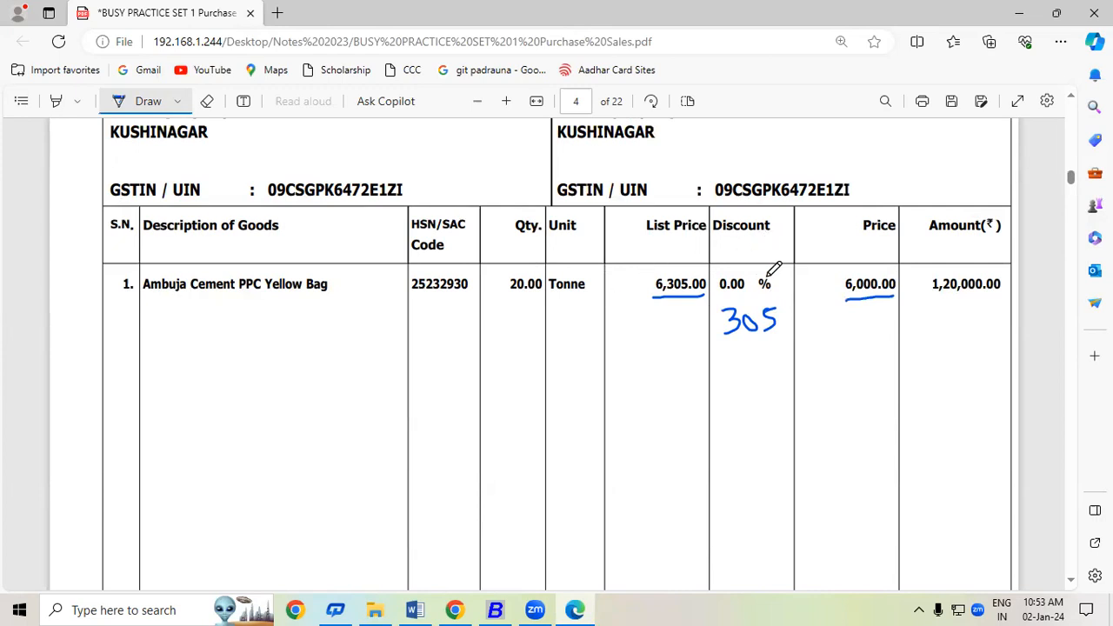
left_click_drag(758, 294, 776, 293)
Switch to Busy and start a purchase voucher with type Local-28% and party ASHUTOSH TRADERS, leaving the narration blank
left_click(495, 610)
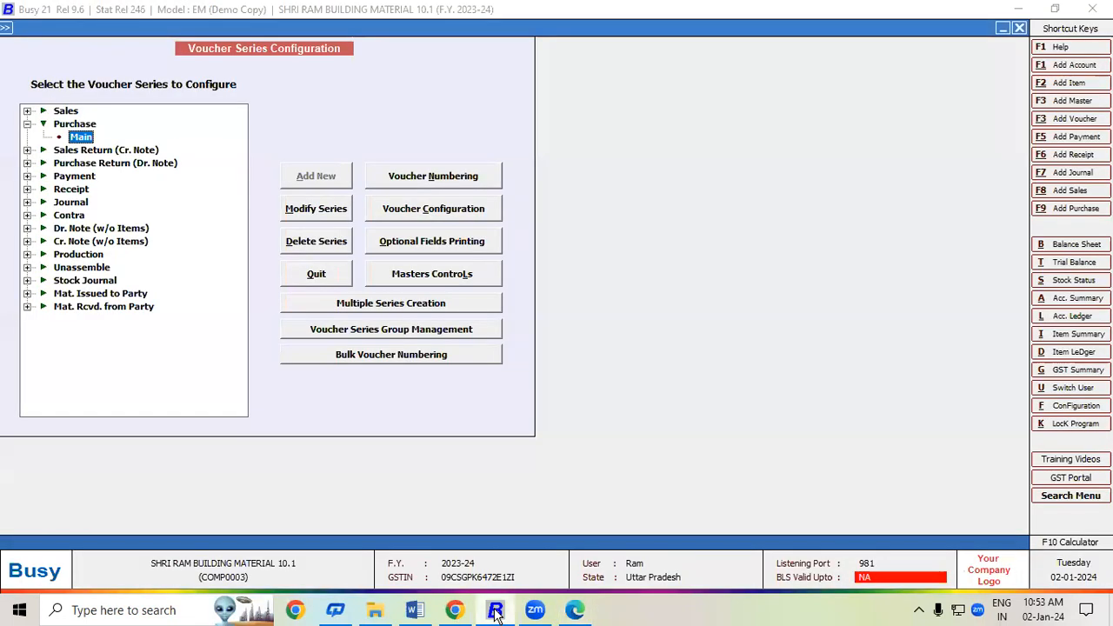
left_click(1077, 210)
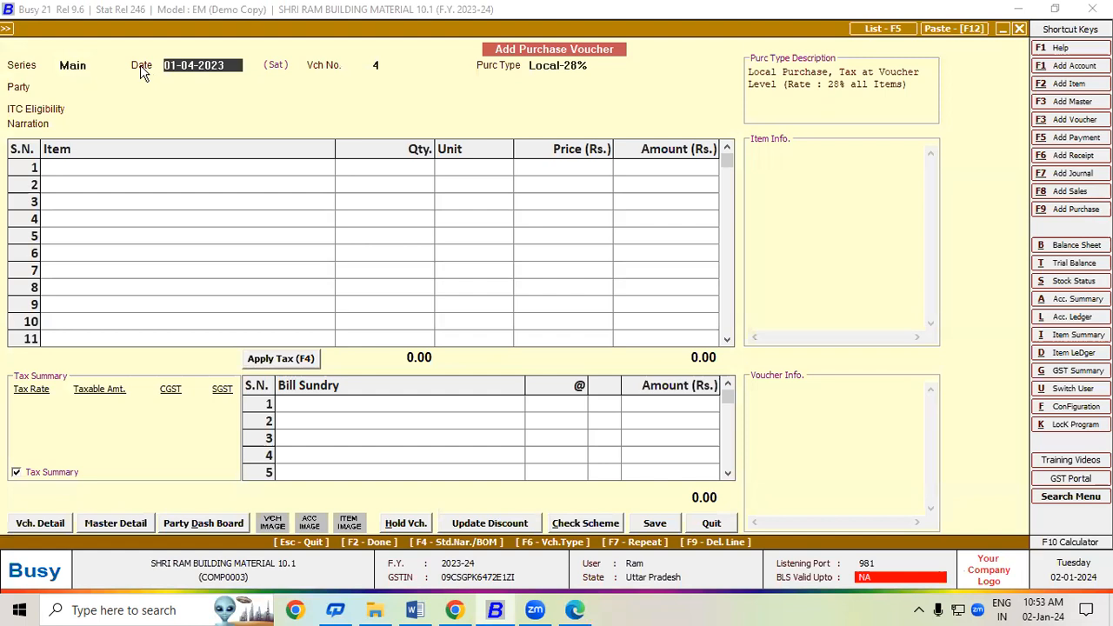
left_click(591, 65)
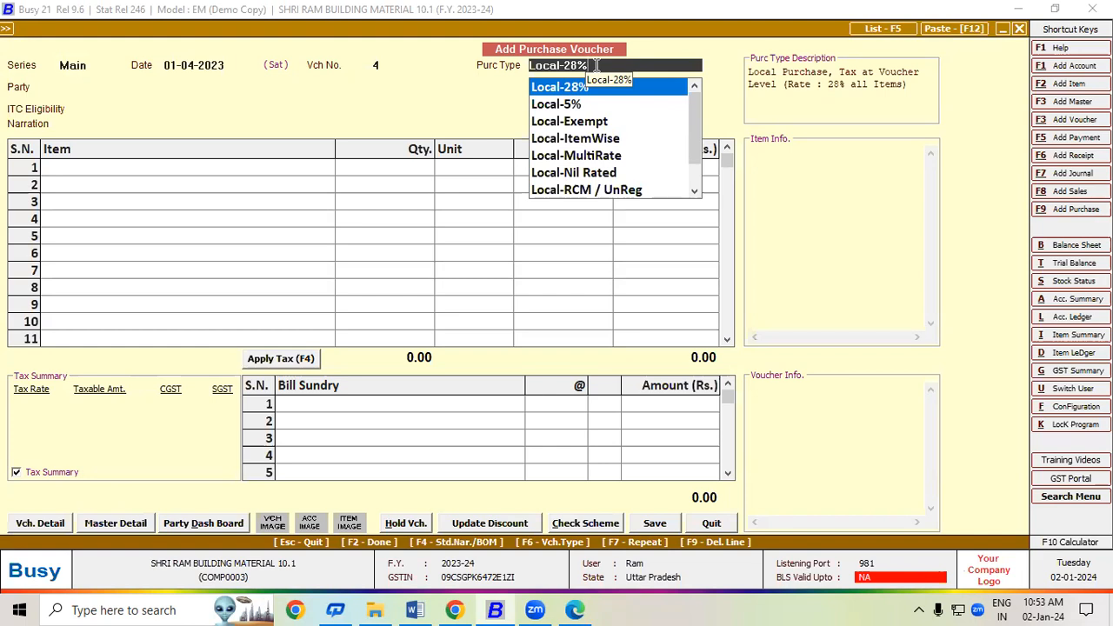
key("Return")
type("a")
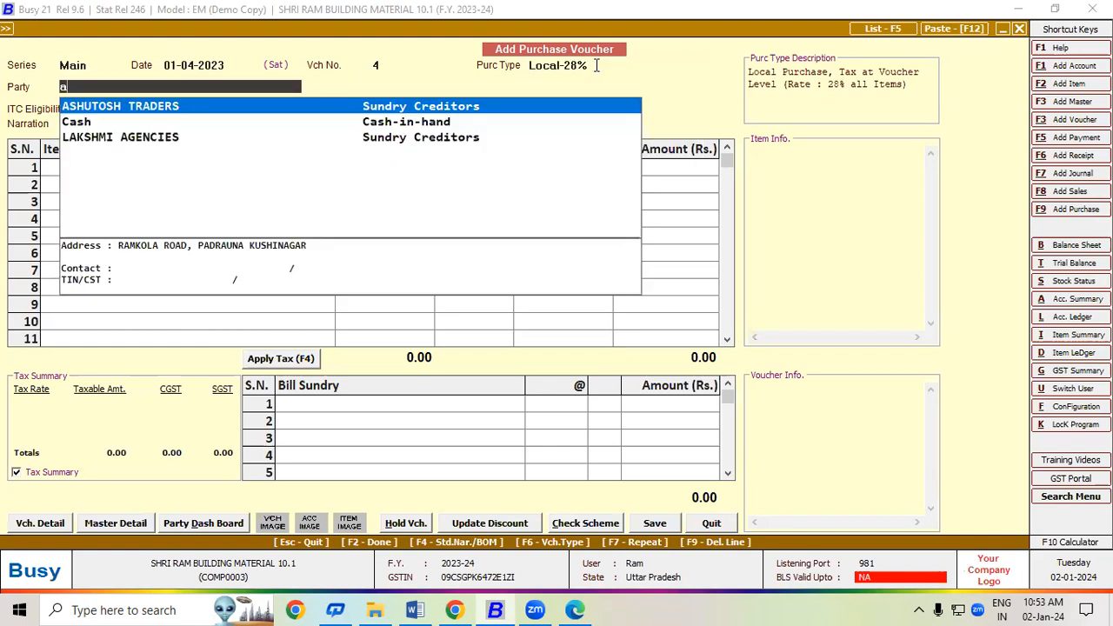
key("Return")
key("Return")
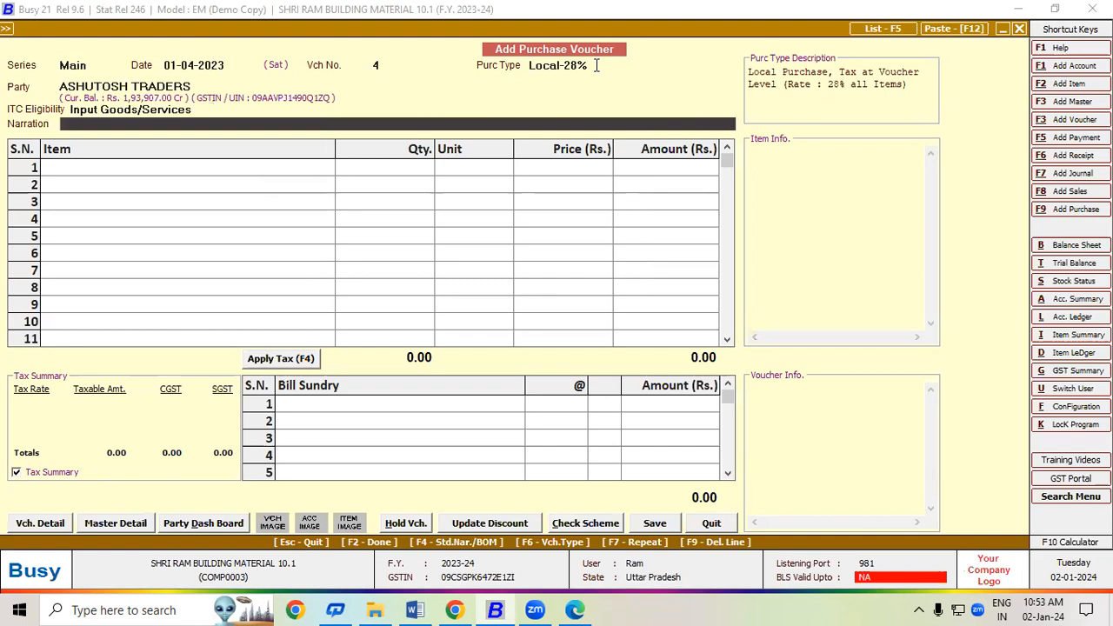
key("Return")
Add Ambuja Cement PPC Yellow Bag with the quantity from the PDF, 20, in Tonne
key("Return")
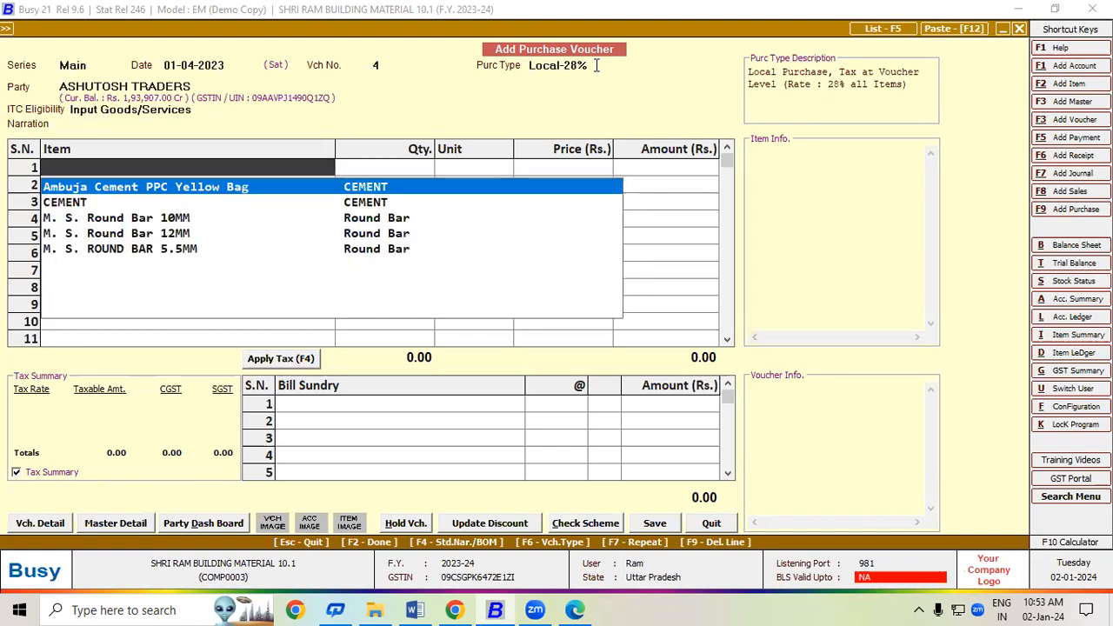
key("Return")
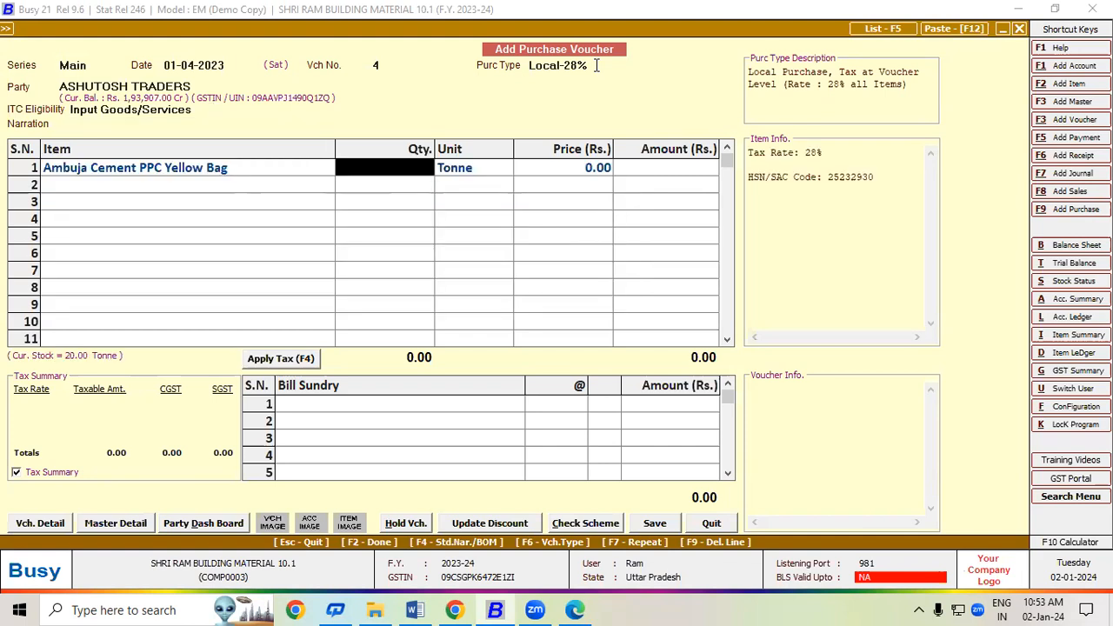
key("alt+Tab")
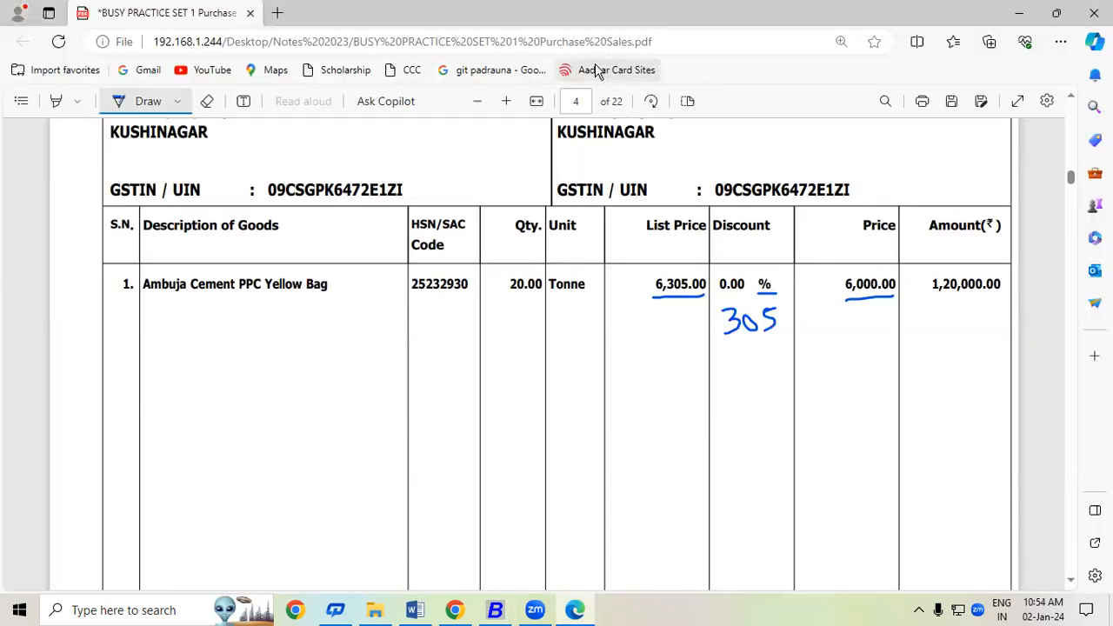
key("alt+Tab")
type("0")
key("Return")
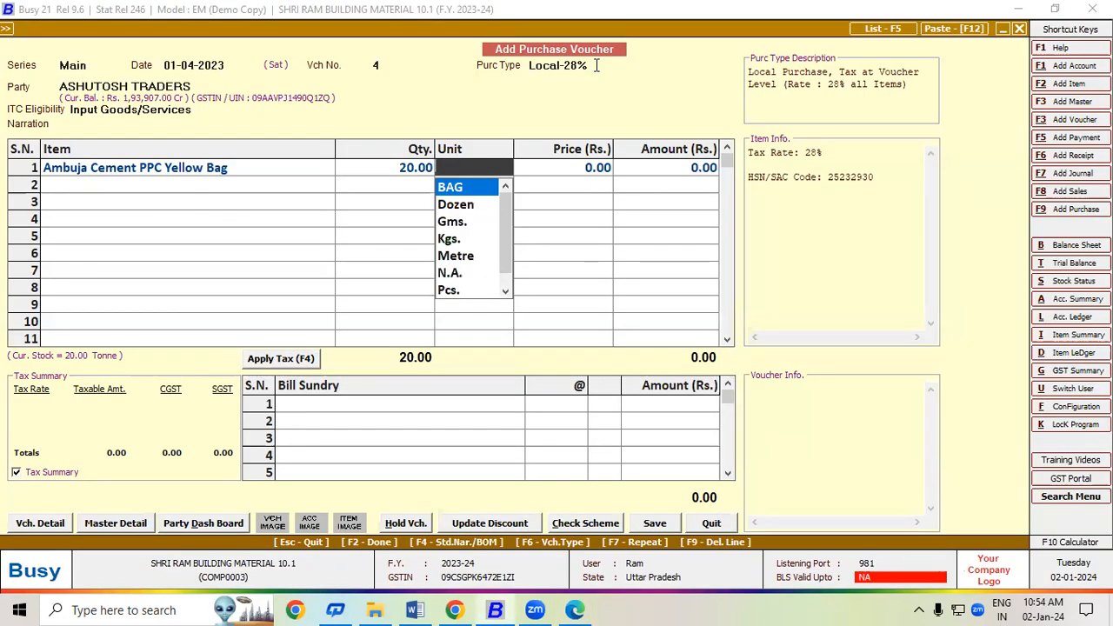
type("t")
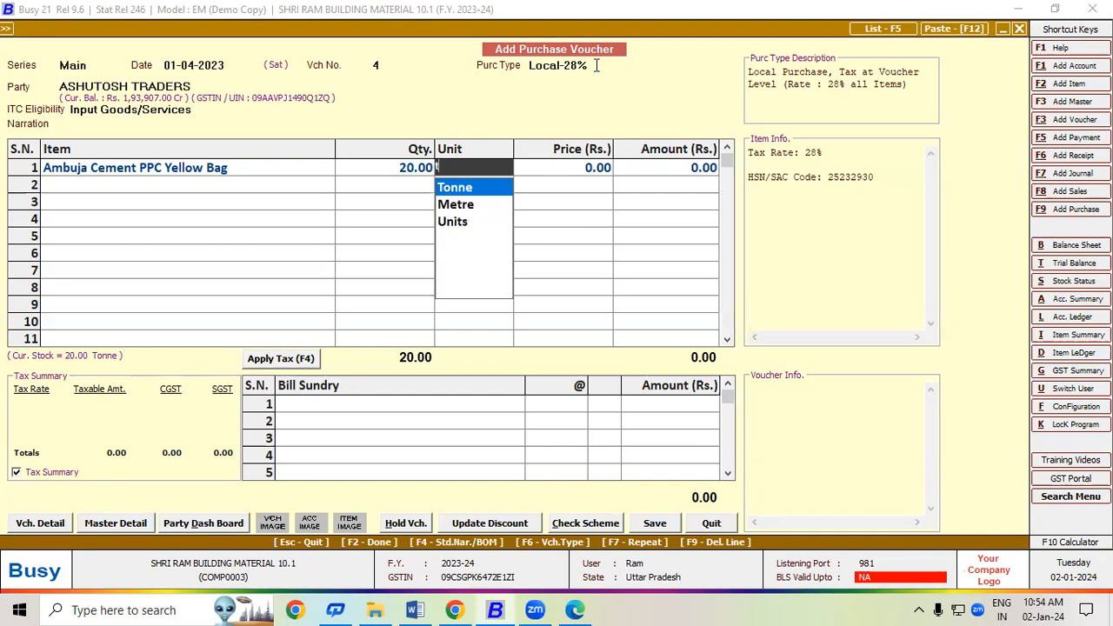
key("Return")
Set the cement's price per tonne to 6305 and its discount per tonne to 305
type("6,305")
key("Return")
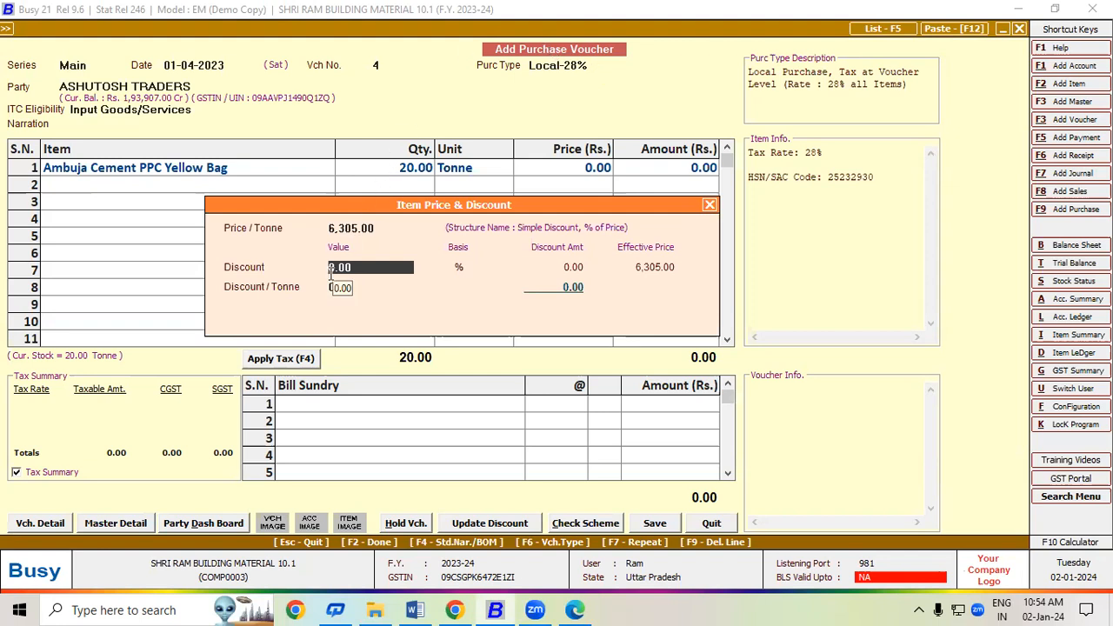
left_click(356, 287)
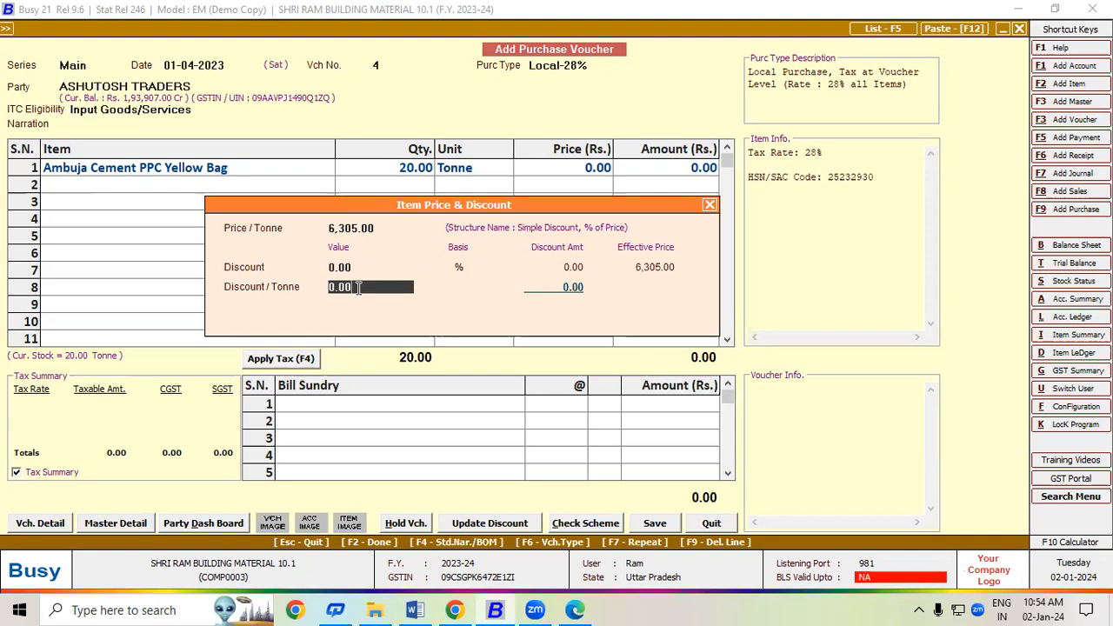
key("BackSpace")
key("BackSpace")
key("BackSpace")
key("BackSpace")
type("305")
key("Return")
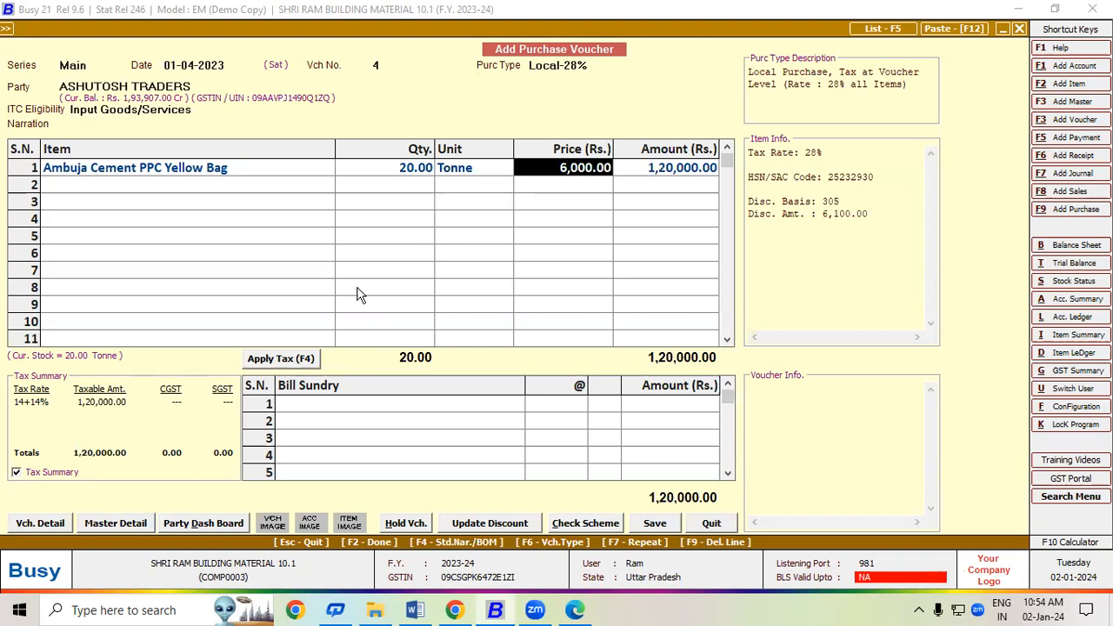
Reopen the cement line's price and discount details to review the entered values, keeping them as they are
left_click(231, 168)
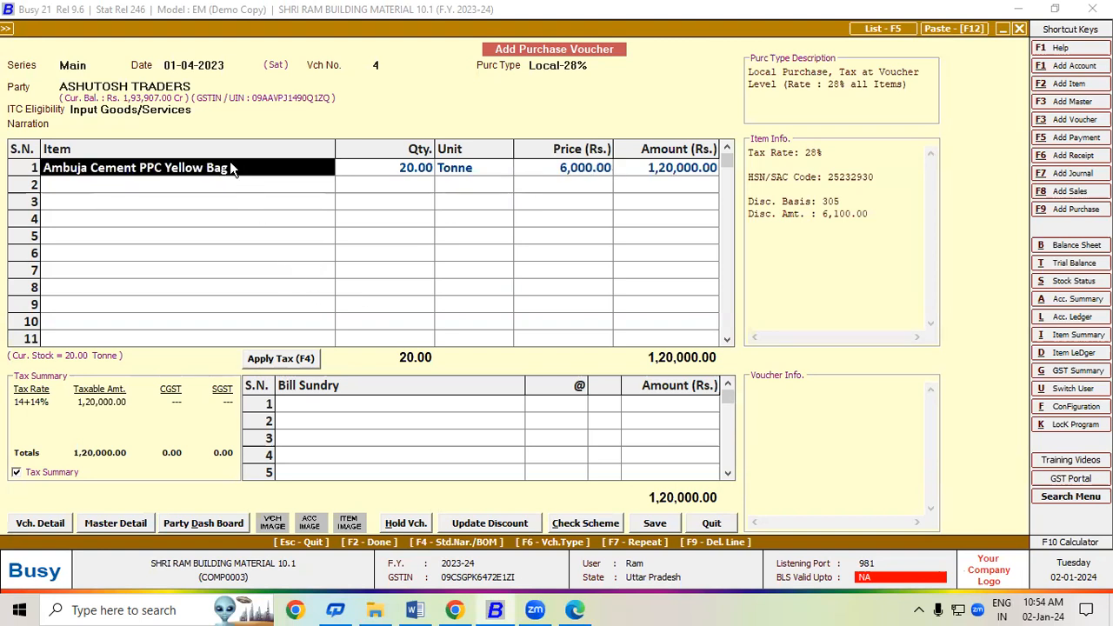
key("Return")
key("Return")
key("Return")
key("Return")
key("Return")
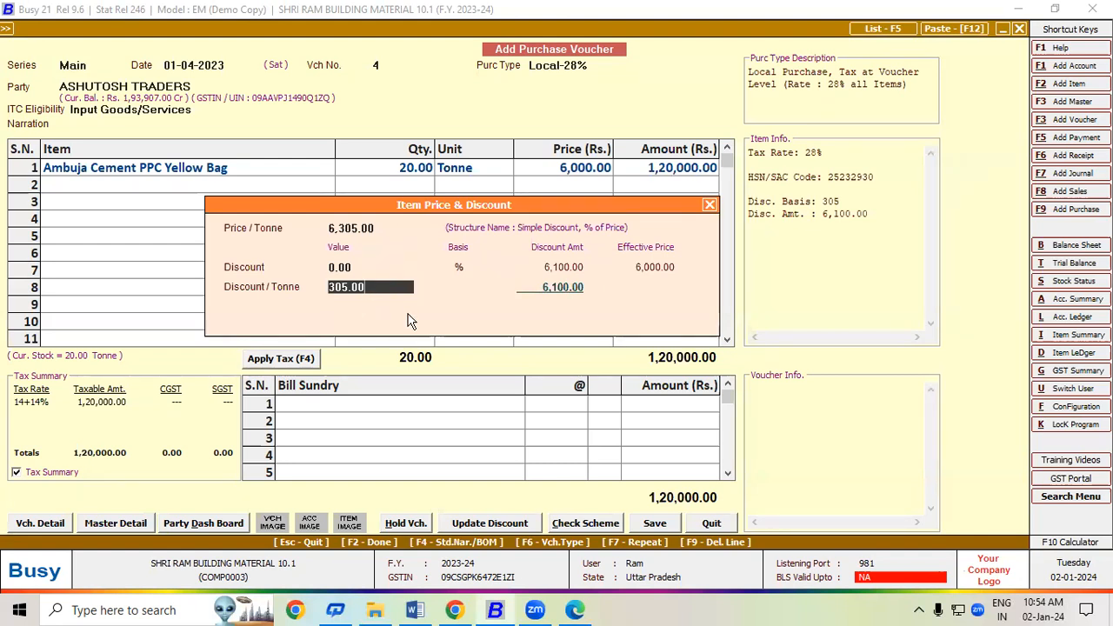
key("Return")
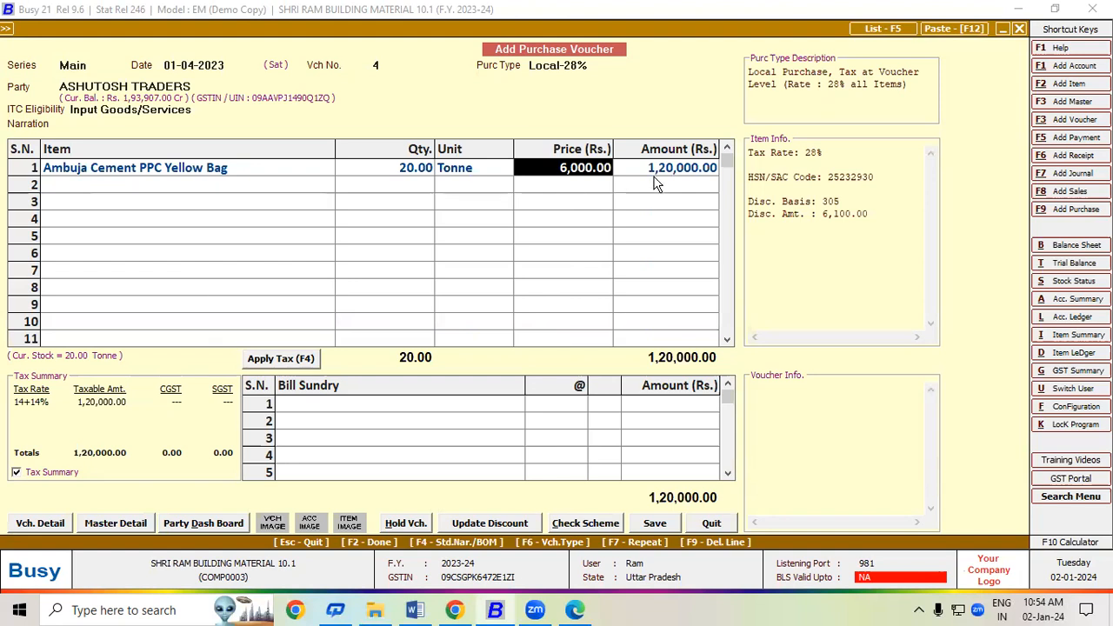
Switch to the PDF in Edge and underline the cement item's amount and the grand total on the page 4 invoice
key("alt+Tab")
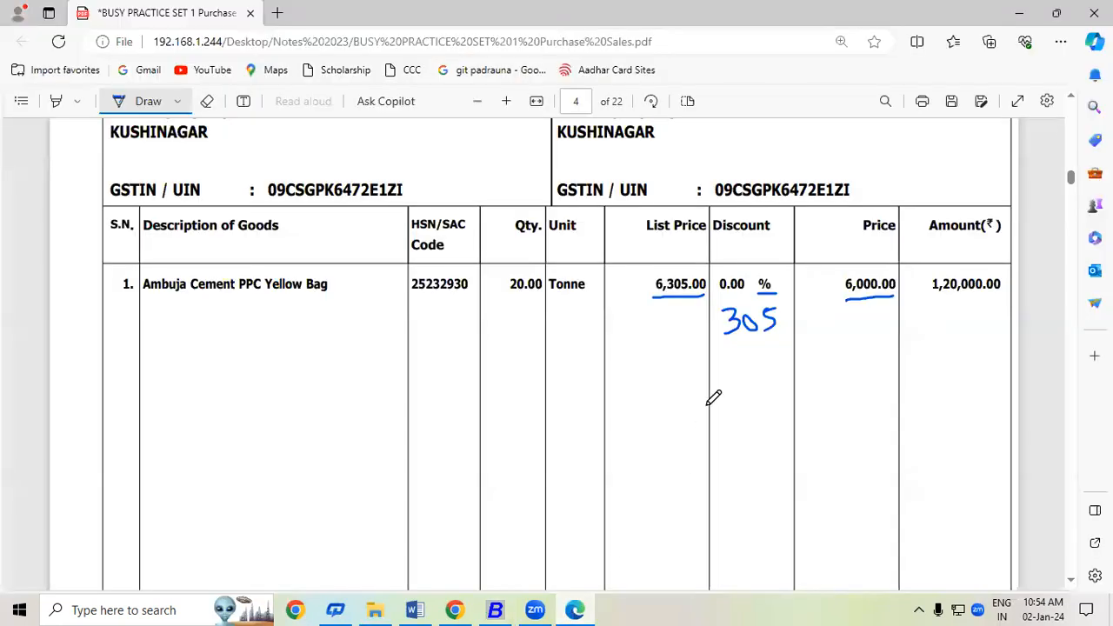
left_click_drag(931, 301, 993, 295)
left_click(1071, 577)
scroll(1075, 583, "down", 4)
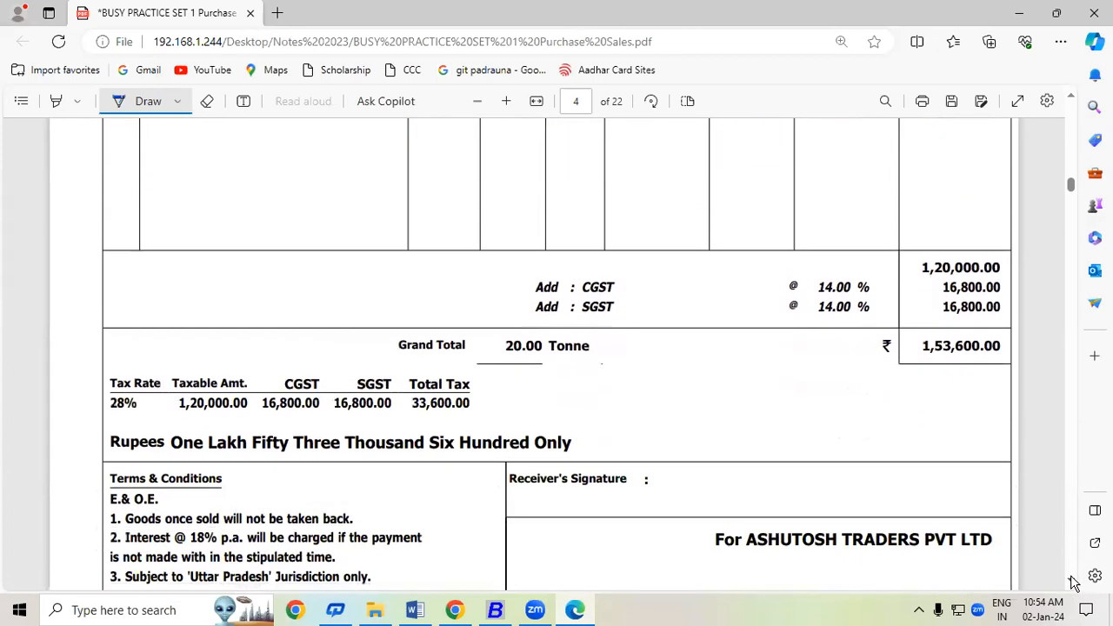
left_click_drag(922, 297, 999, 293)
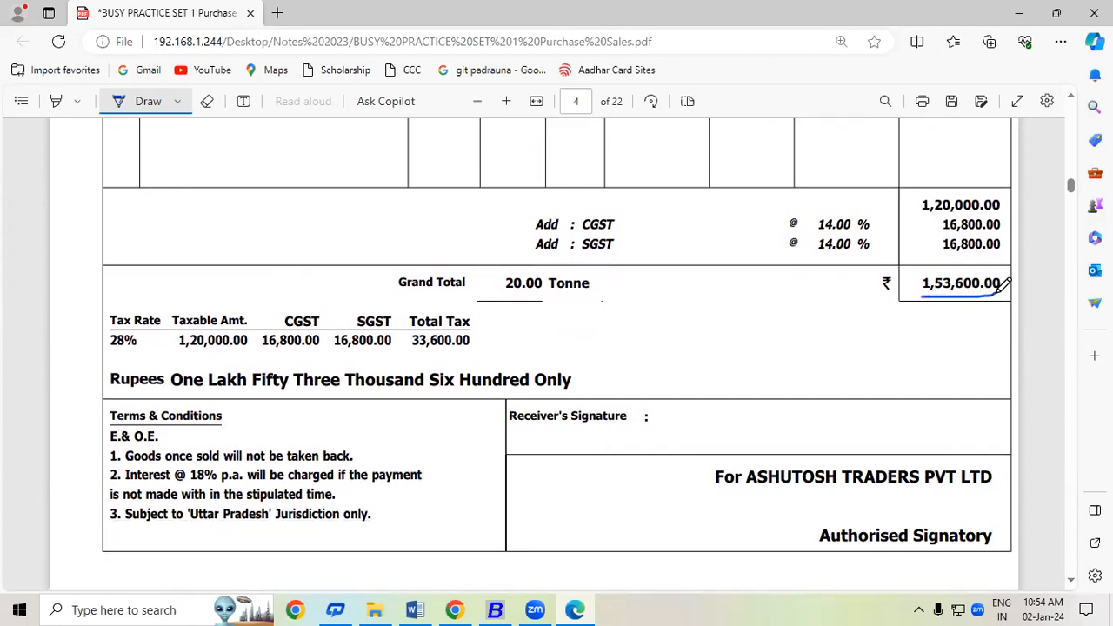
Switch to Busy, apply CGST and SGST to the purchase voucher, and start saving it
left_click(504, 612)
left_click(304, 364)
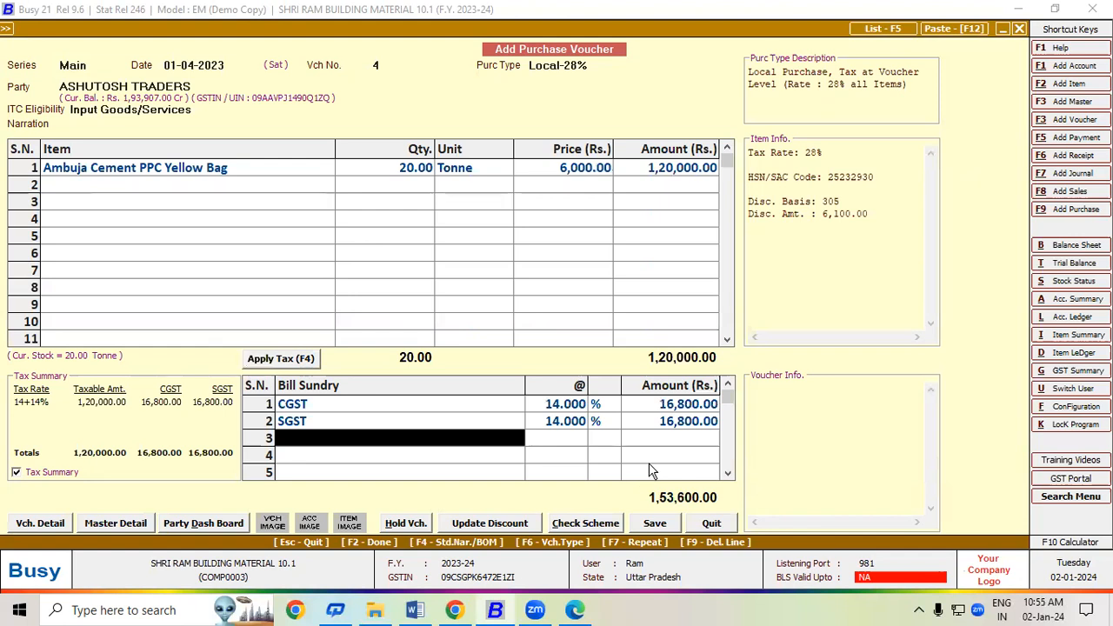
left_click(668, 527)
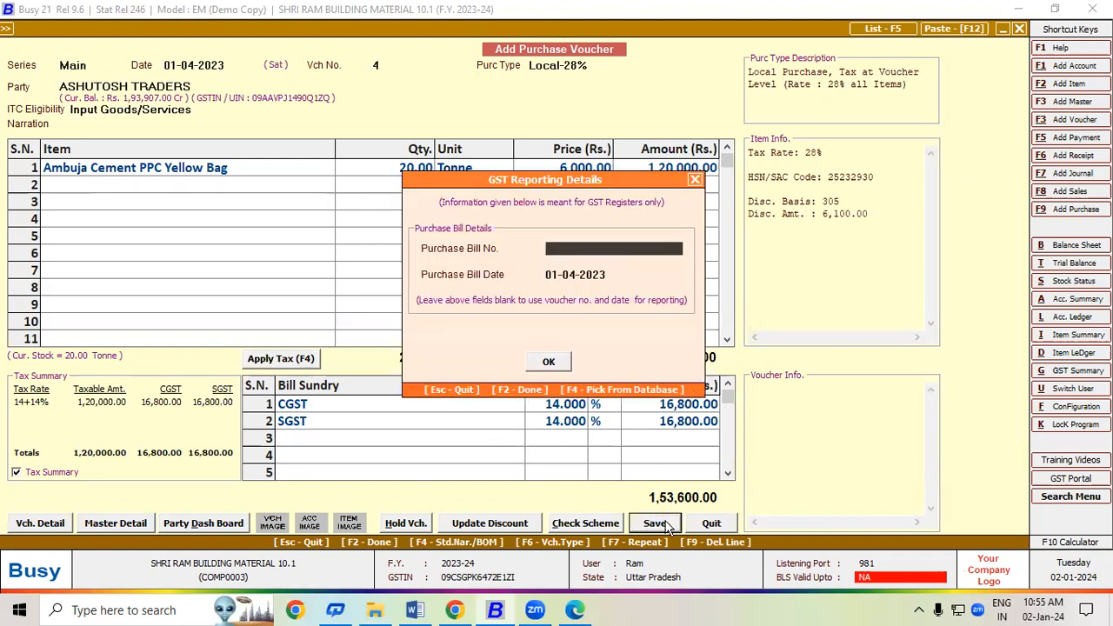
Find and underline the invoice number on the PDF's page 4 invoice, and return to Busy's GST reporting details
left_click(575, 610)
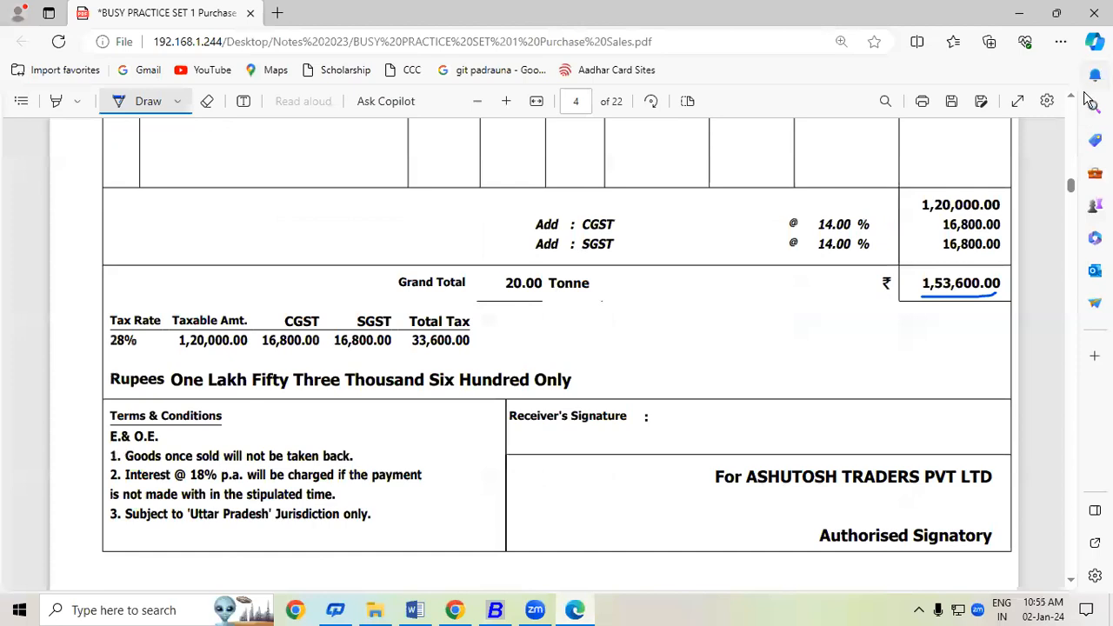
scroll(1071, 101, "up", 8)
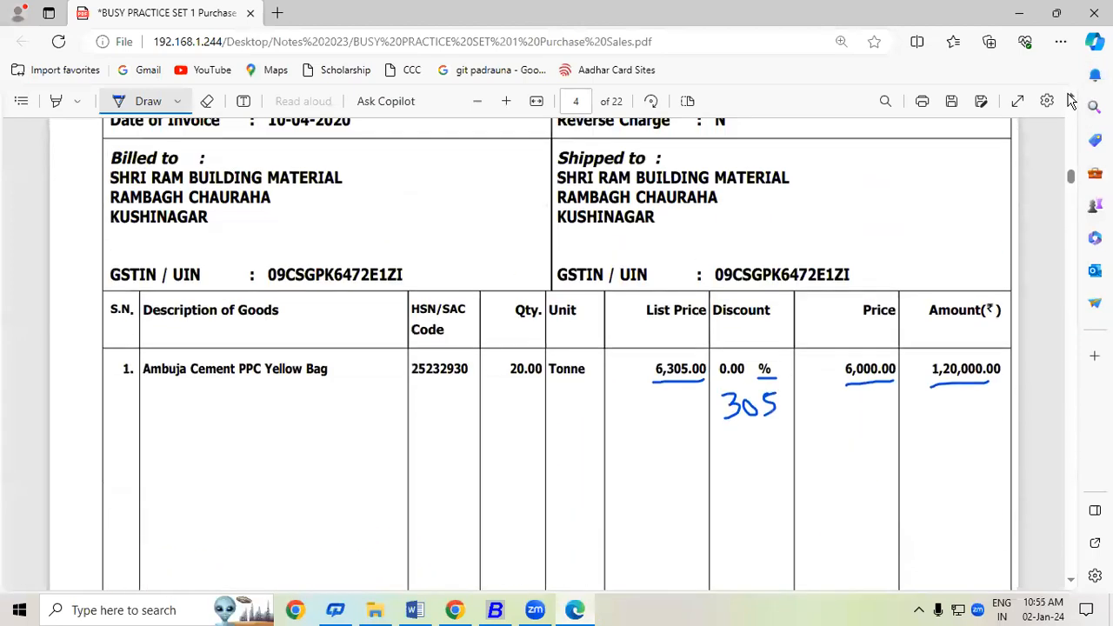
left_click_drag(265, 178, 350, 171)
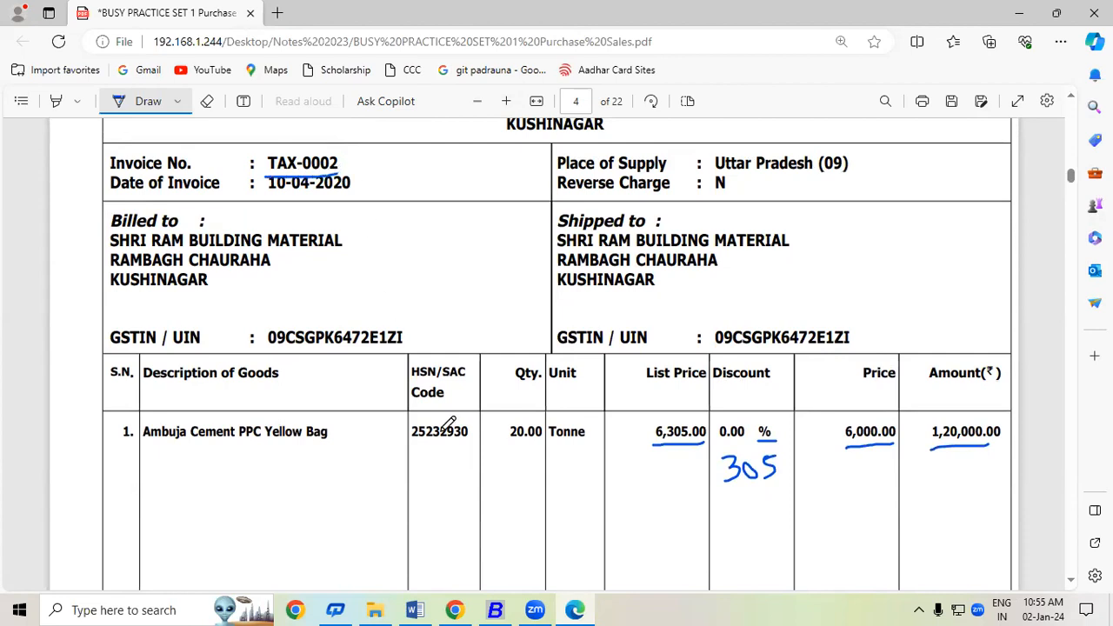
left_click(495, 610)
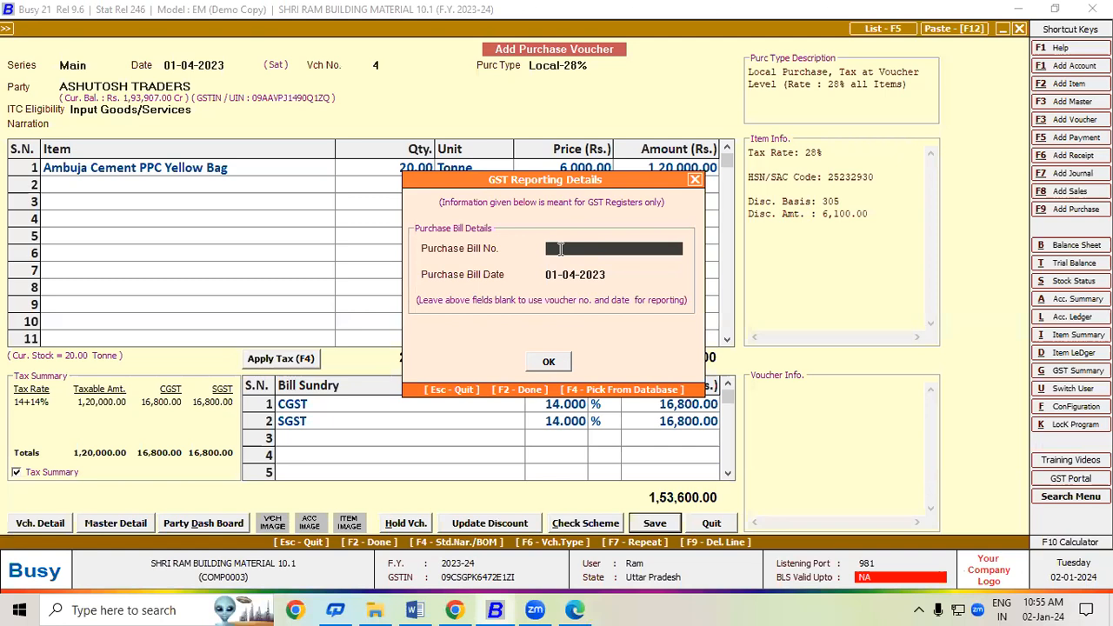
Enter purchase bill number Tax-0002, accept the new bill reference for the full amount, and save the purchase voucher
type("Tax-0002")
key("Return")
key("Return")
key("Return")
key("Return")
key("Return")
key("Return")
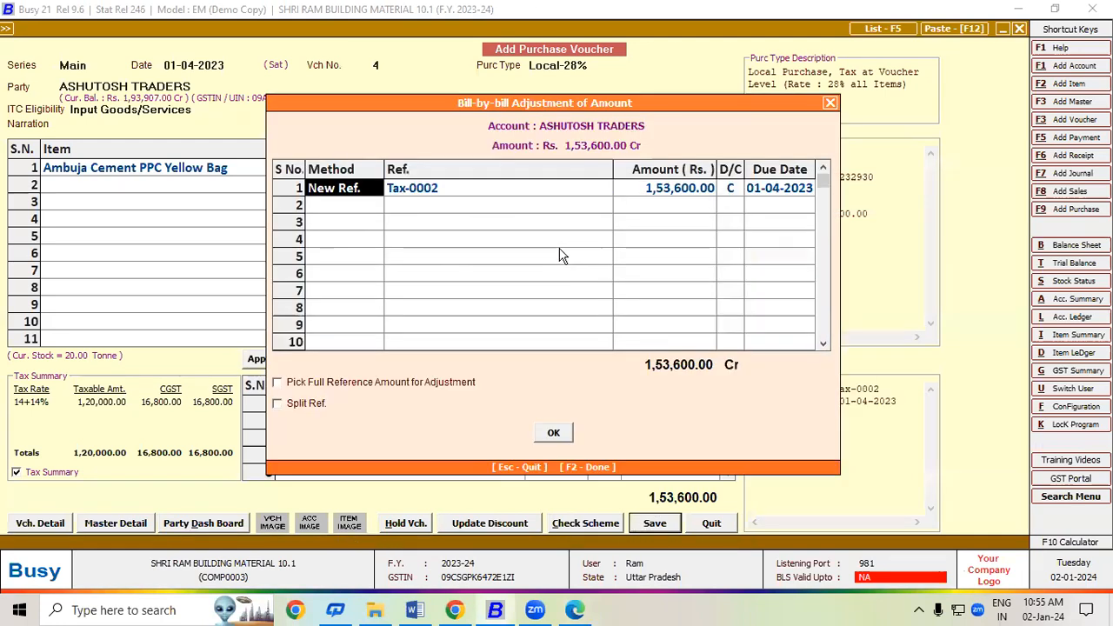
key("Return")
key("Return")
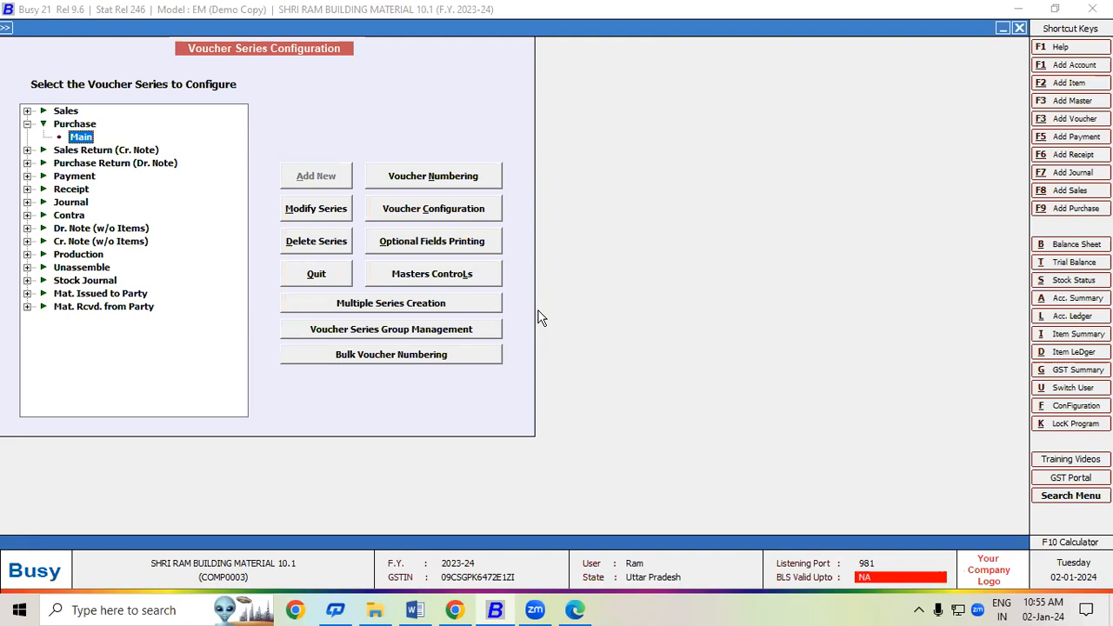
key("Escape")
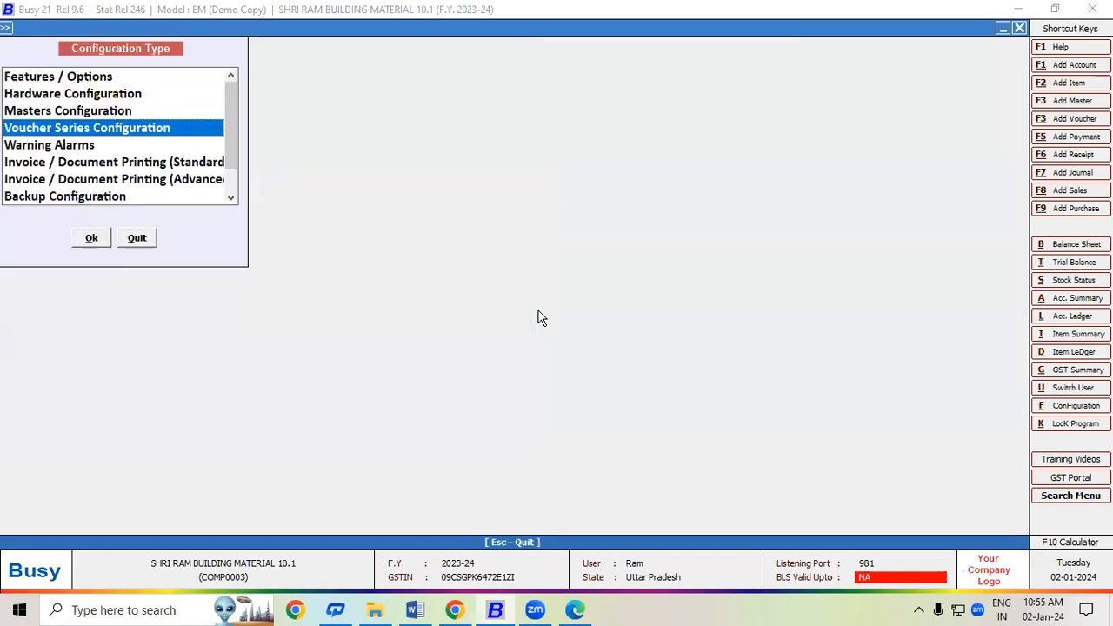
key("Return")
key("Escape")
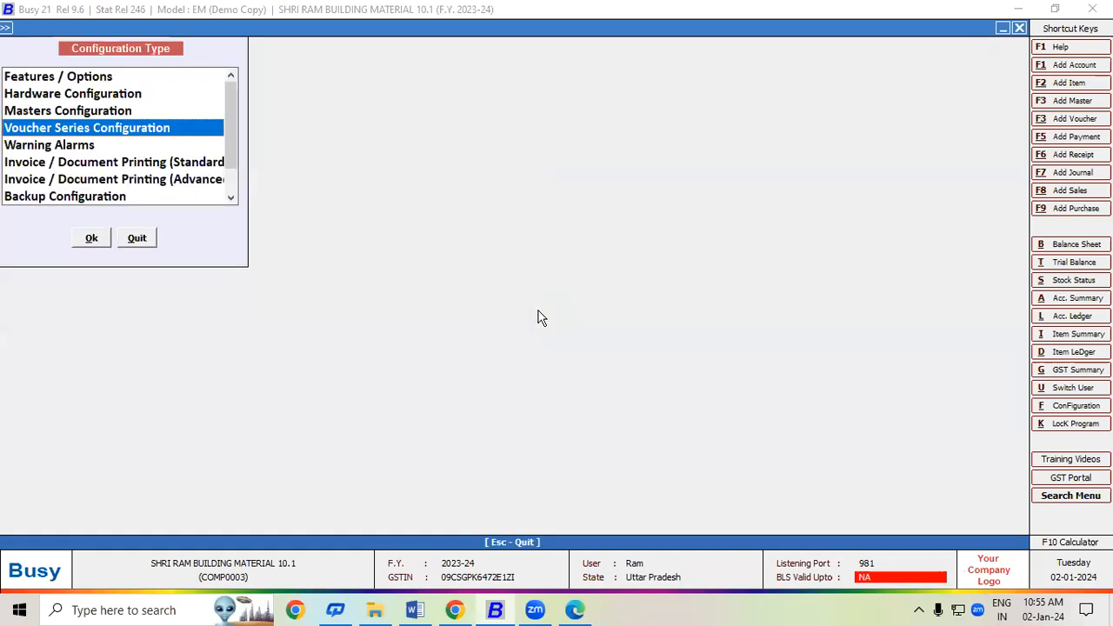
Set Item-wise Discount to Y in the Purchase Main series' voucher configuration, keep the discount structure as it is, and save
key("Return")
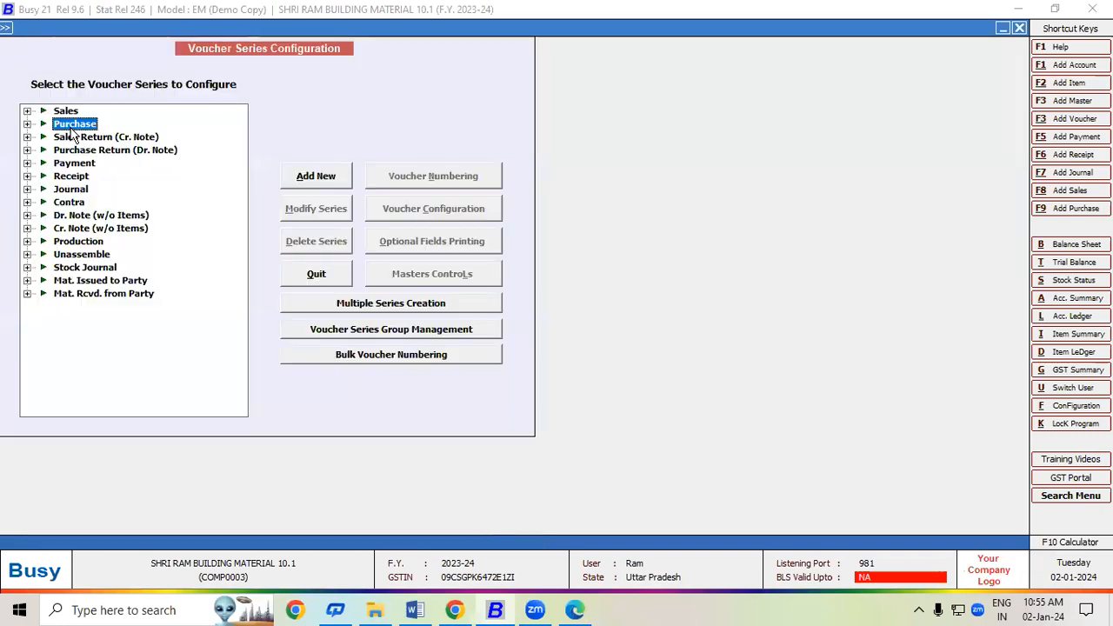
left_click(27, 124)
left_click(80, 137)
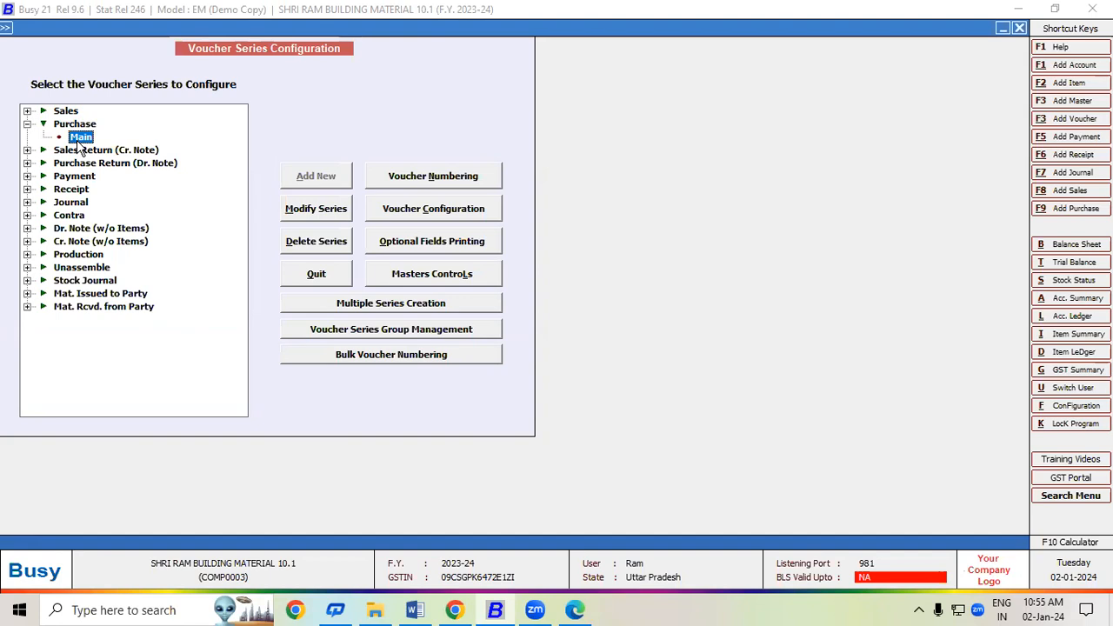
left_click(416, 209)
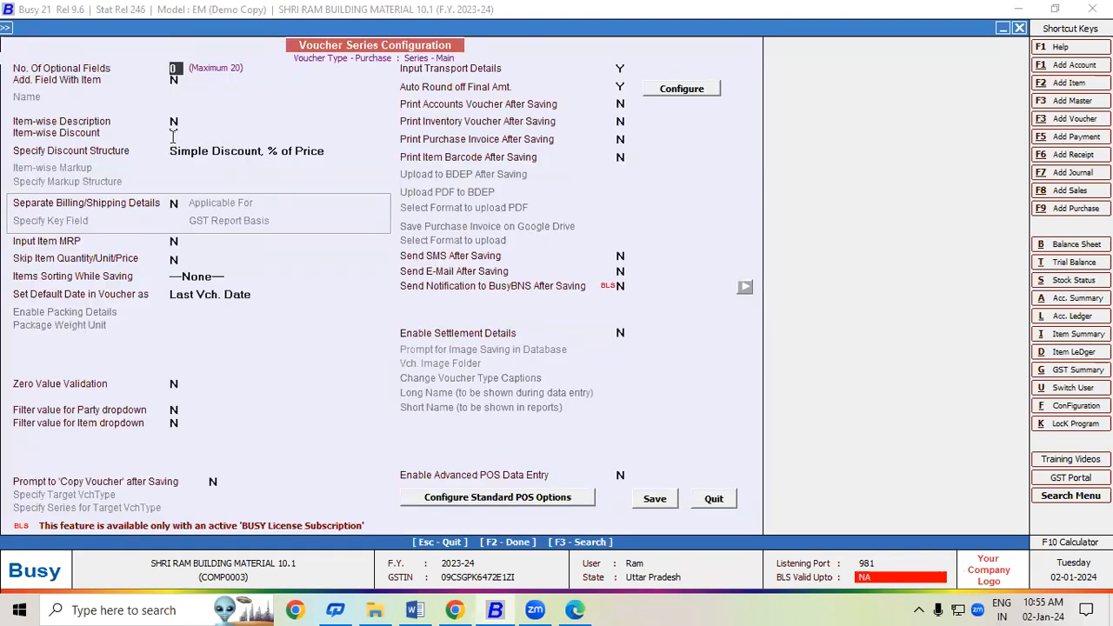
left_click(174, 133)
key("y")
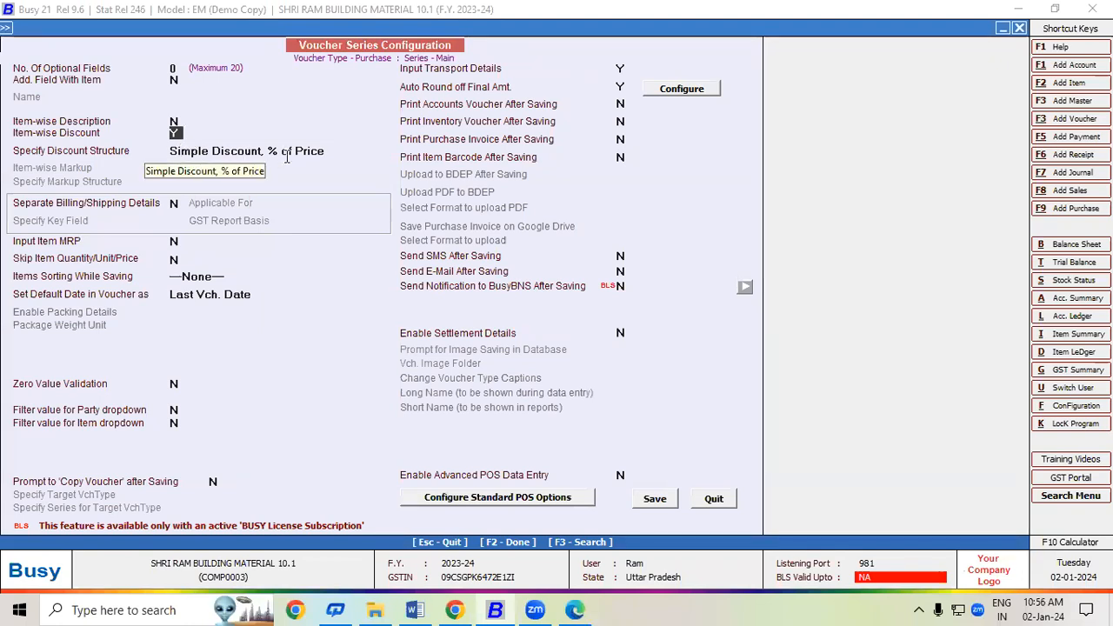
left_click(655, 500)
key("Escape")
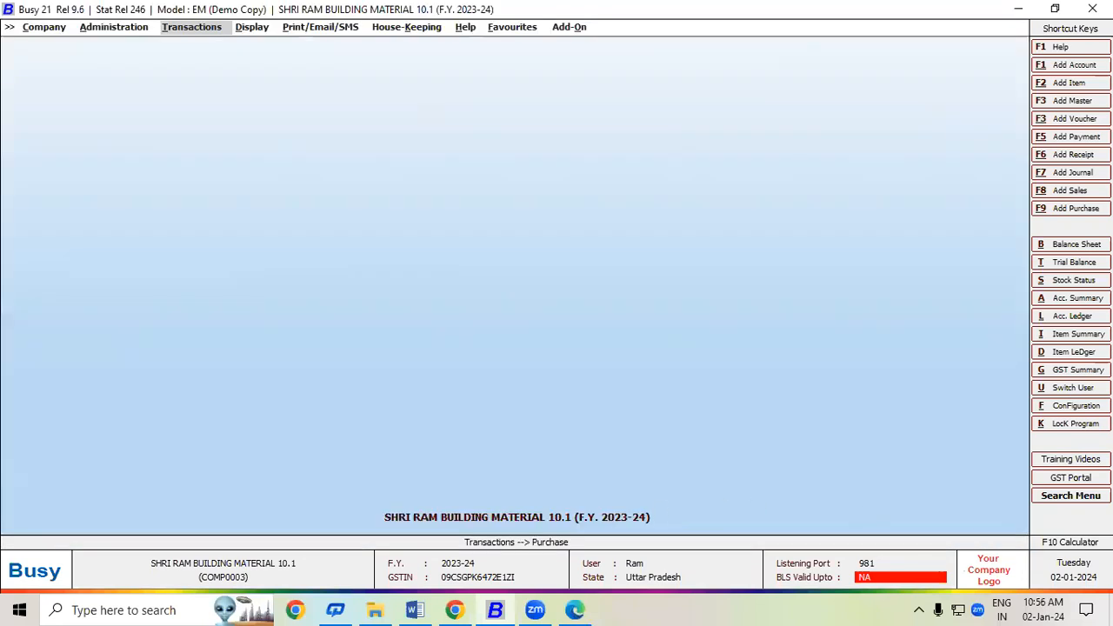
Reopen the Purchase Main series' voucher configuration to review its item-wise discount and discount structure, save it, and leave the configuration
left_click(1089, 409)
double_click(37, 131)
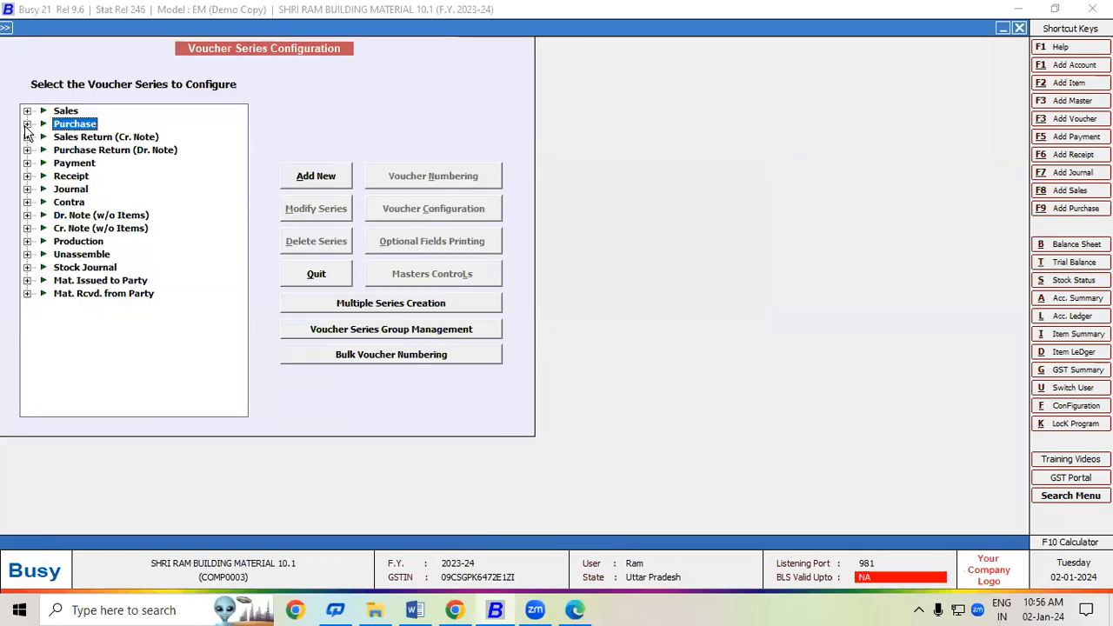
left_click(27, 125)
left_click(80, 139)
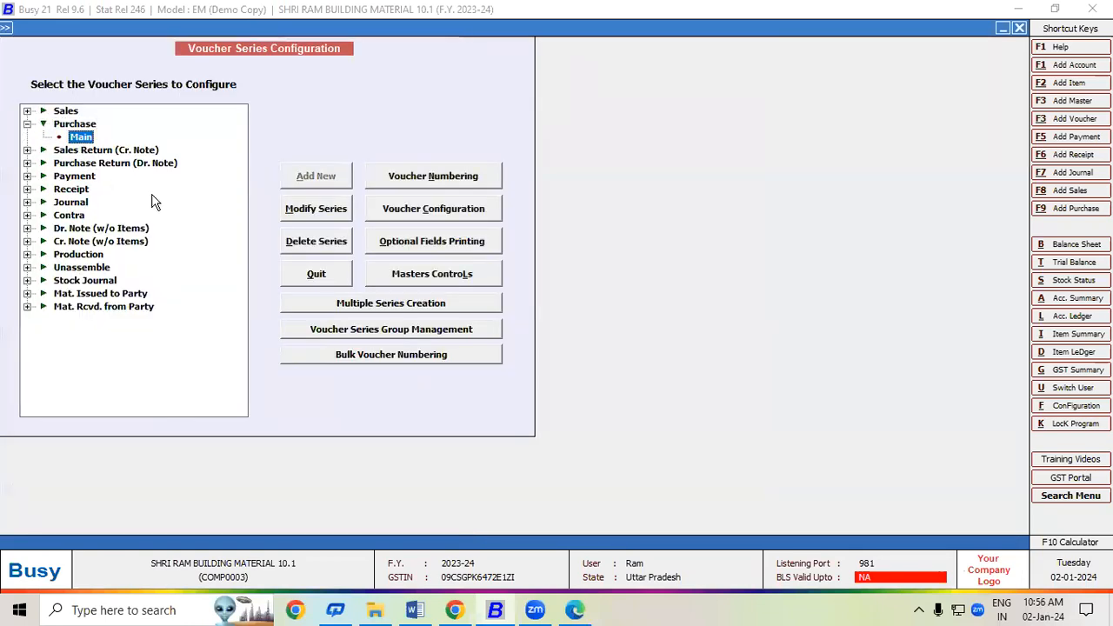
left_click(390, 212)
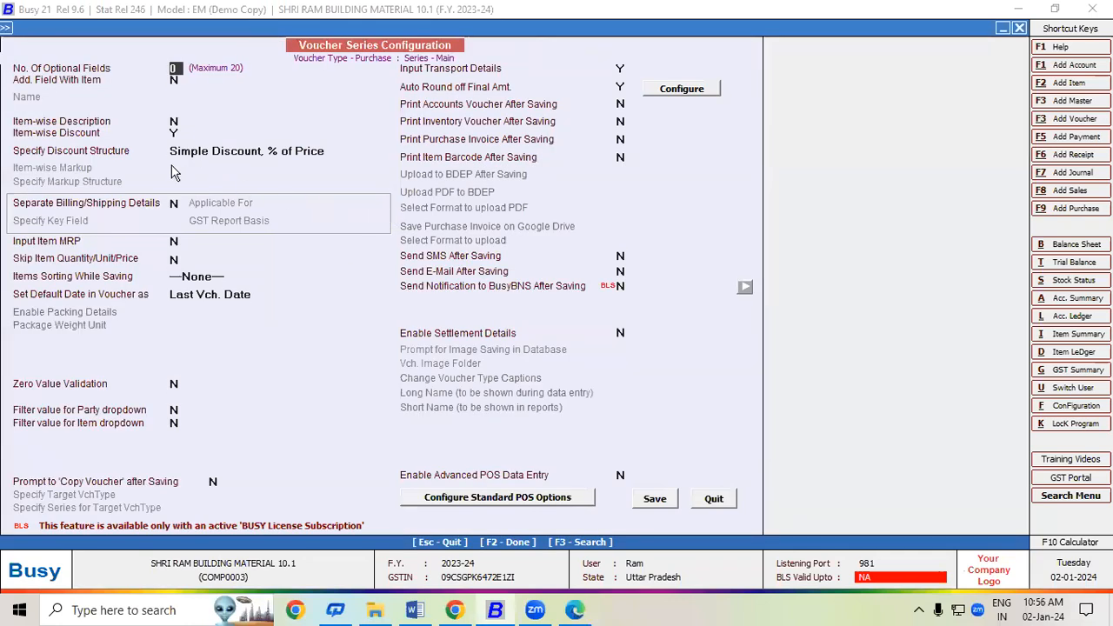
left_click(176, 133)
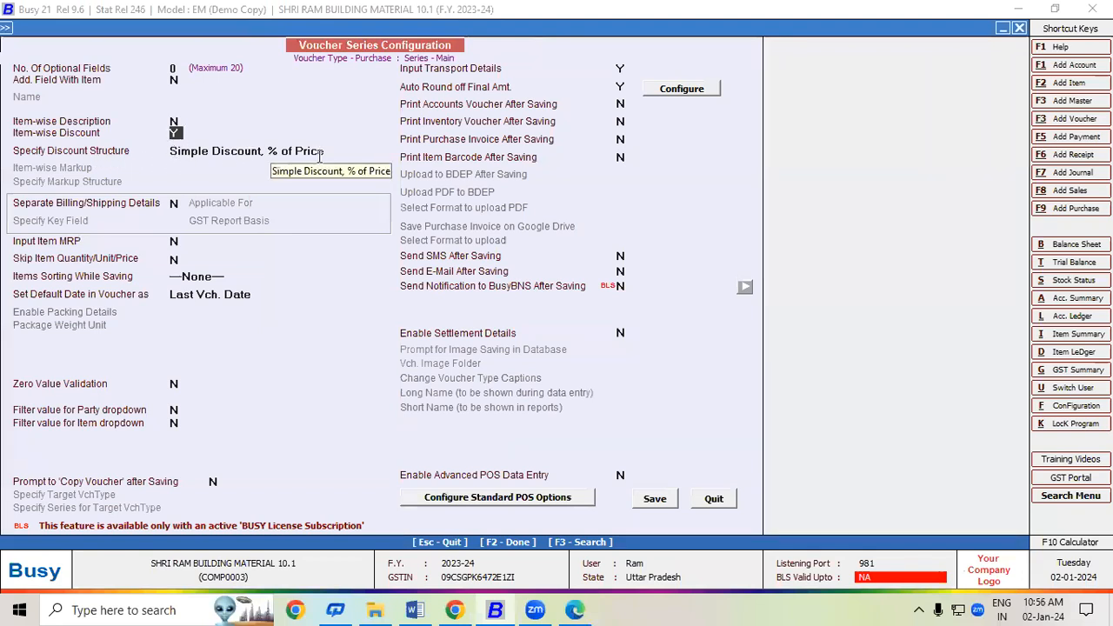
left_click(654, 500)
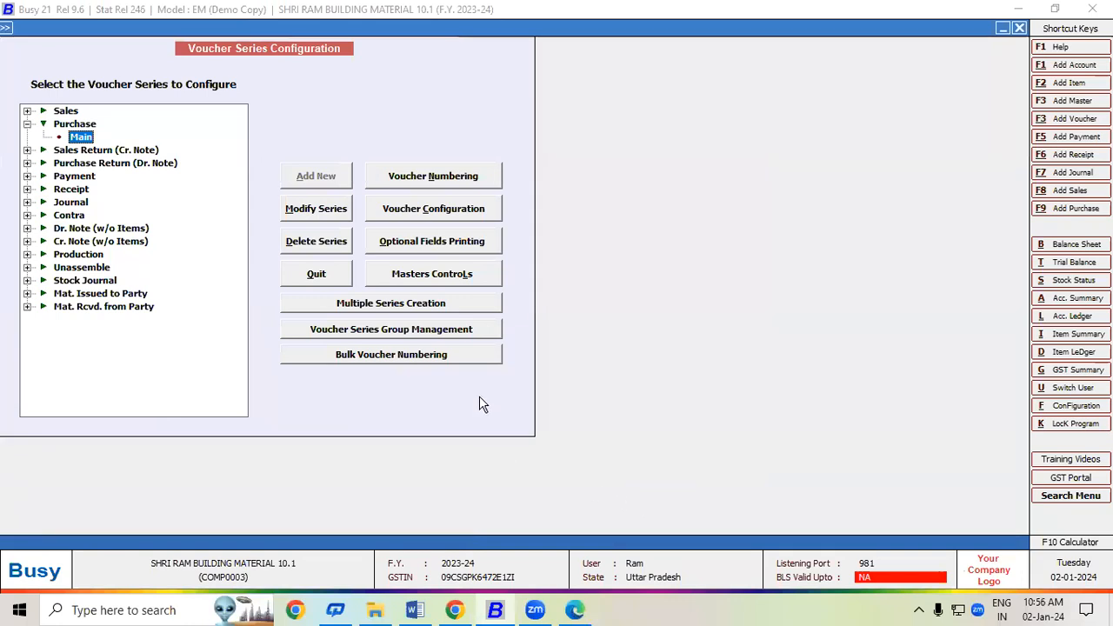
key("Escape")
key("Escape")
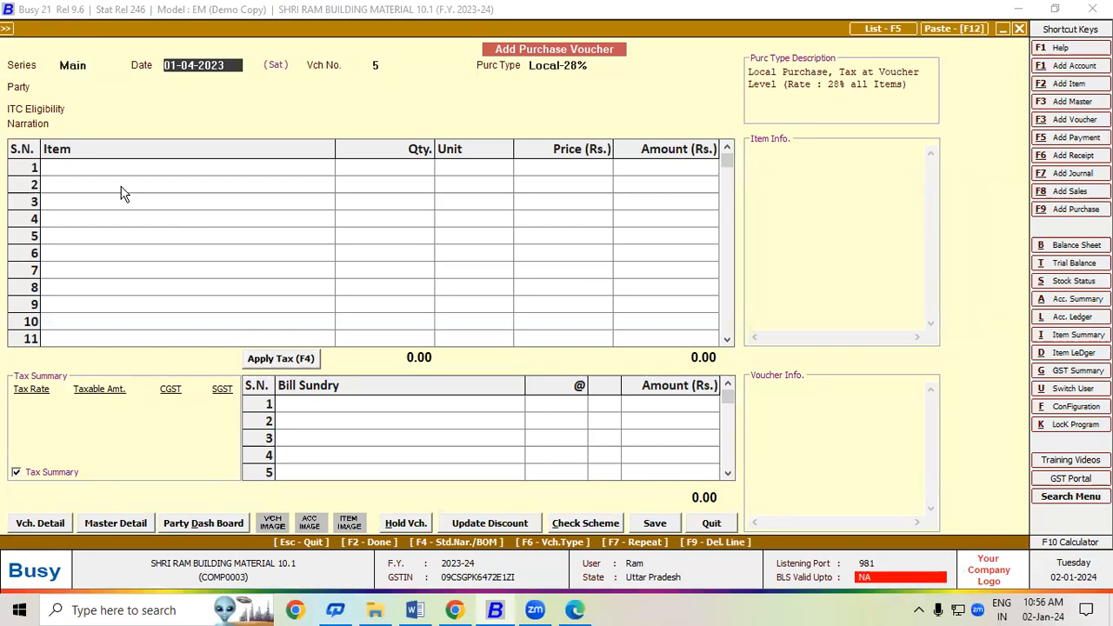
Switch to Word to check the Simple Discount notes, and return to Busy to open the new purchase voucher's number for editing
left_click(414, 610)
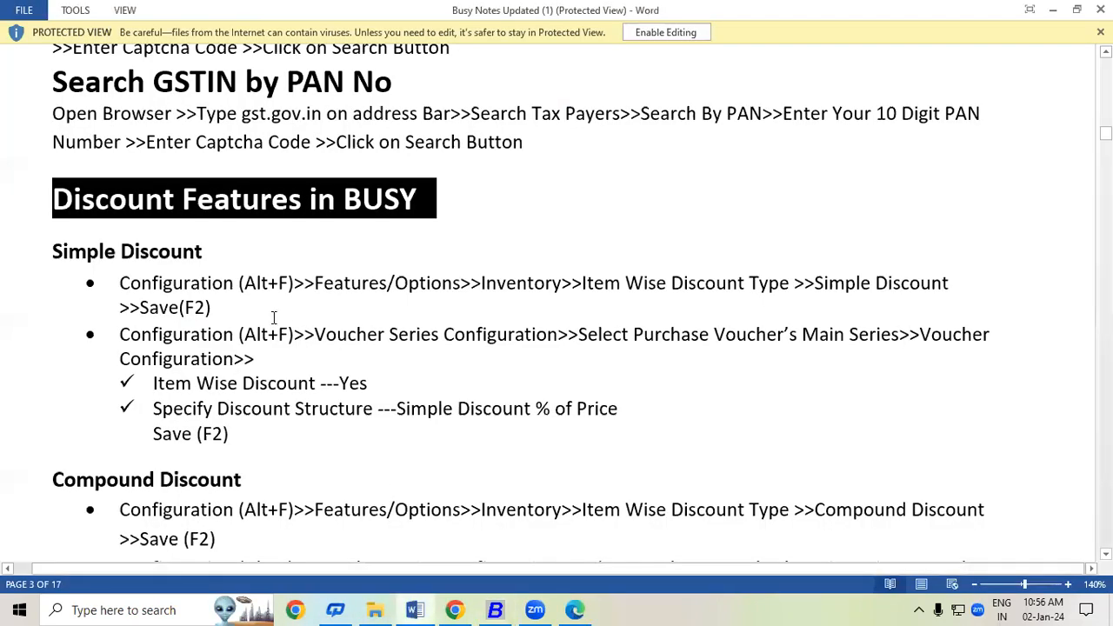
left_click(495, 610)
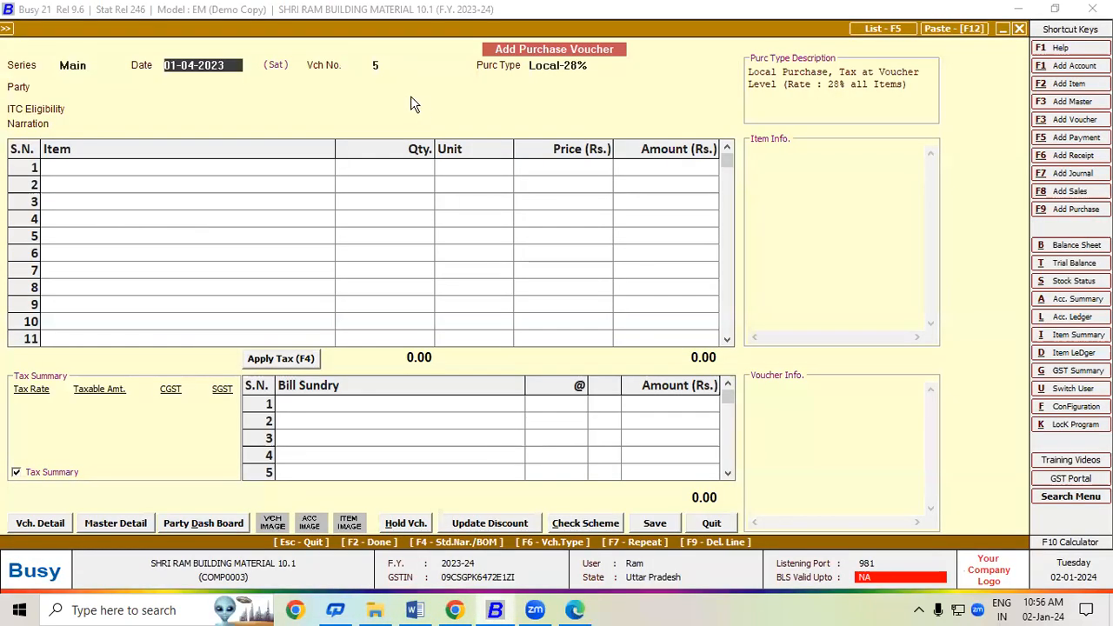
left_click(375, 67)
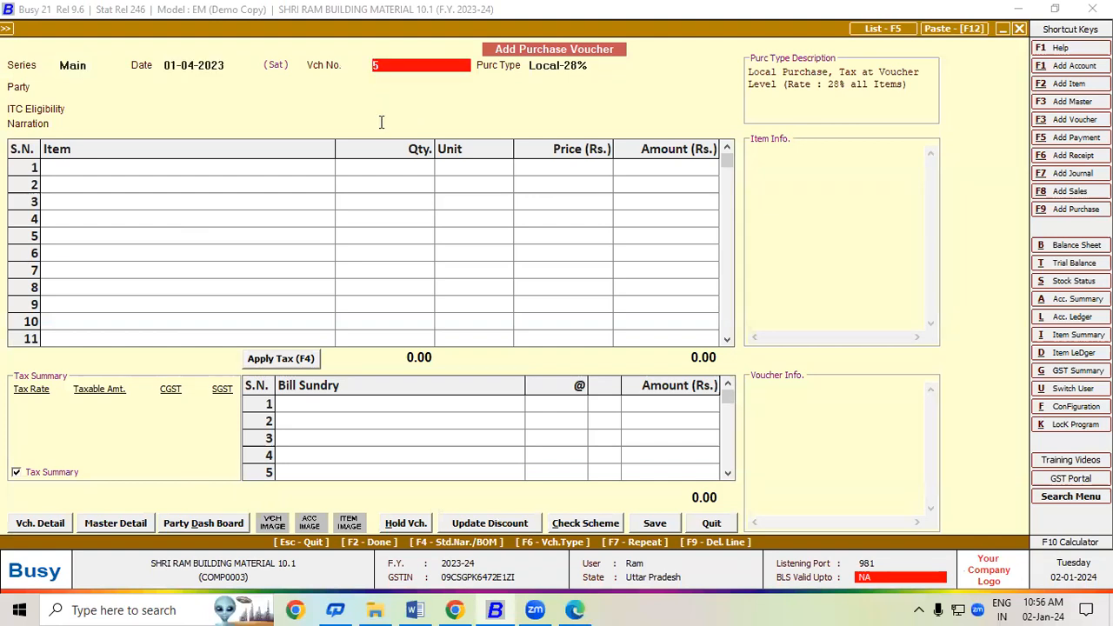